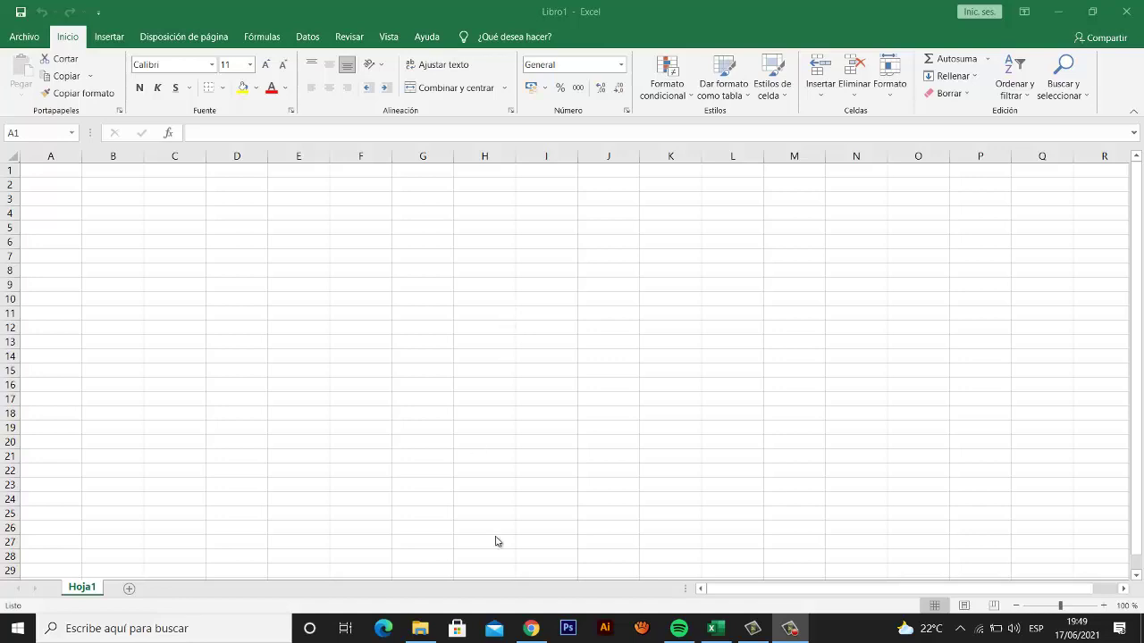
- Bring the blank workbook forward and select cell A1
click(426, 633)
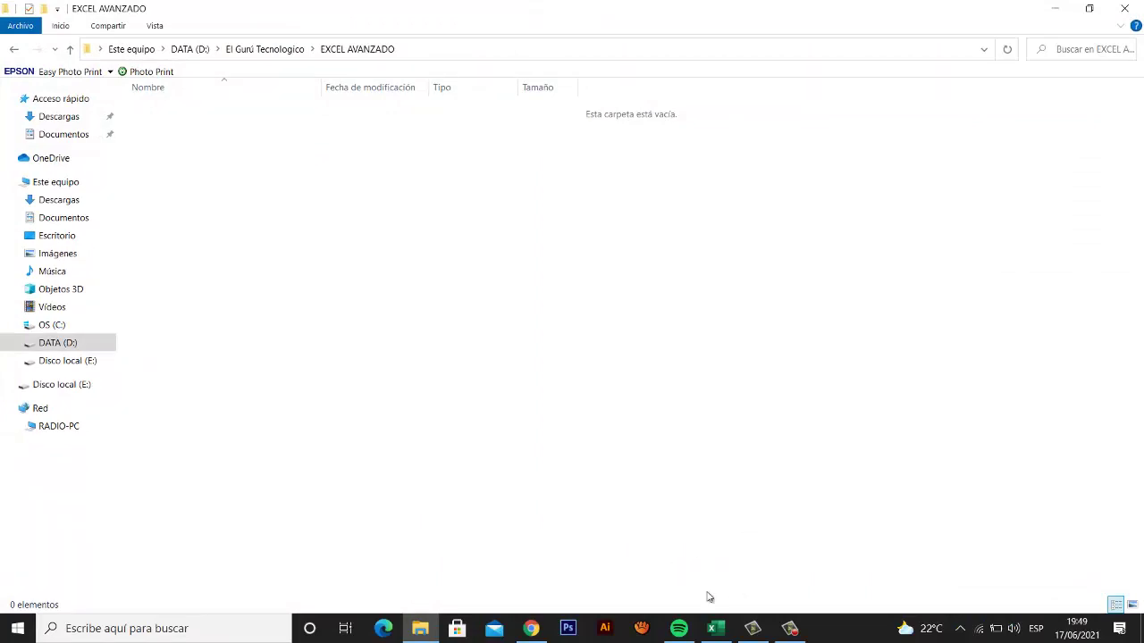
click(714, 629)
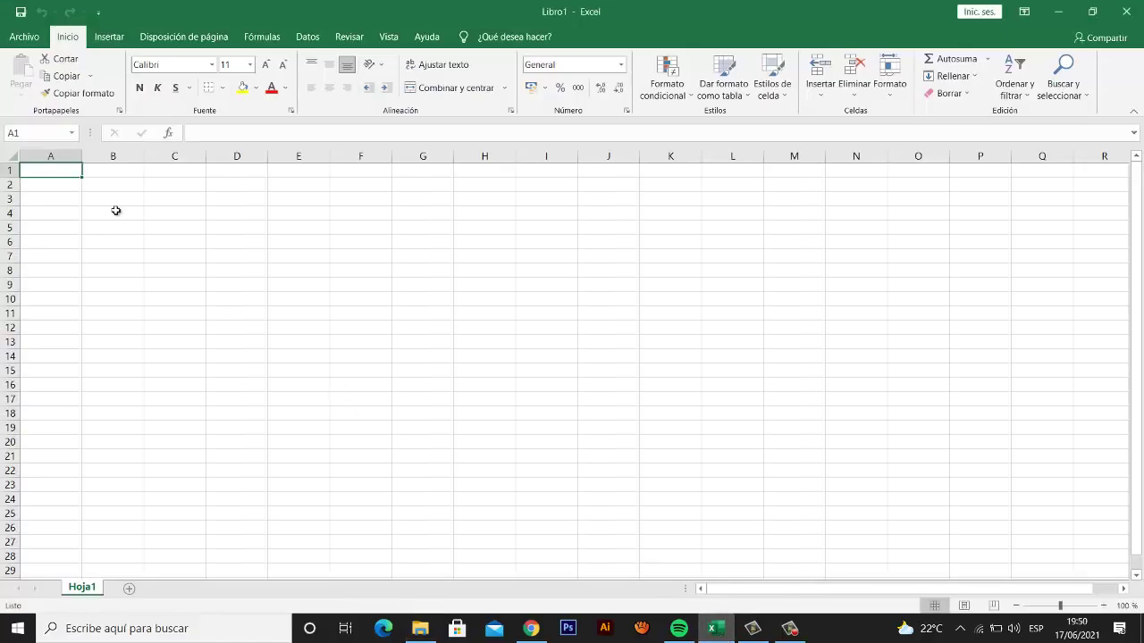
click(102, 167)
click(53, 168)
click(99, 171)
click(51, 170)
- Rename the Hoja1 sheet tab to ENTRADAS
double_click(89, 590)
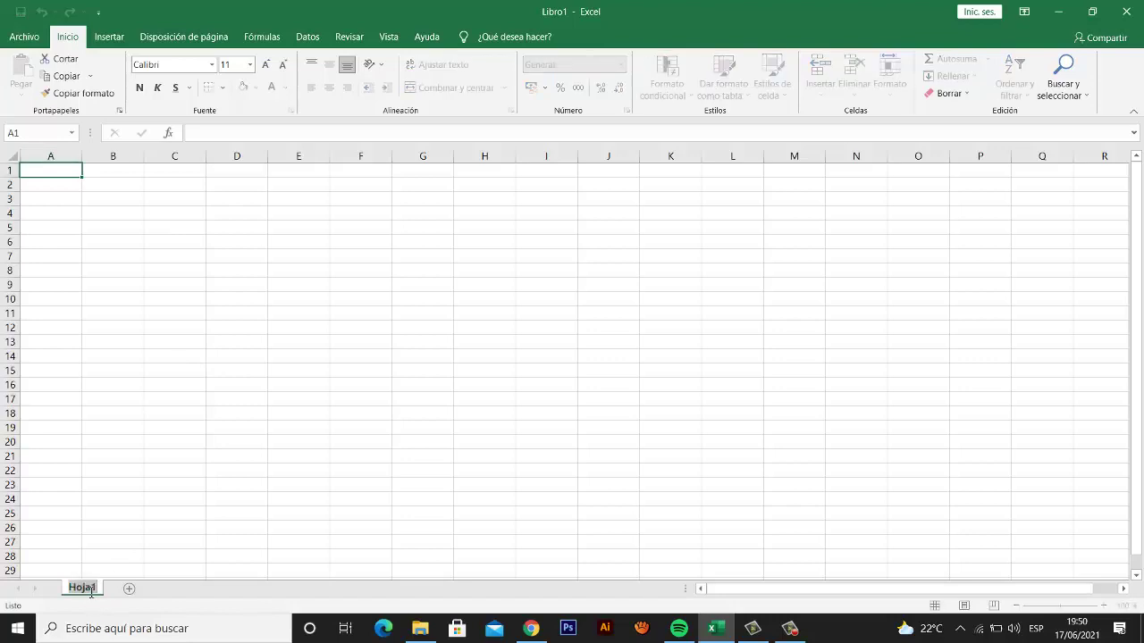
text(ENTRADAS)
key(Return)
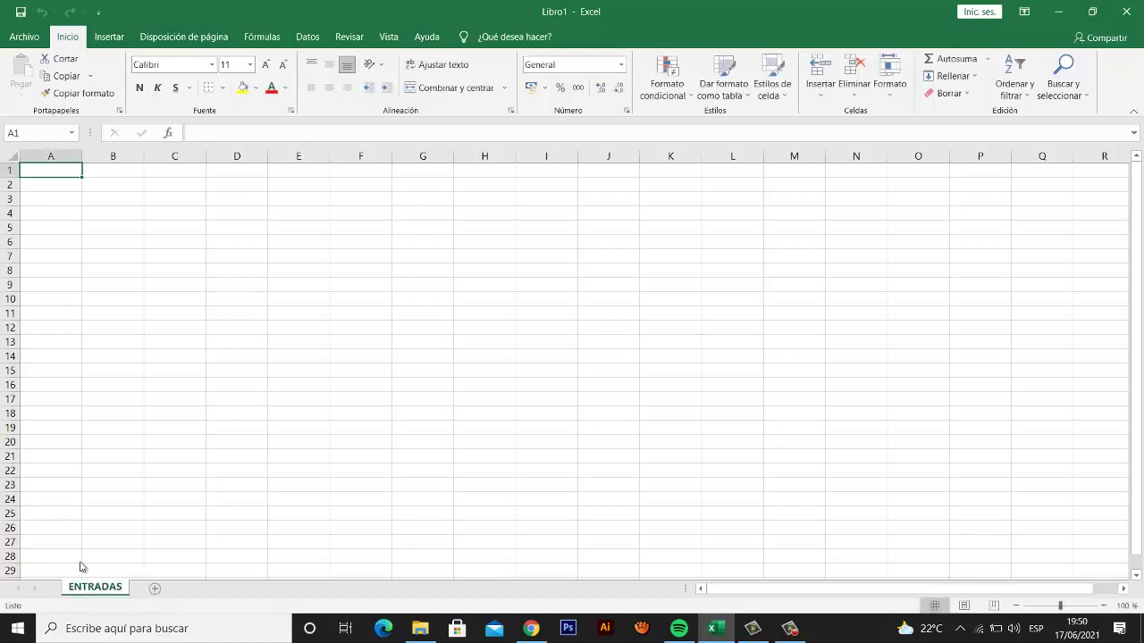
click(114, 169)
- Enter the headings FECHA, PRODUCTO and CANTIDAD in cells A1, B1 and C1
click(62, 170)
text(FECHA)
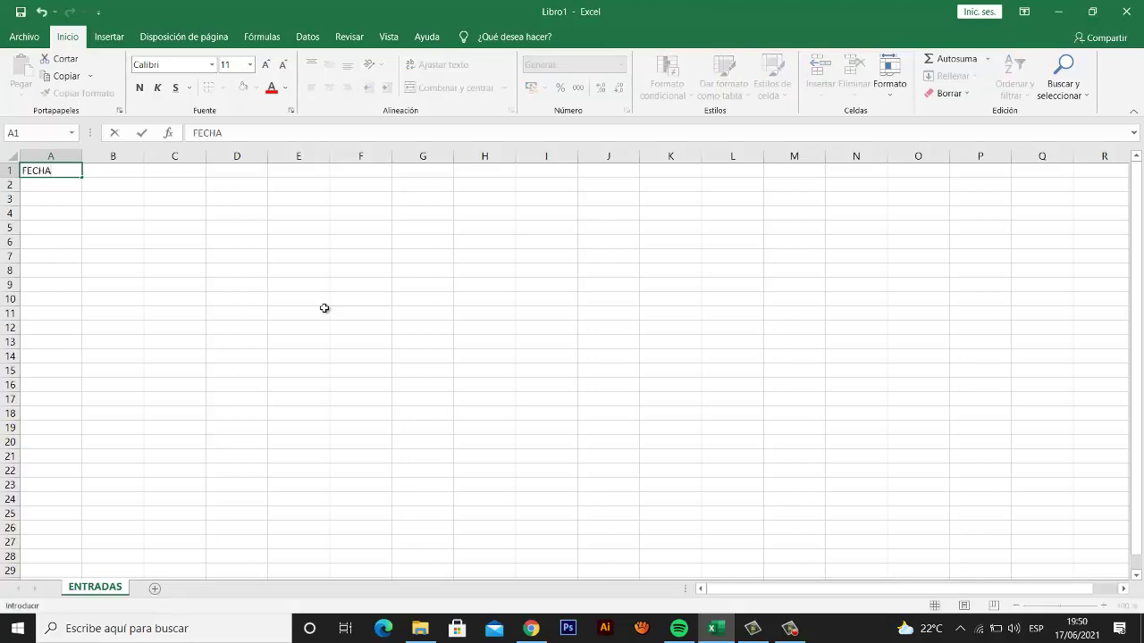
text( ENTRADA)
key(BackSpace)
key(BackSpace)
key(BackSpace)
key(BackSpace)
key(BackSpace)
key(BackSpace)
key(BackSpace)
key(Tab)
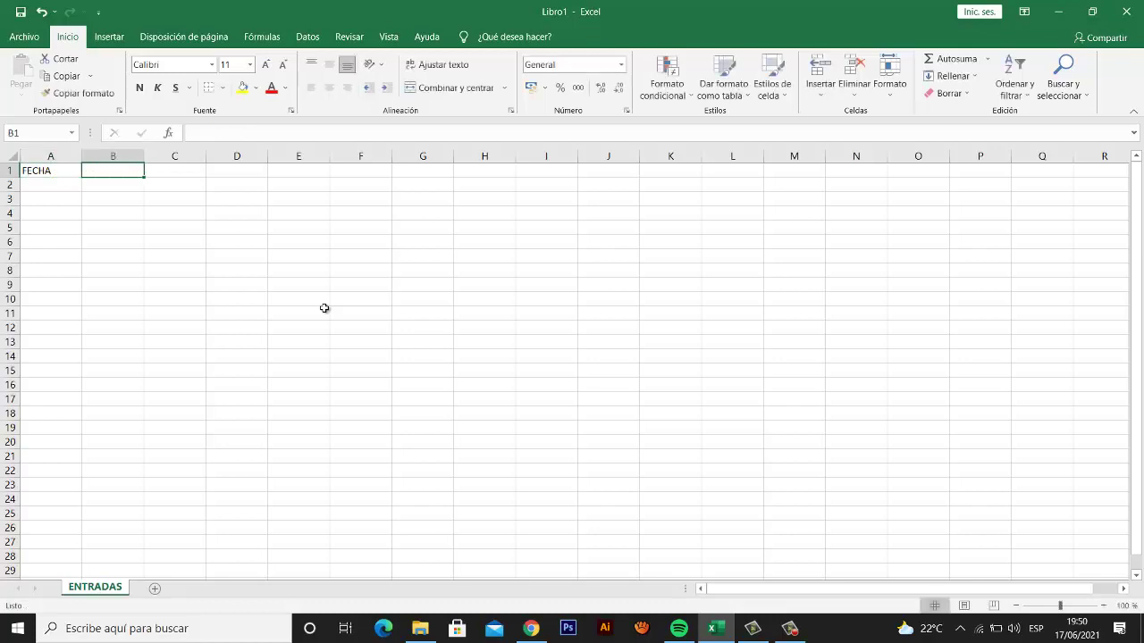
text(PRODUCTO)
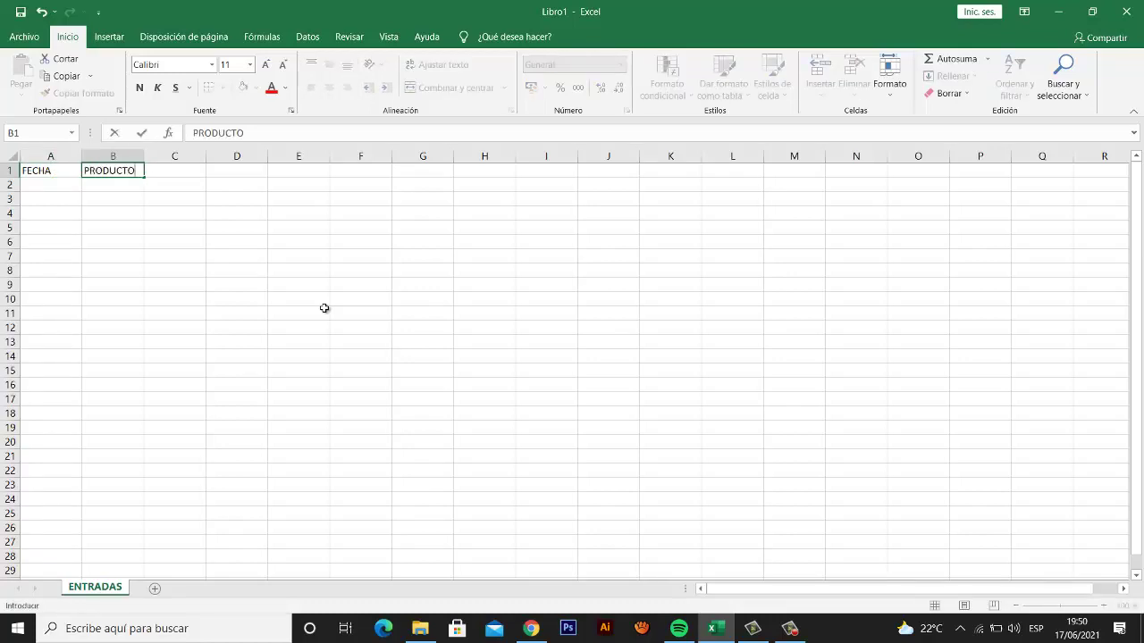
key(Tab)
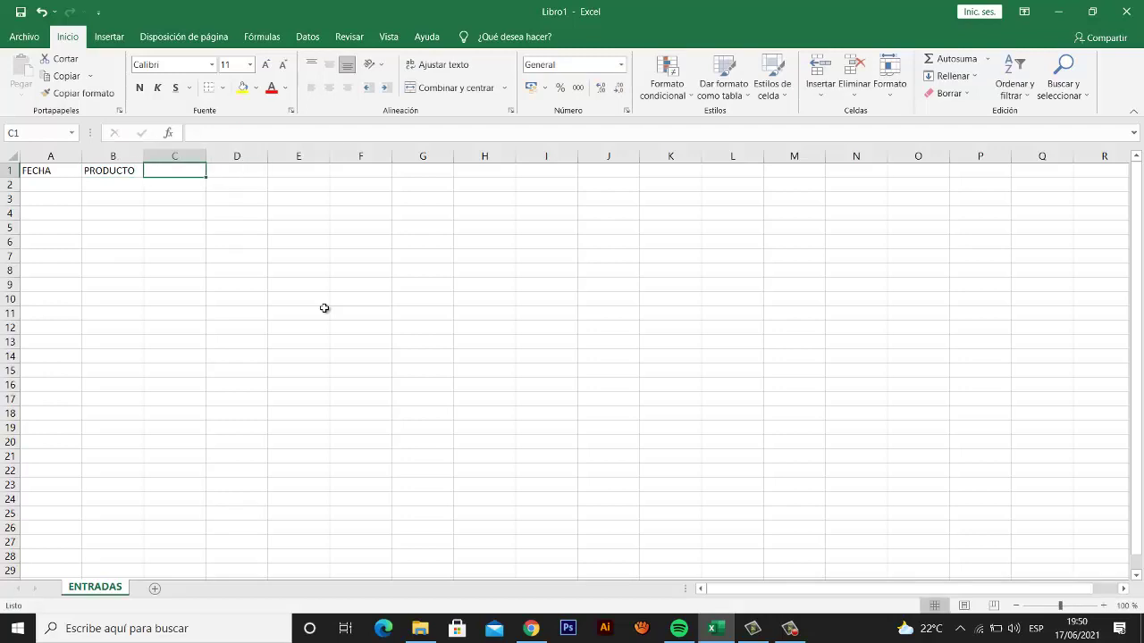
text(CANTIDAD)
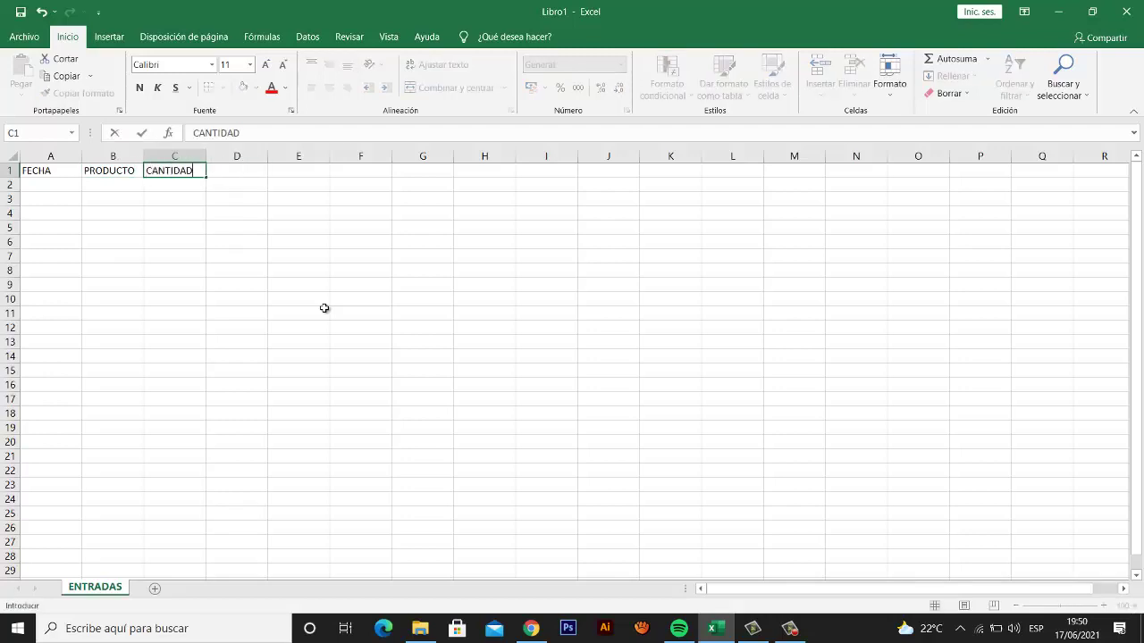
key(Tab)
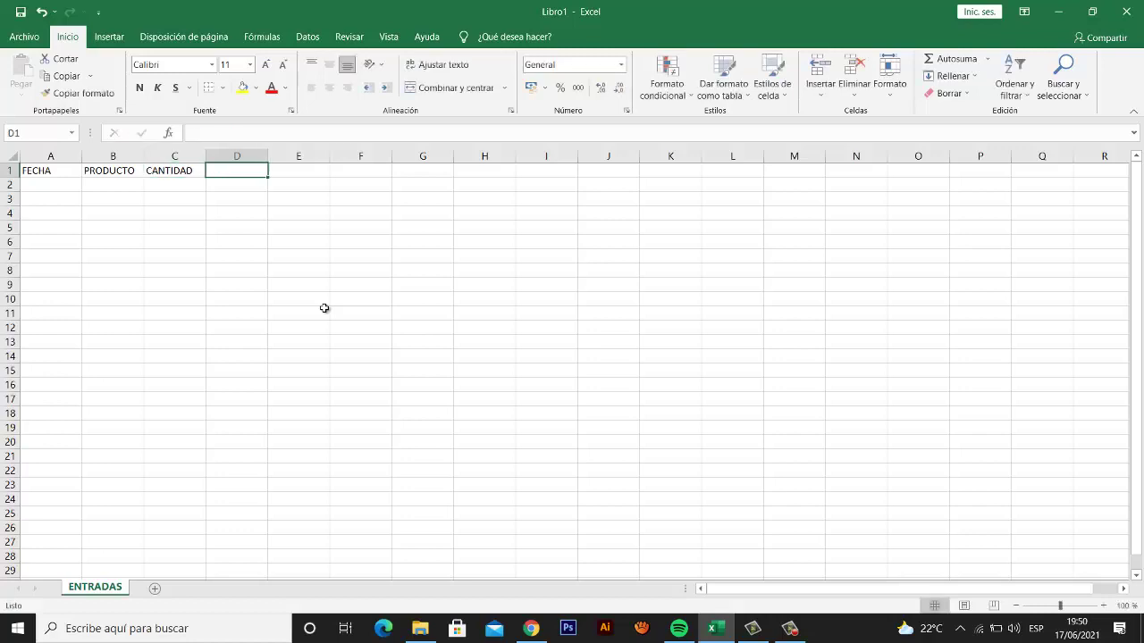
- Select the header range A1:C1
key(Left)
key(Left)
key(Left)
key(Right)
key(Right)
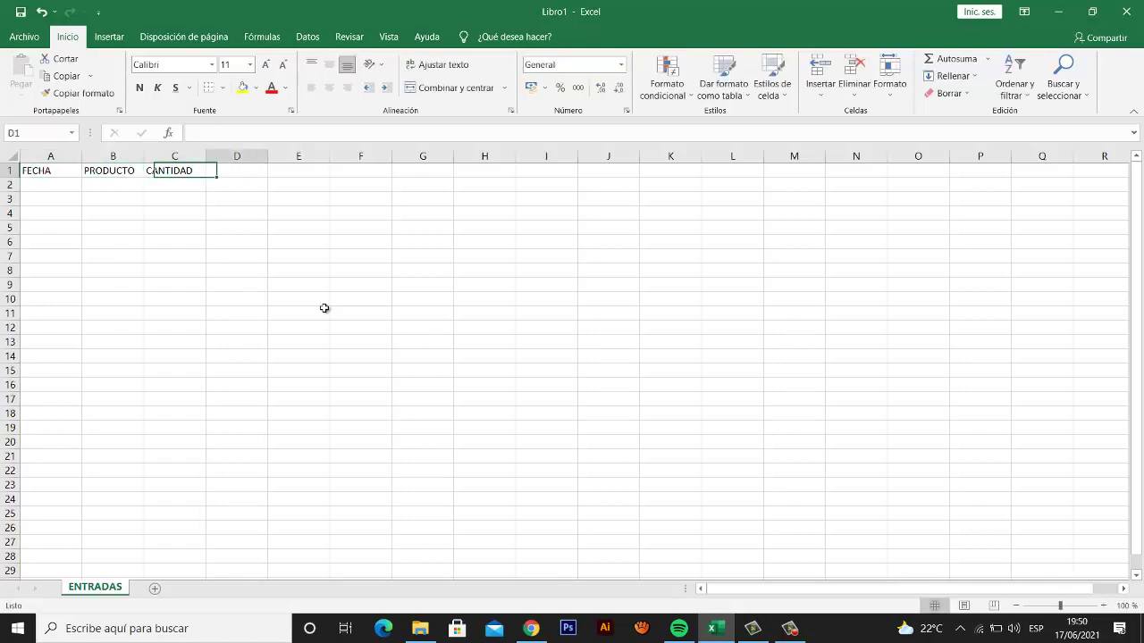
key(Right)
key(Left)
key(Left)
key(Left)
key(shift+Right)
key(shift+Right)
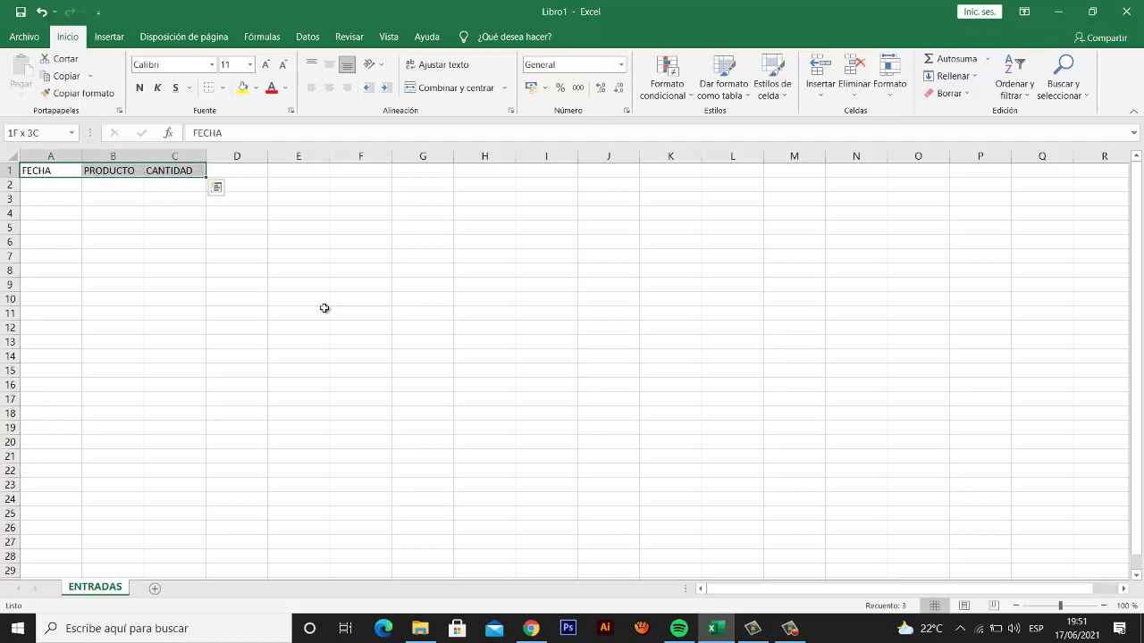
- Convert A1:C2 into a table with 'La tabla tiene encabezados' ticked
key(shift+Down)
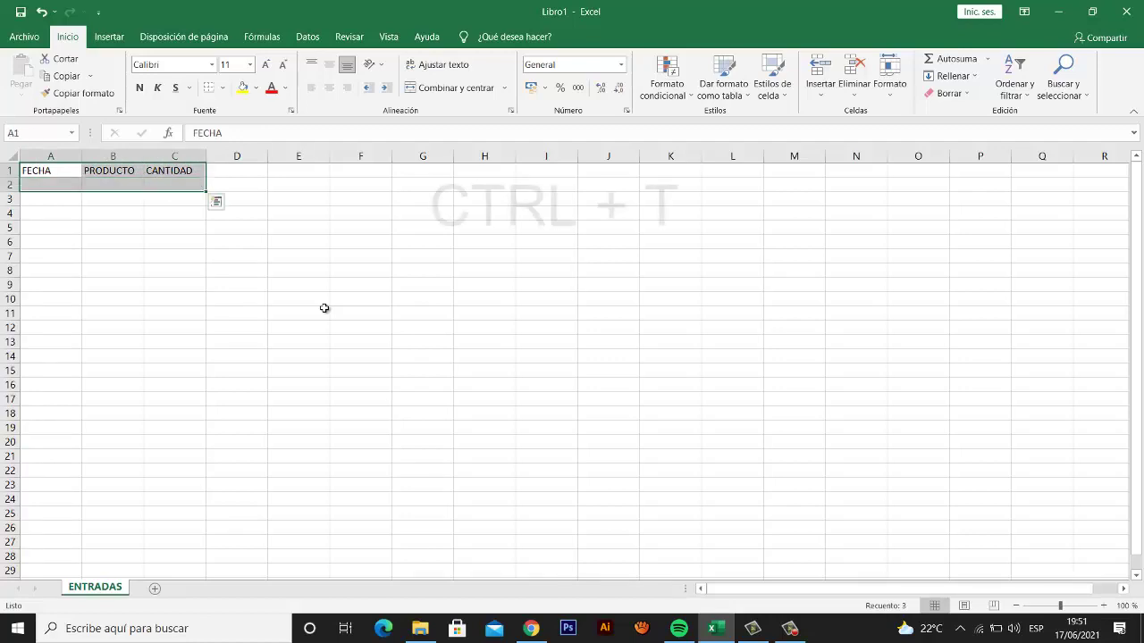
key(ctrl+t)
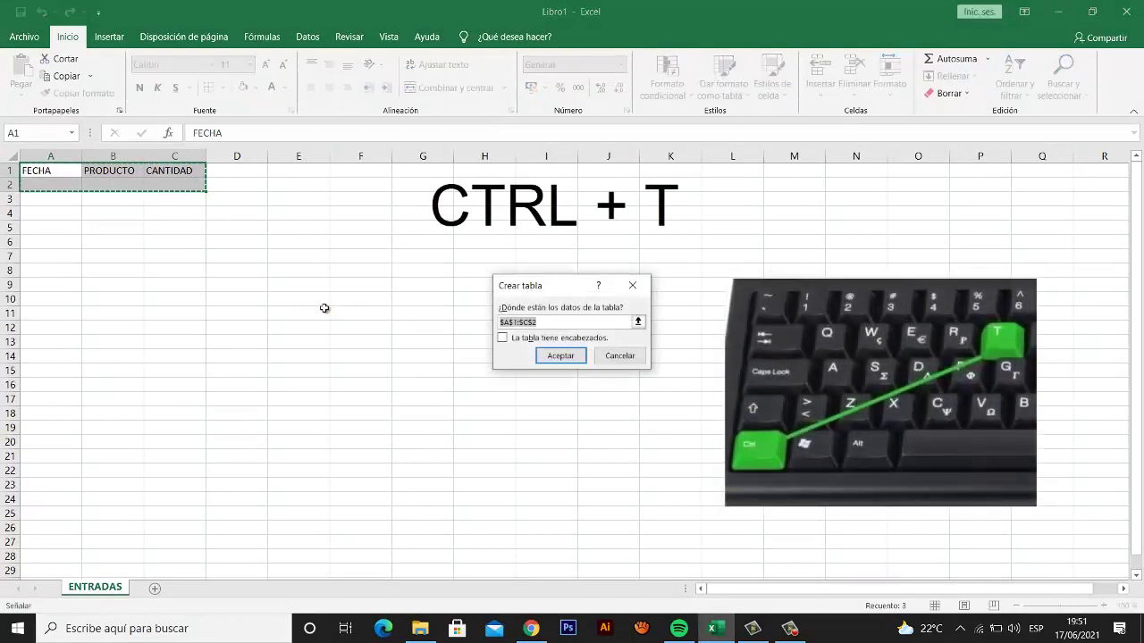
click(502, 338)
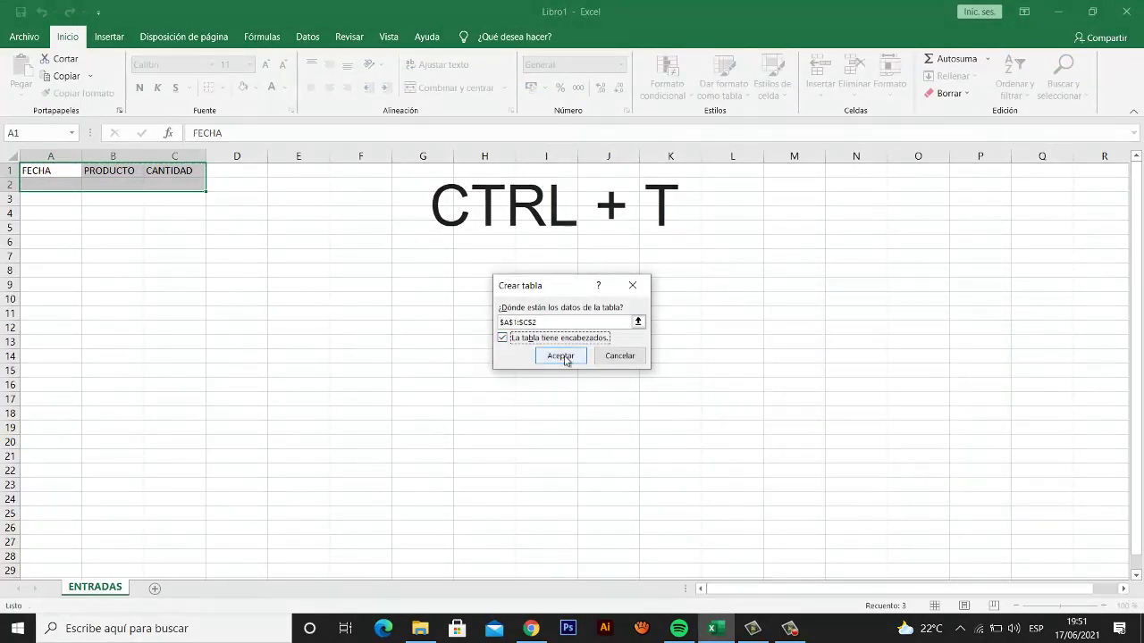
click(561, 355)
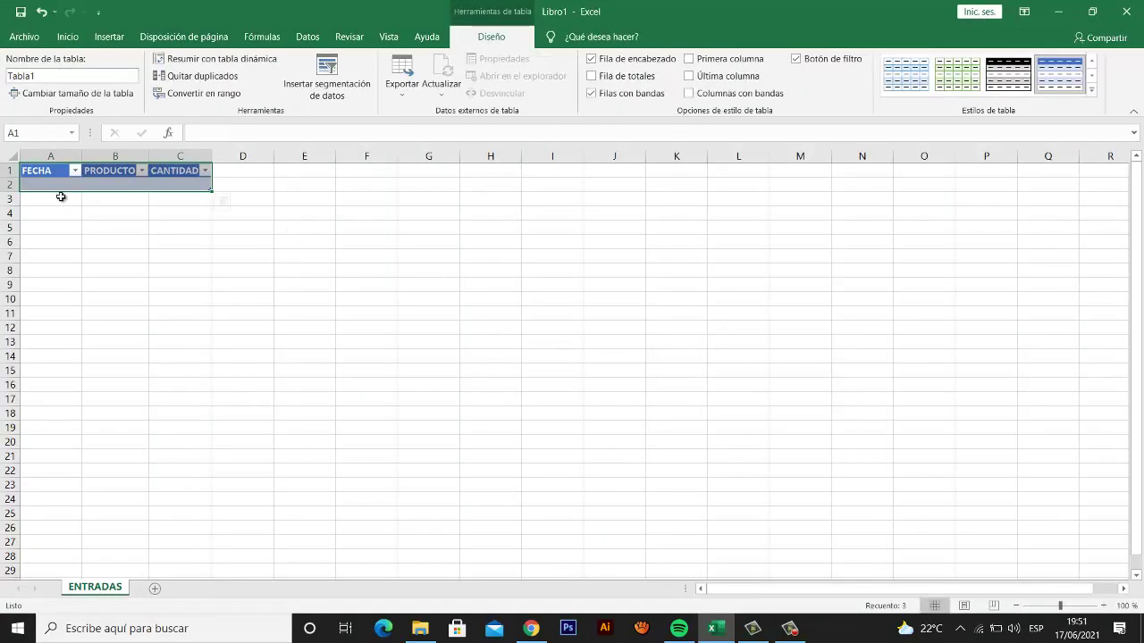
- Move back to cell A1 inside the new table
click(146, 179)
click(171, 183)
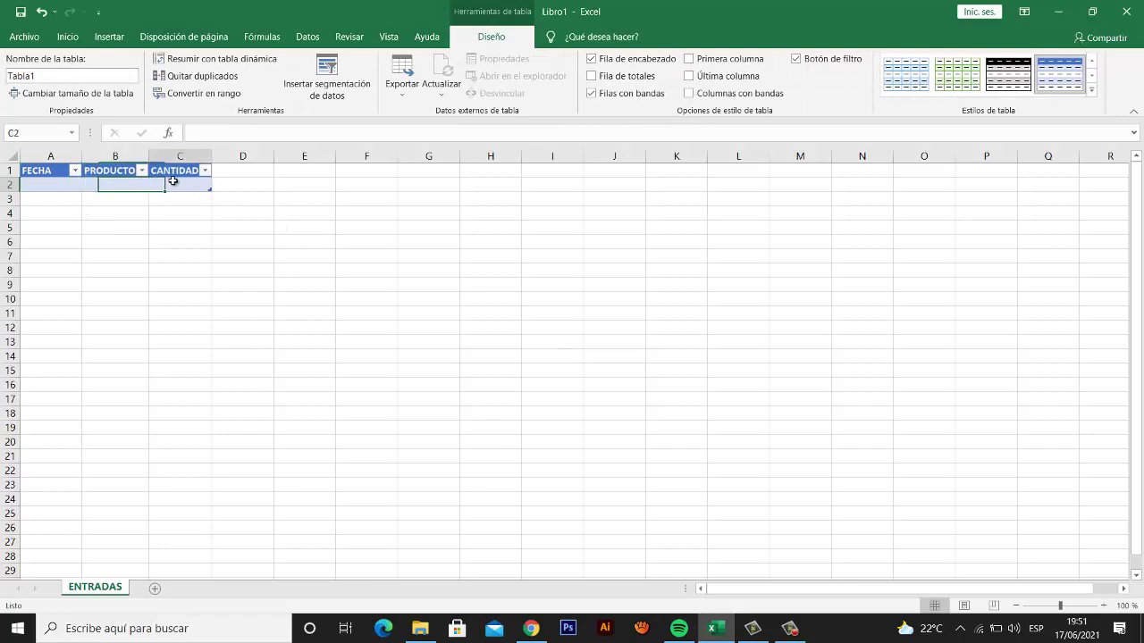
key(Left)
key(Right)
key(Right)
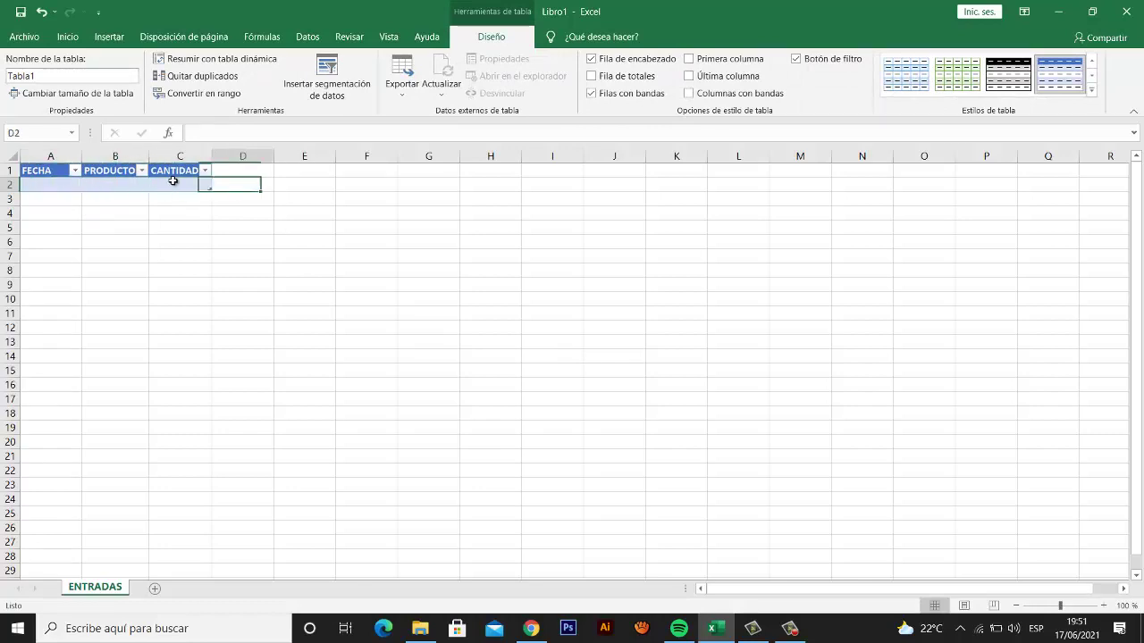
key(Up)
key(Left)
key(Left)
key(Left)
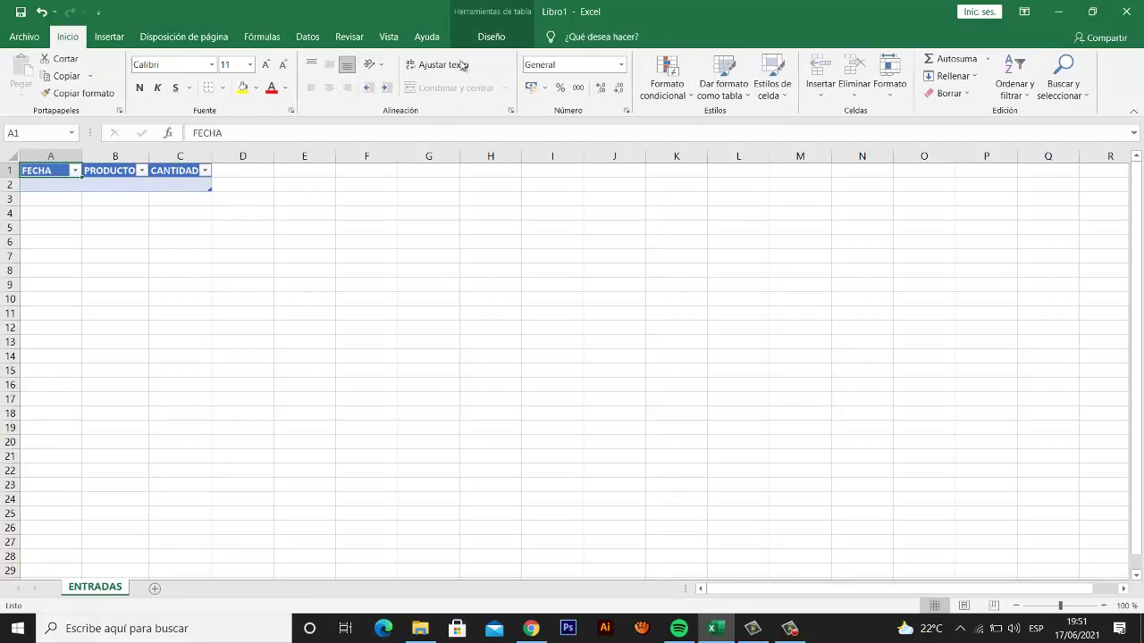
- Rename the table from Tabla1 to tbl_entradas on the Diseño tab
click(490, 37)
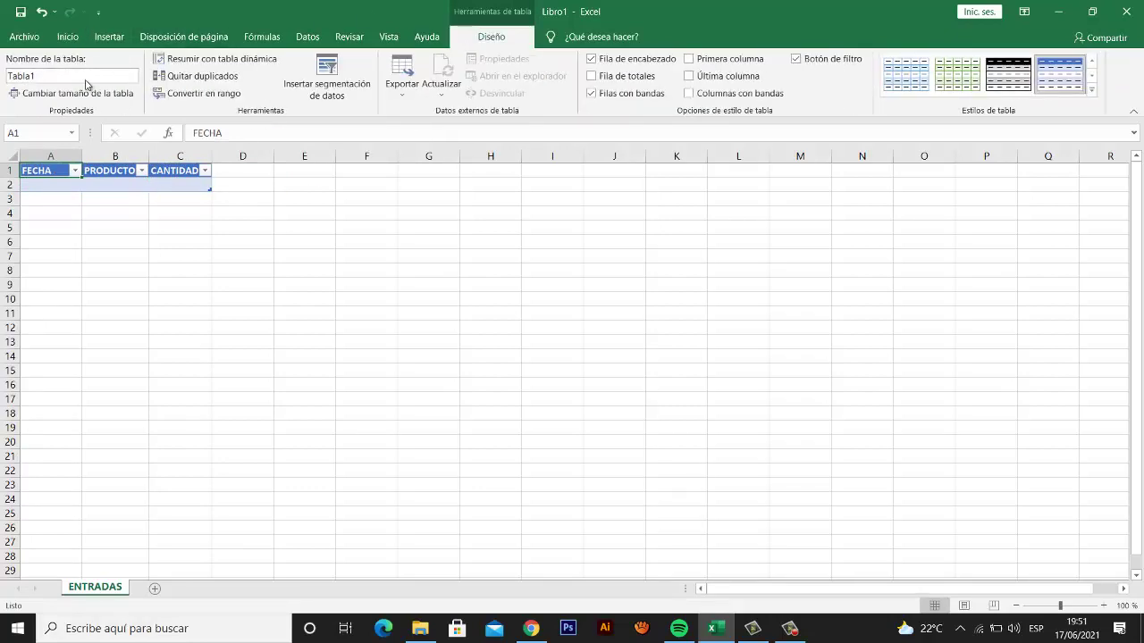
double_click(87, 78)
text(TBL)
key(BackSpace)
key(BackSpace)
text(tbl)
key(BackSpace)
key(BackSpace)
text(l_)
text(entra)
text(das)
click(112, 184)
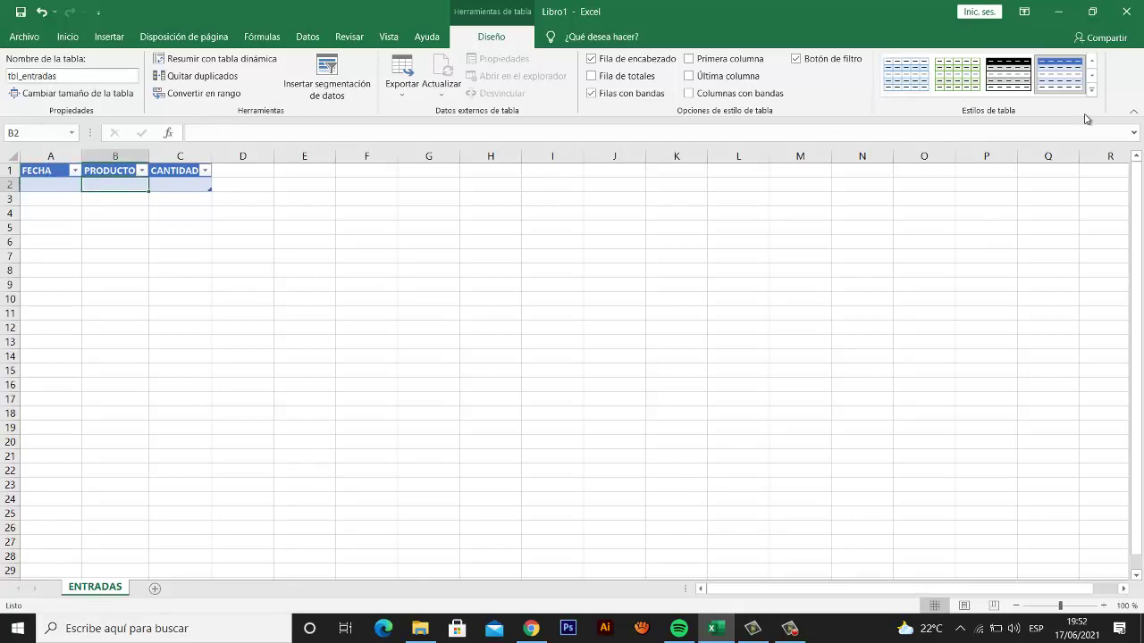
- Apply a blue style from the Estilos de tabla gallery
click(1091, 90)
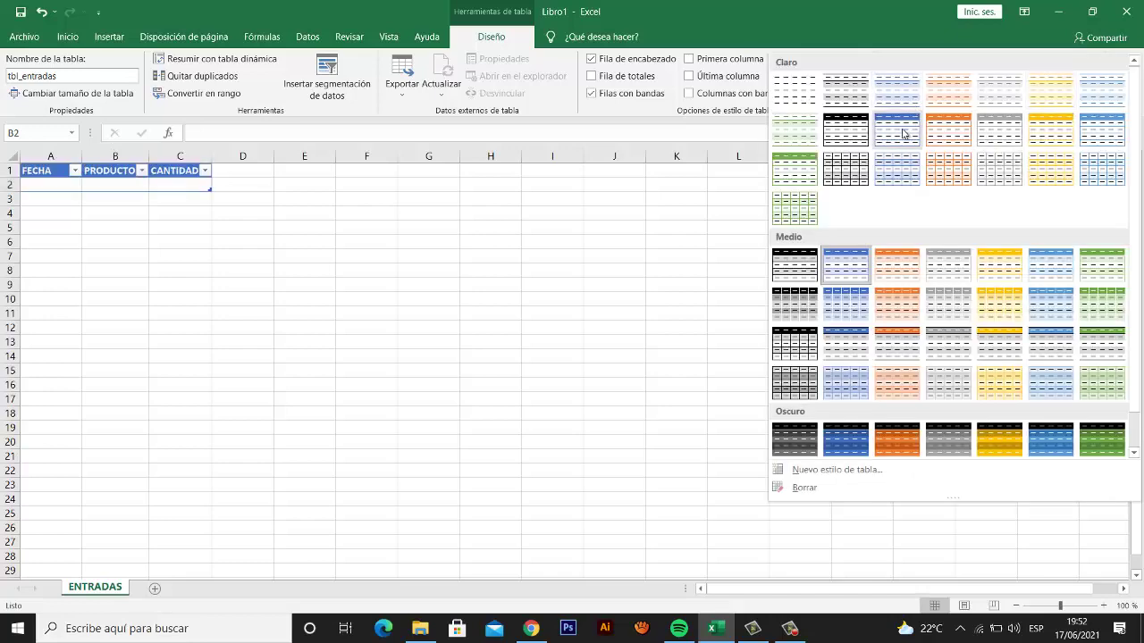
click(902, 127)
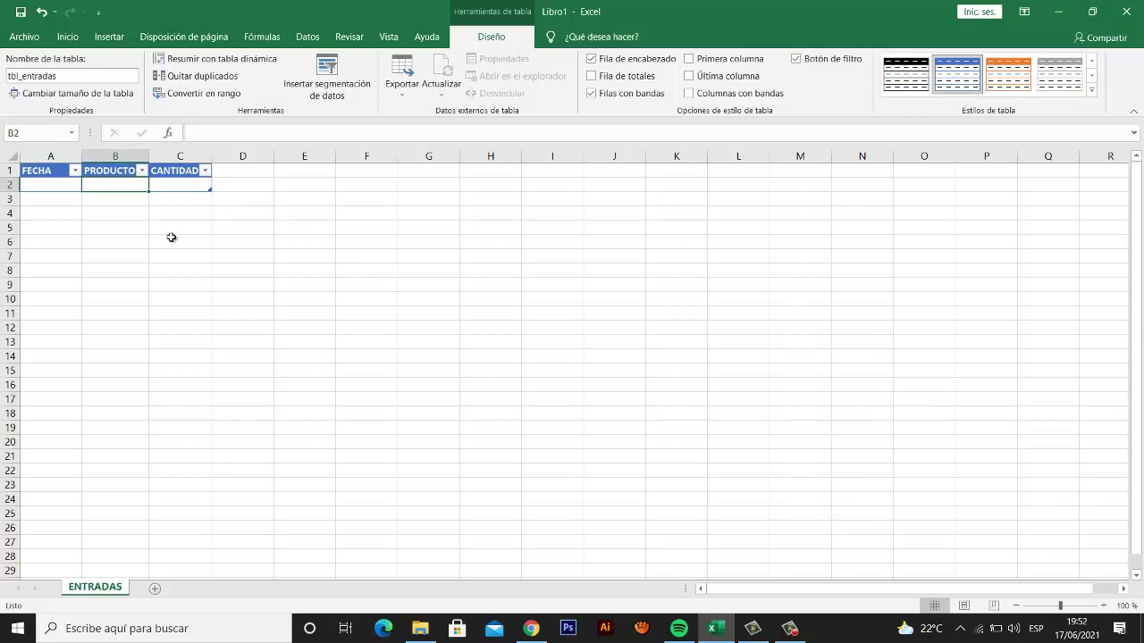
click(172, 236)
click(69, 187)
key(Right)
- Enter the date 17/06/2021 in cell A2
key(Down)
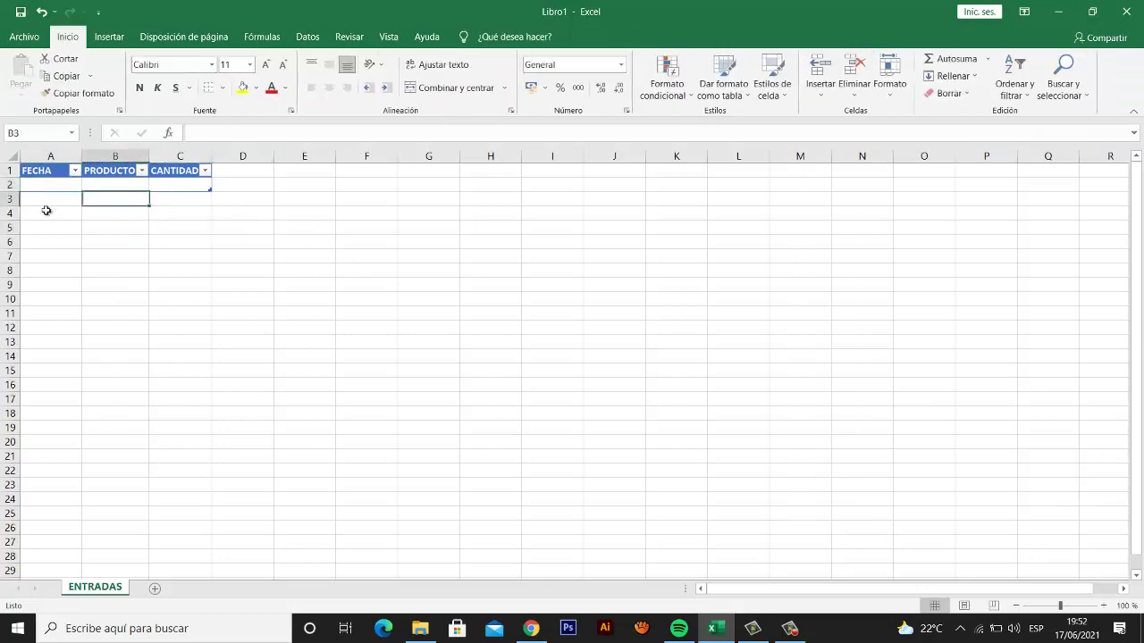
click(47, 210)
click(44, 199)
click(45, 170)
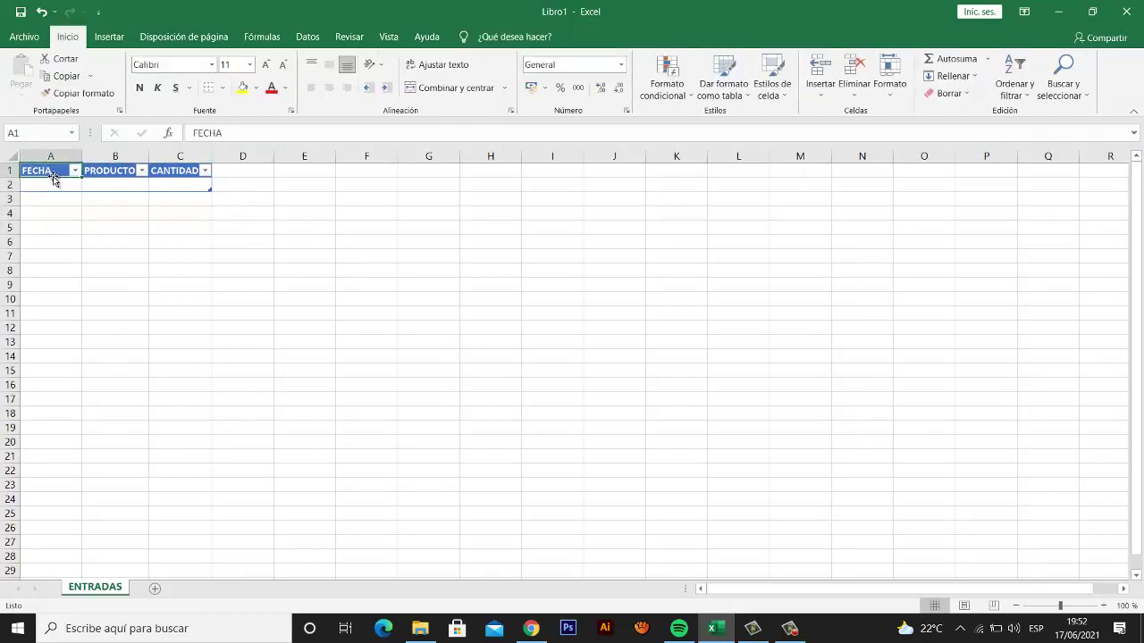
click(140, 185)
click(56, 185)
click(173, 183)
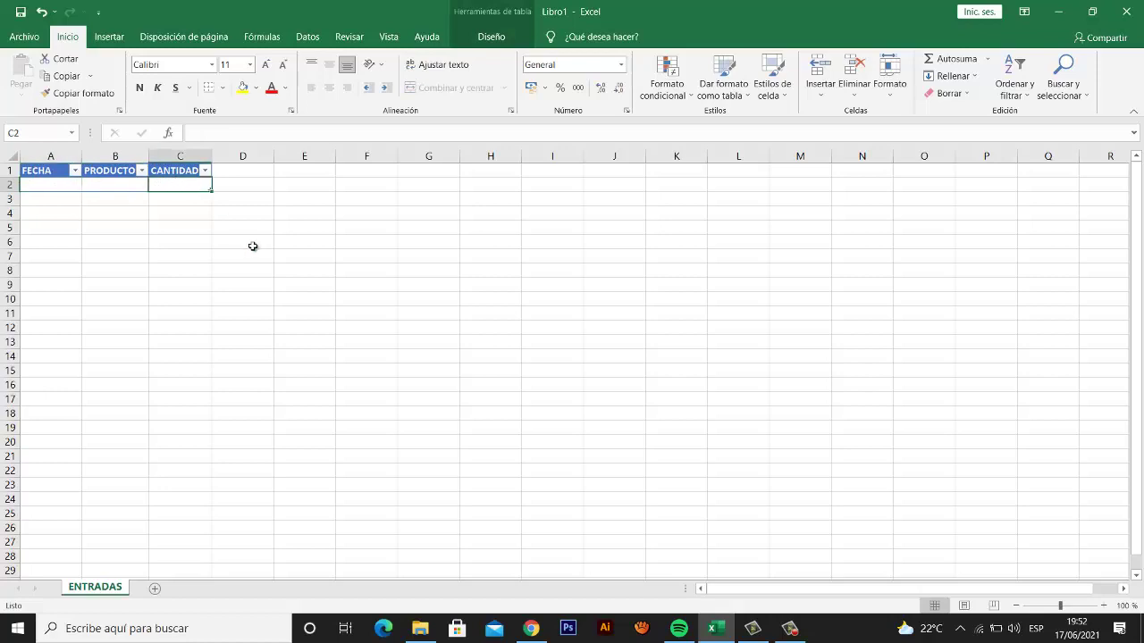
key(Right)
key(Right)
key(Left)
key(Left)
key(Left)
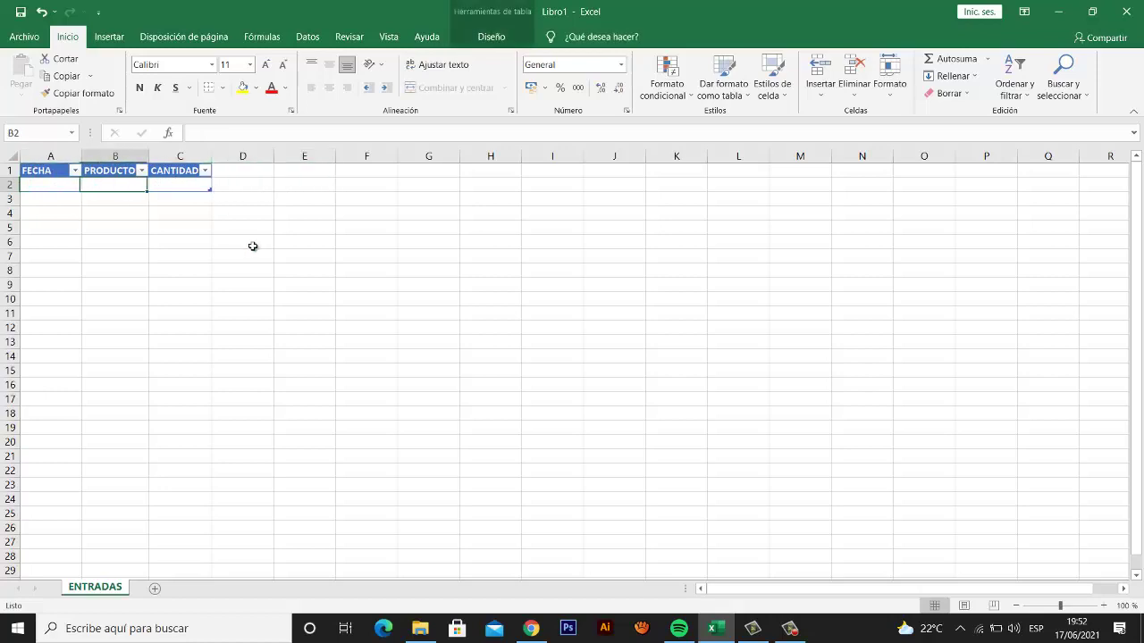
key(Left)
key(Right)
key(Left)
key(Right)
key(Left)
text(17-)
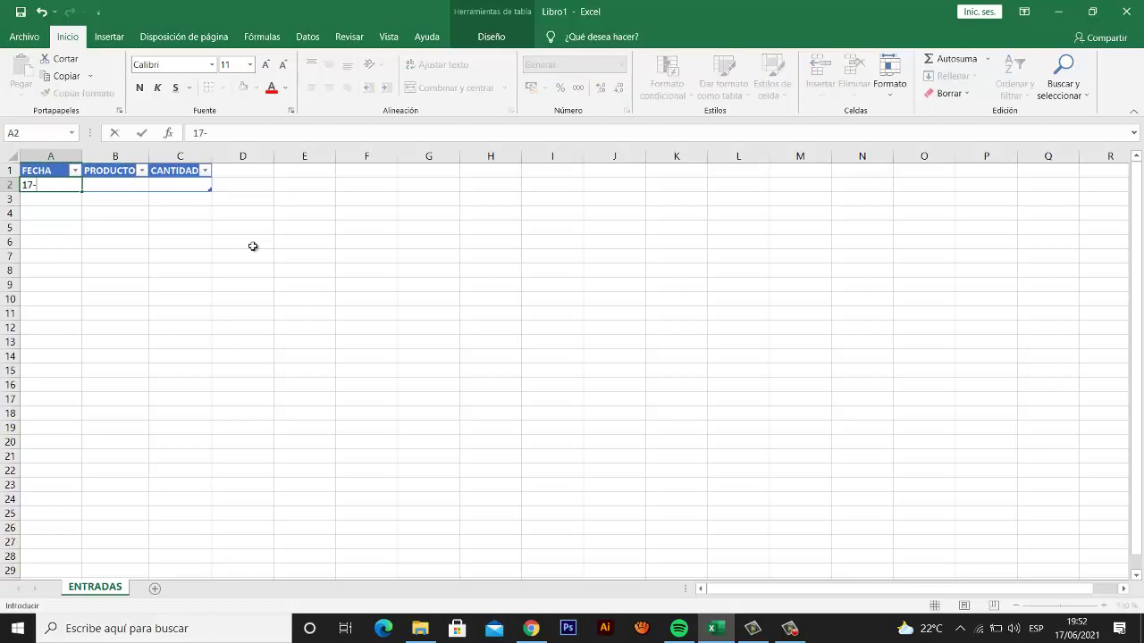
text(06-2021)
key(Tab)
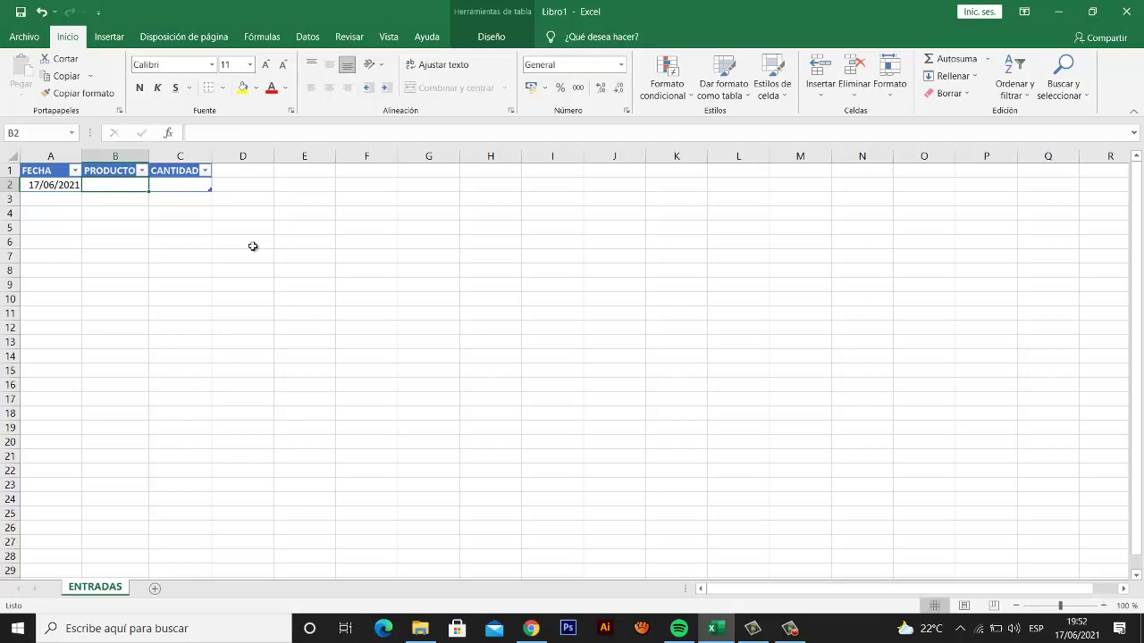
- Type the product name CAMISETAS DE MANGA 3/4 in cell B2
key(Tab)
key(shift+Tab)
text(c)
text(amiseta)
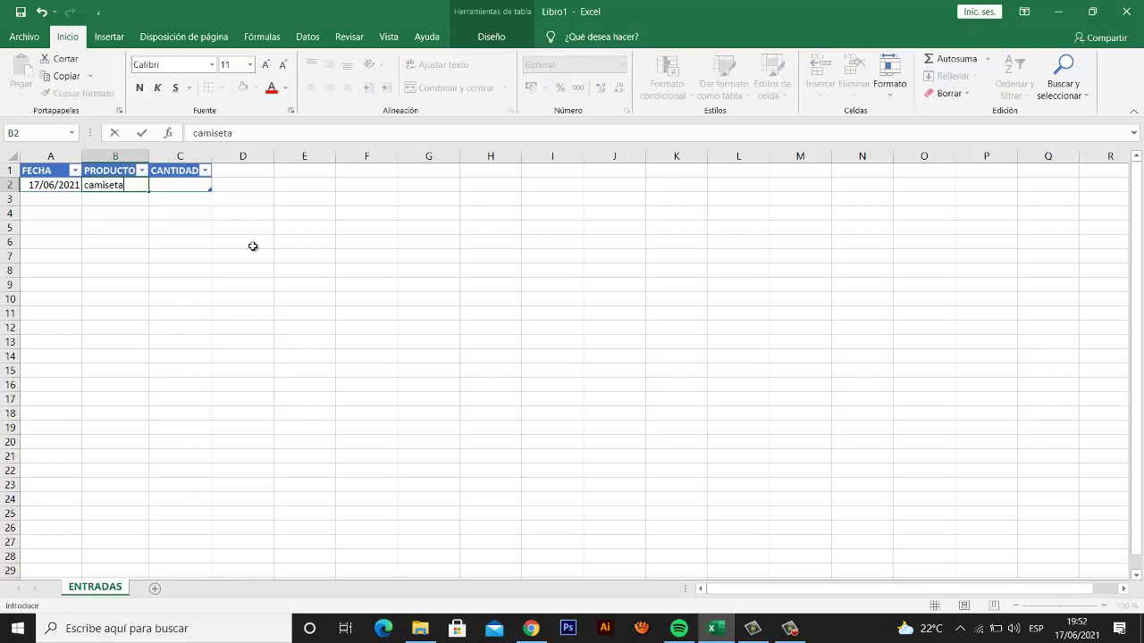
key(BackSpace)
key(BackSpace)
key(BackSpace)
key(BackSpace)
key(BackSpace)
key(BackSpace)
text(MISE)
text(TAS)
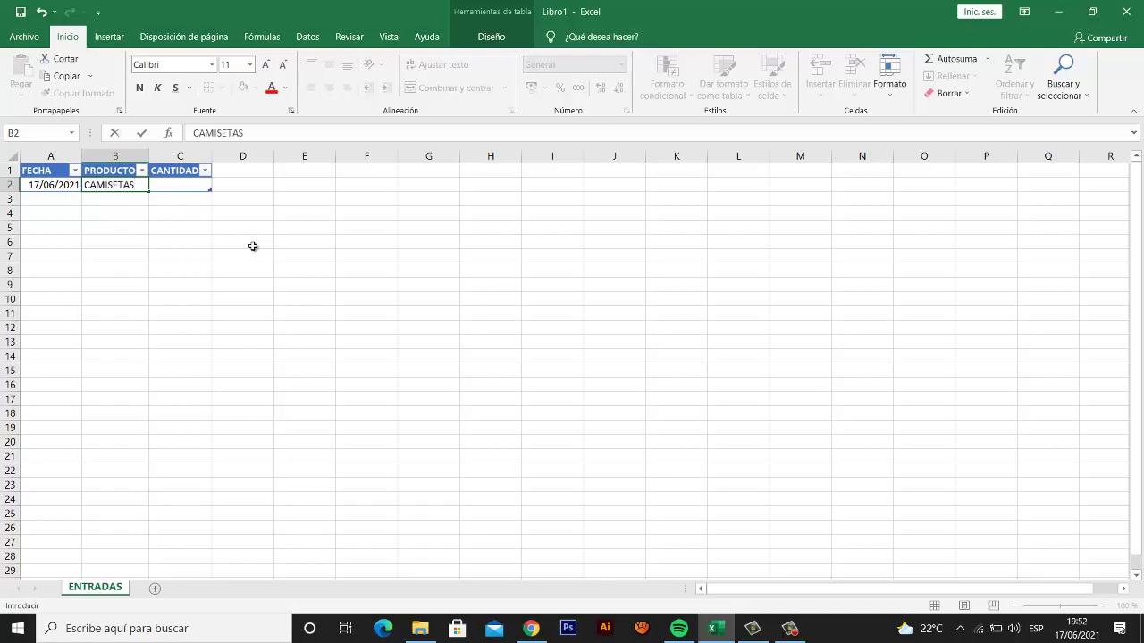
text( BALNC)
key(BackSpace)
key(BackSpace)
key(BackSpace)
text(E MAN)
key(BackSpace)
key(BackSpace)
key(BackSpace)
text(ANGA 3/4)
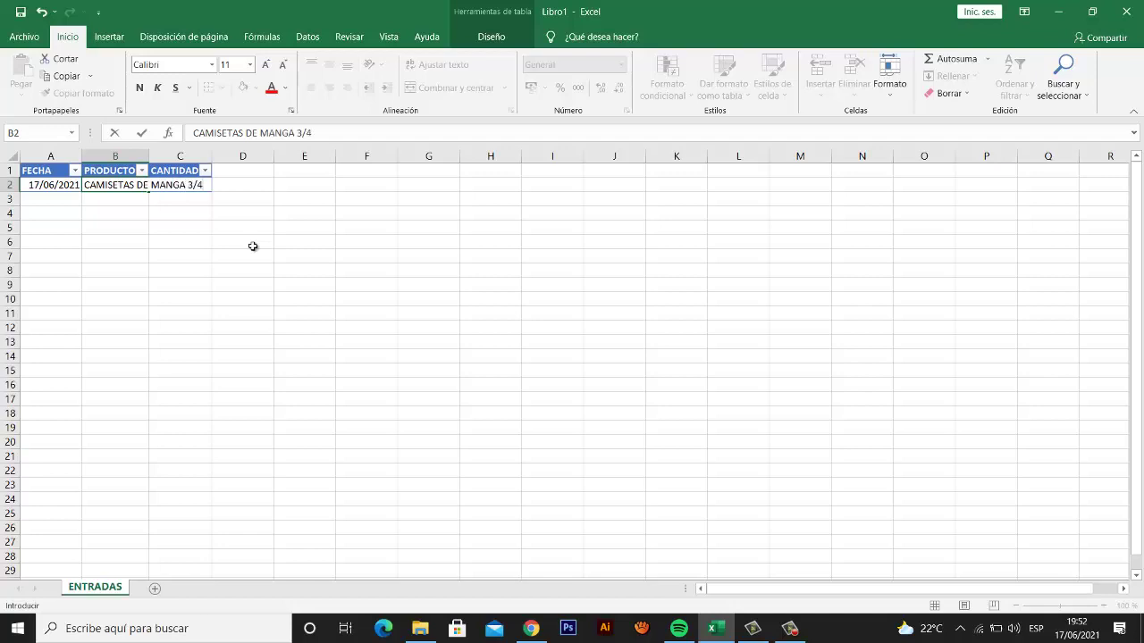
key(Tab)
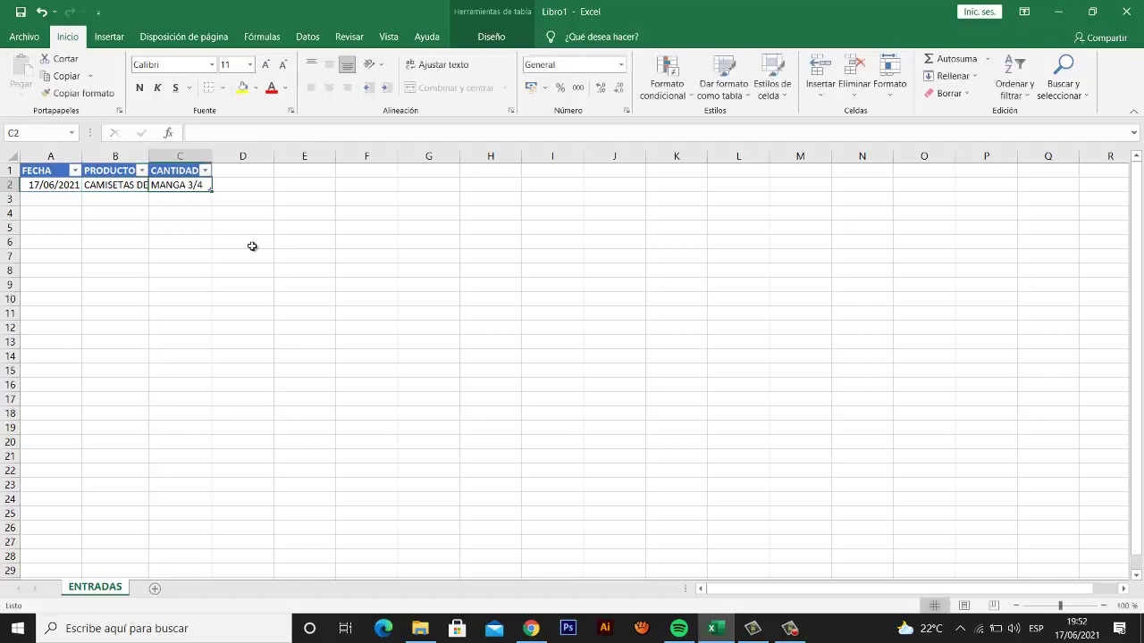
- Autofit the PRODUCTO column B to fit the product name
double_click(148, 157)
click(173, 181)
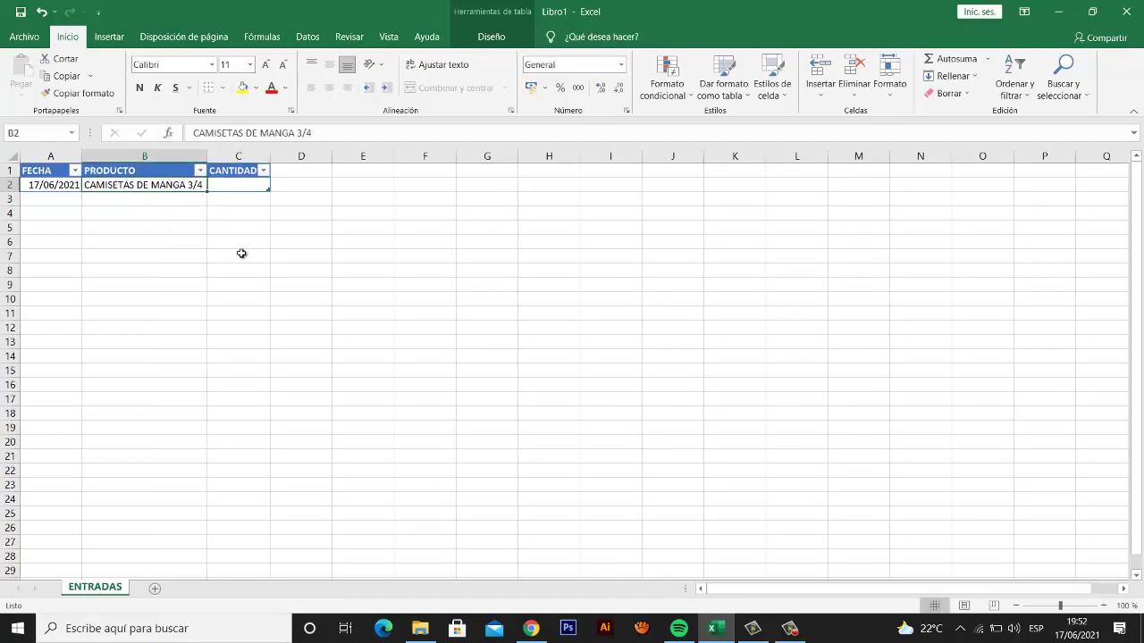
key(Right)
key(Left)
key(Right)
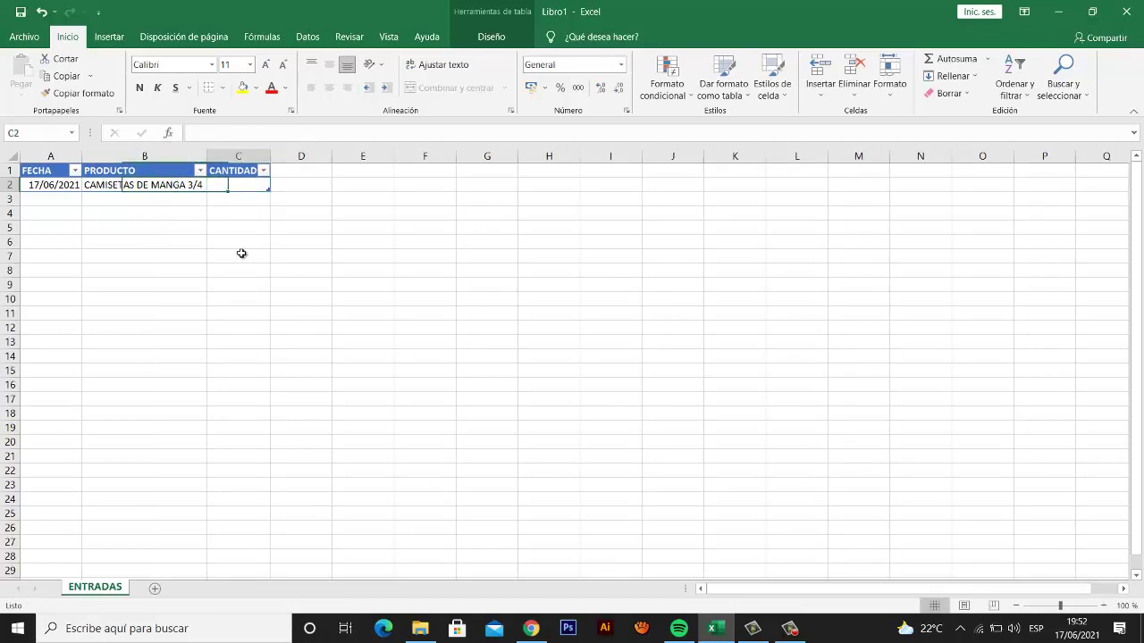
key(Left)
key(Left)
key(Right)
key(Left)
key(Right)
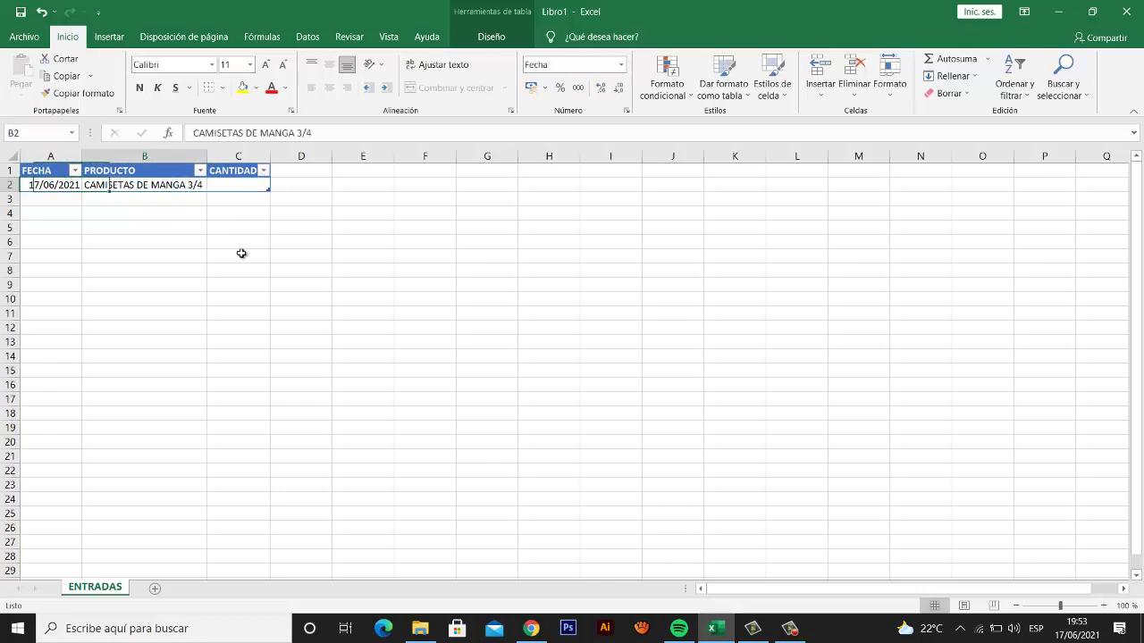
key(Right)
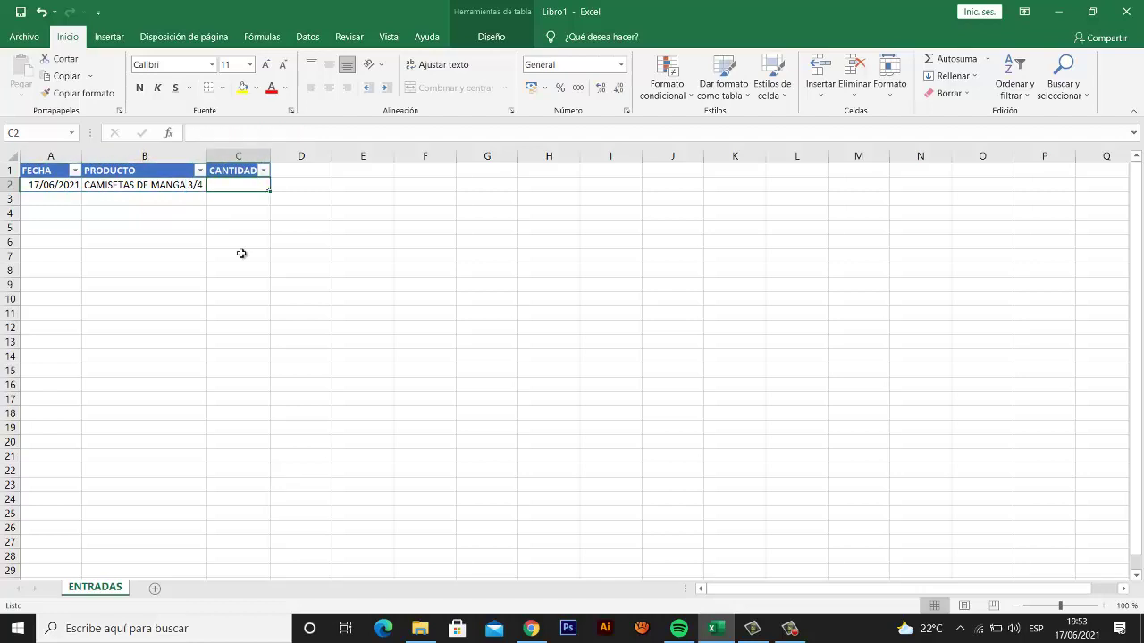
- Enter the quantity 40 in cell C2
text(40)
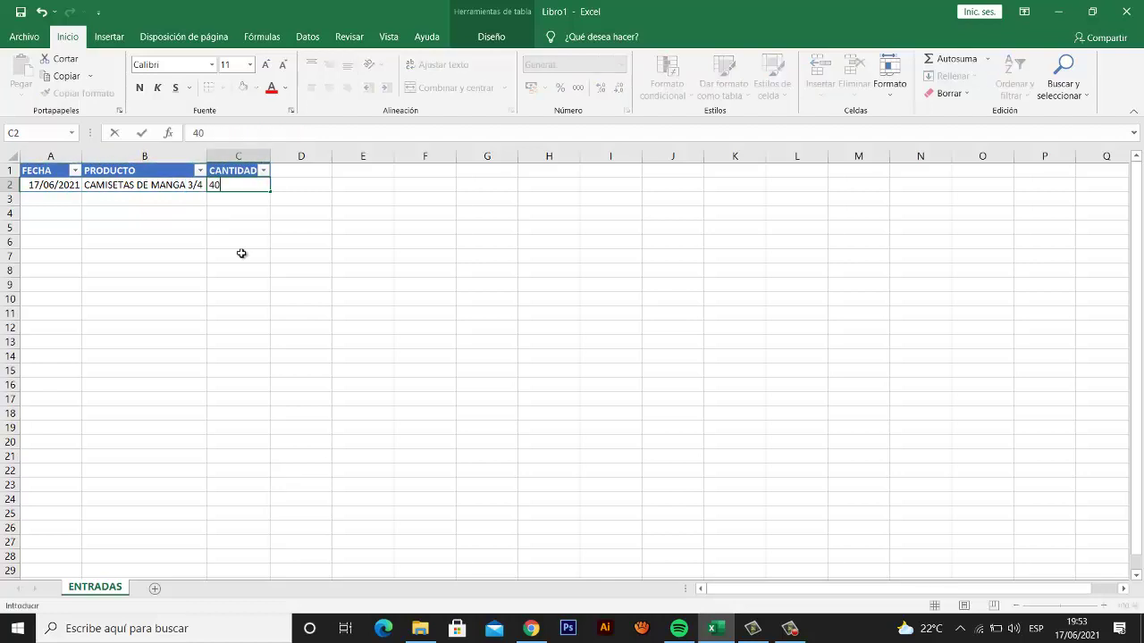
key(Return)
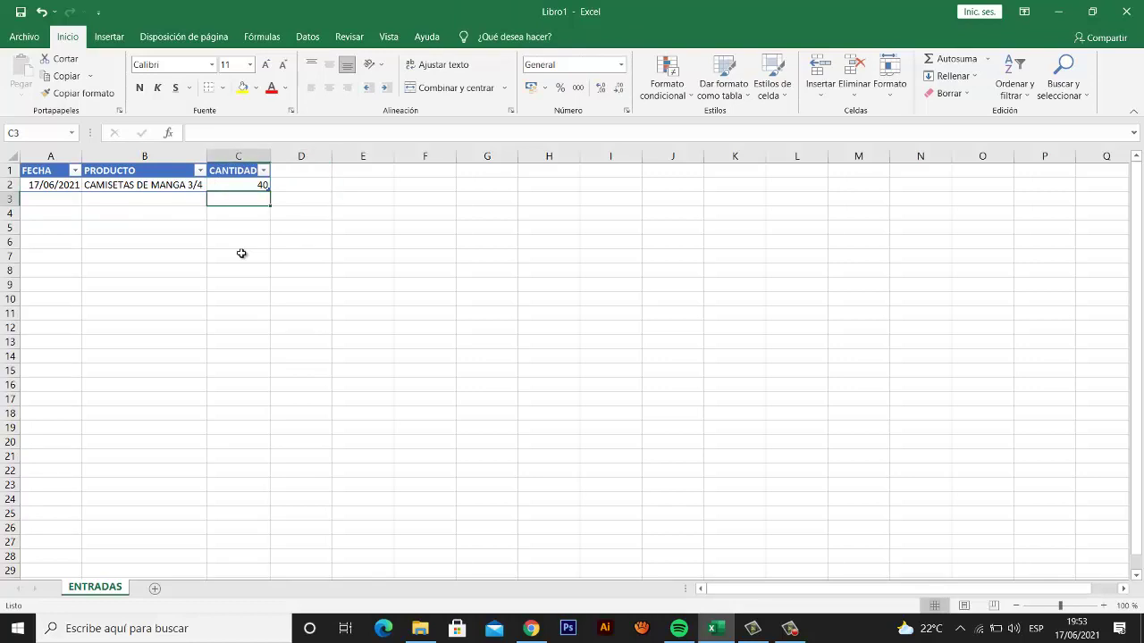
key(Up)
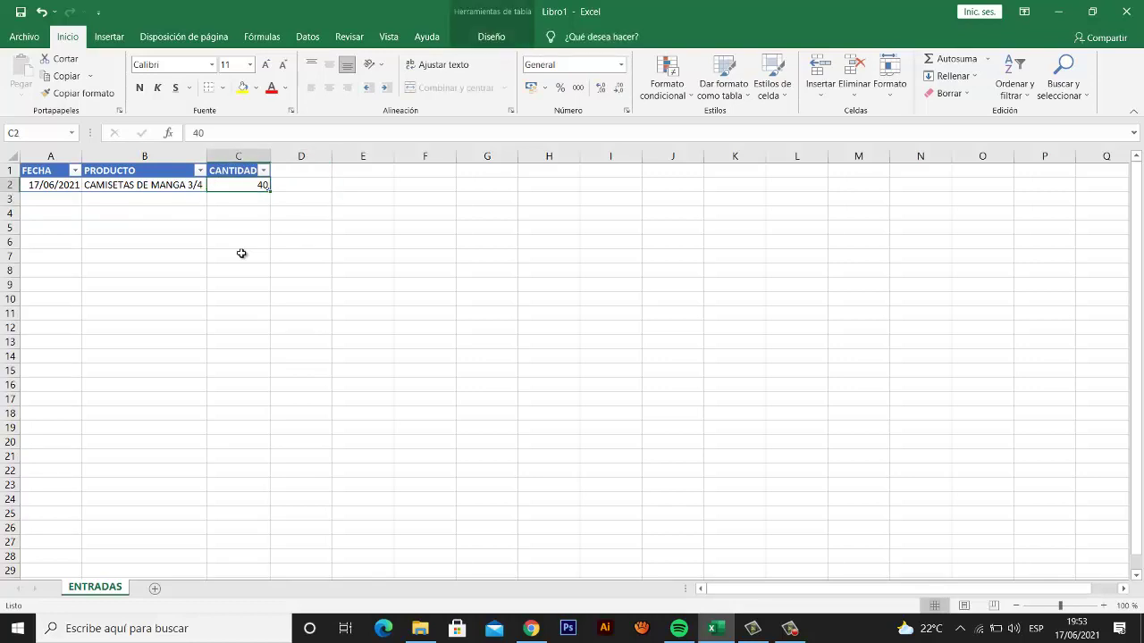
key(Left)
key(Left)
key(Right)
key(Down)
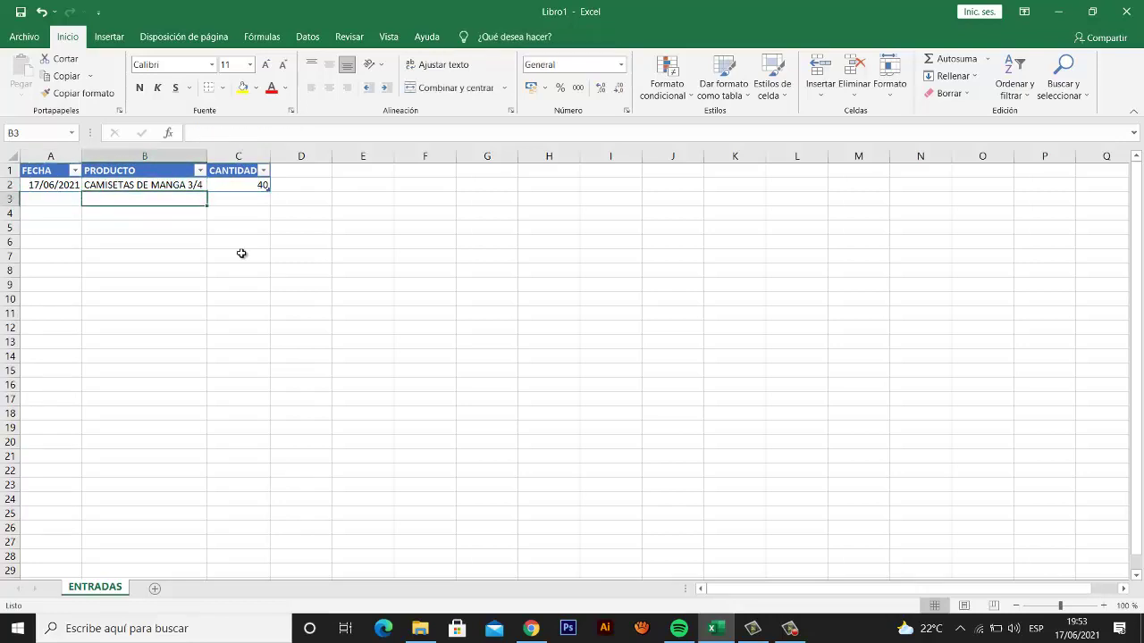
key(Right)
key(Up)
key(Left)
key(Up)
key(Left)
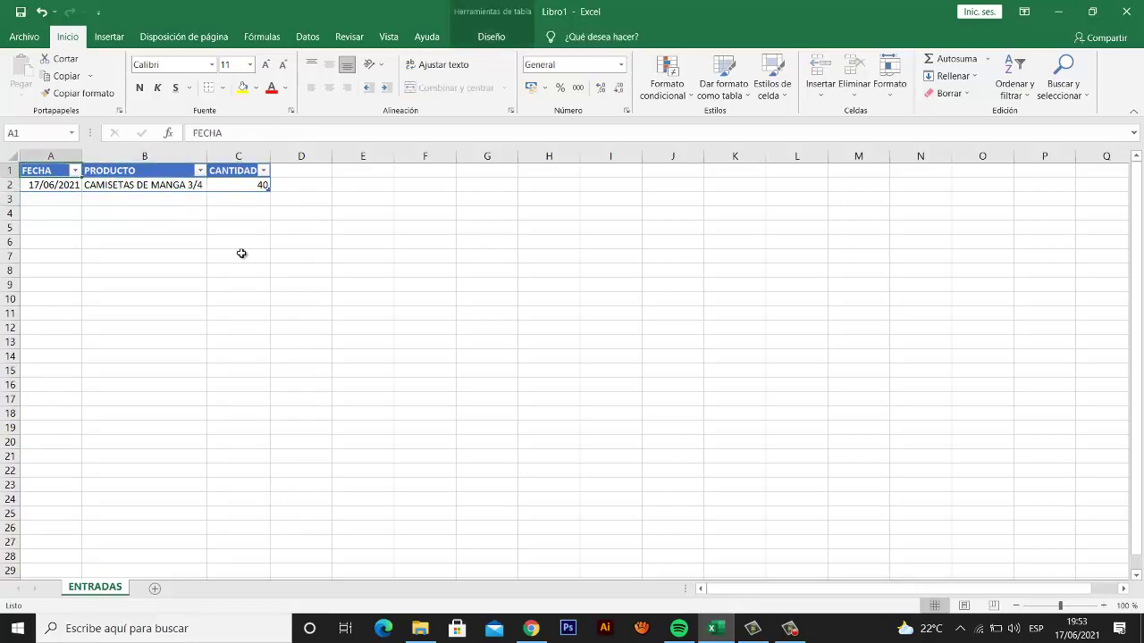
key(Down)
key(Right)
key(Right)
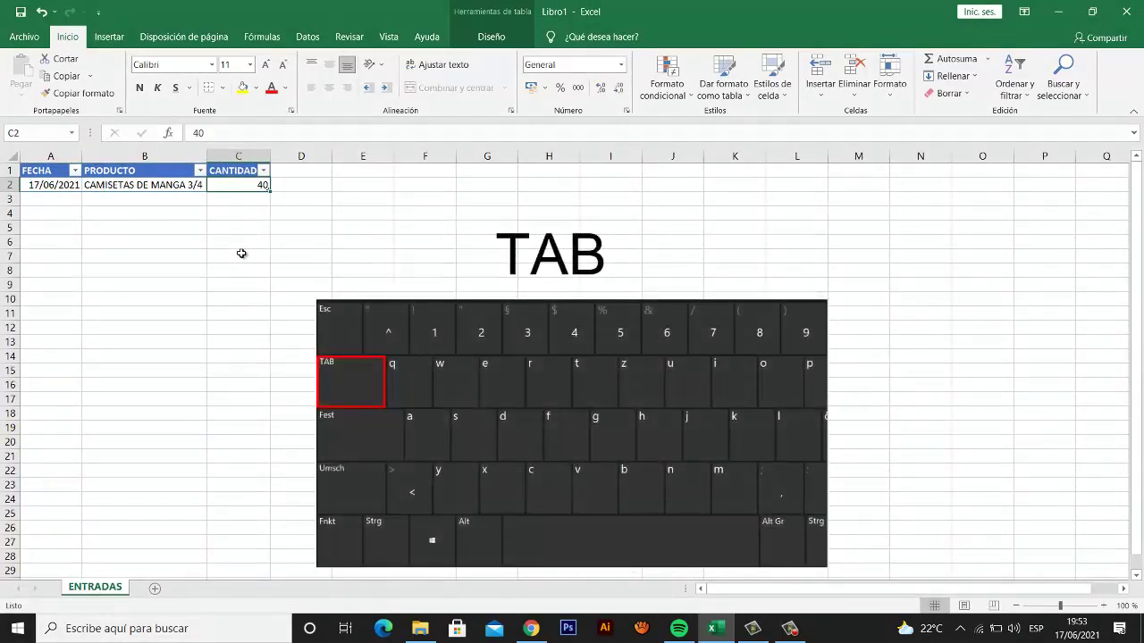
- Extend the table to a new row 3 by tabbing out of C2
key(shift+Tab)
key(Tab)
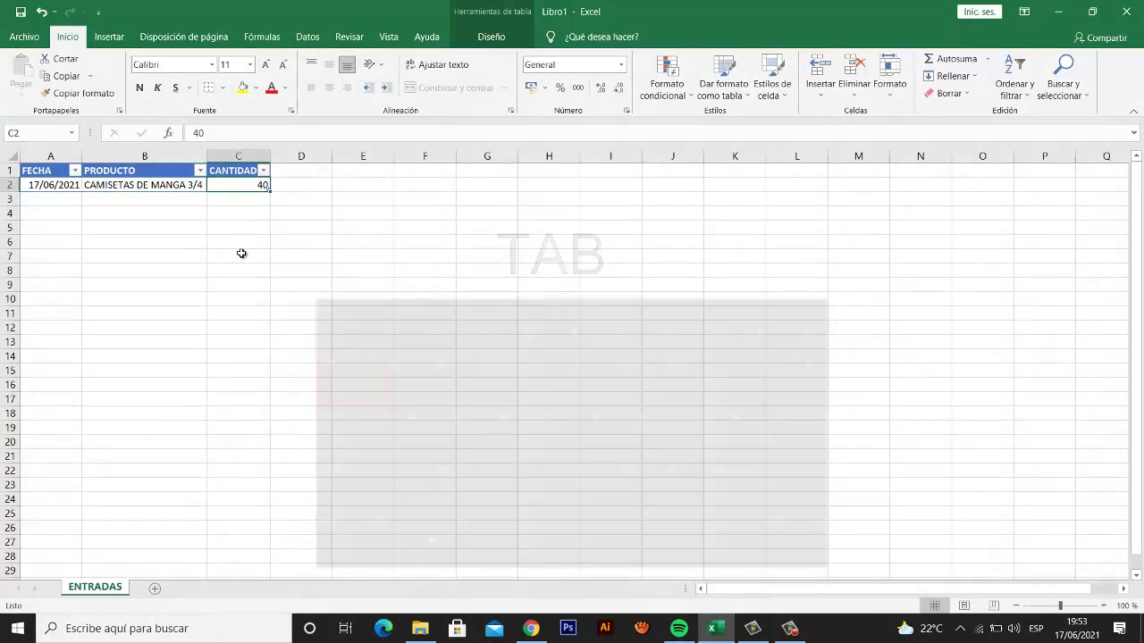
key(Tab)
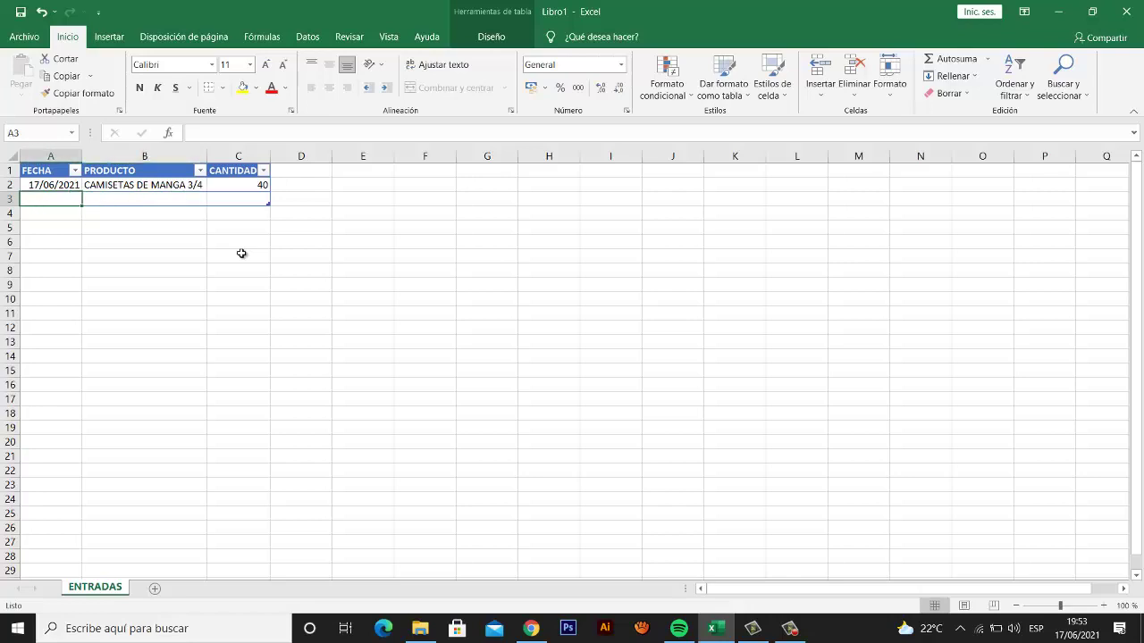
- Enter the second ENTRADAS record in row 3: 17/06/2021, PANTALONES LEVI'S, quantity 20
key(Right)
key(Up)
key(shift+Tab)
key(Tab)
key(Return)
text(174)
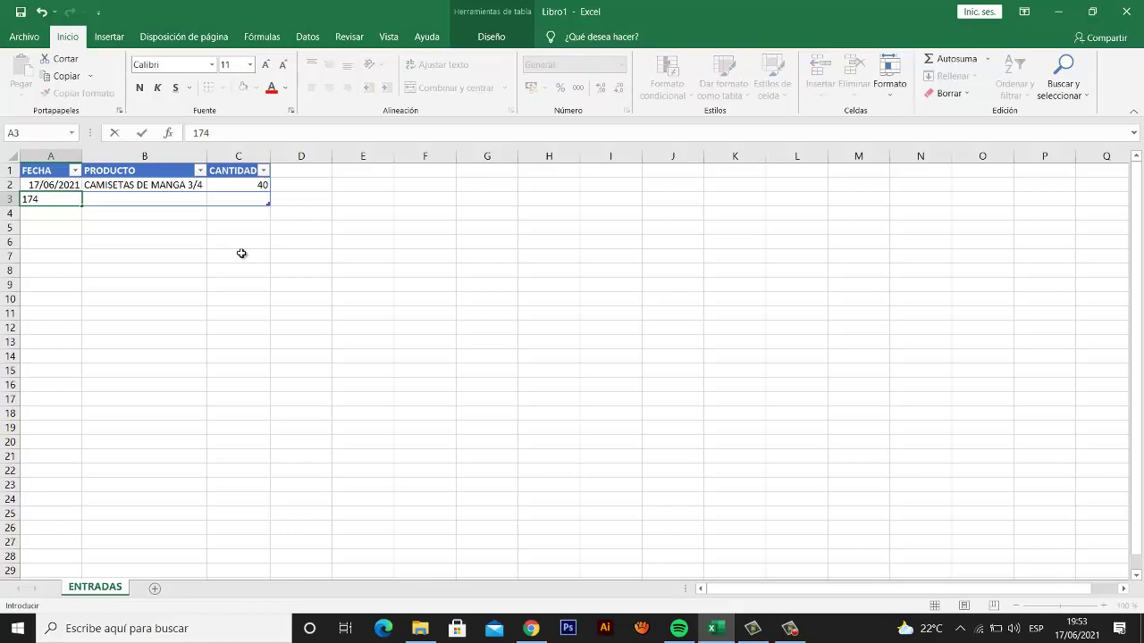
text(-06-2021)
key(Tab)
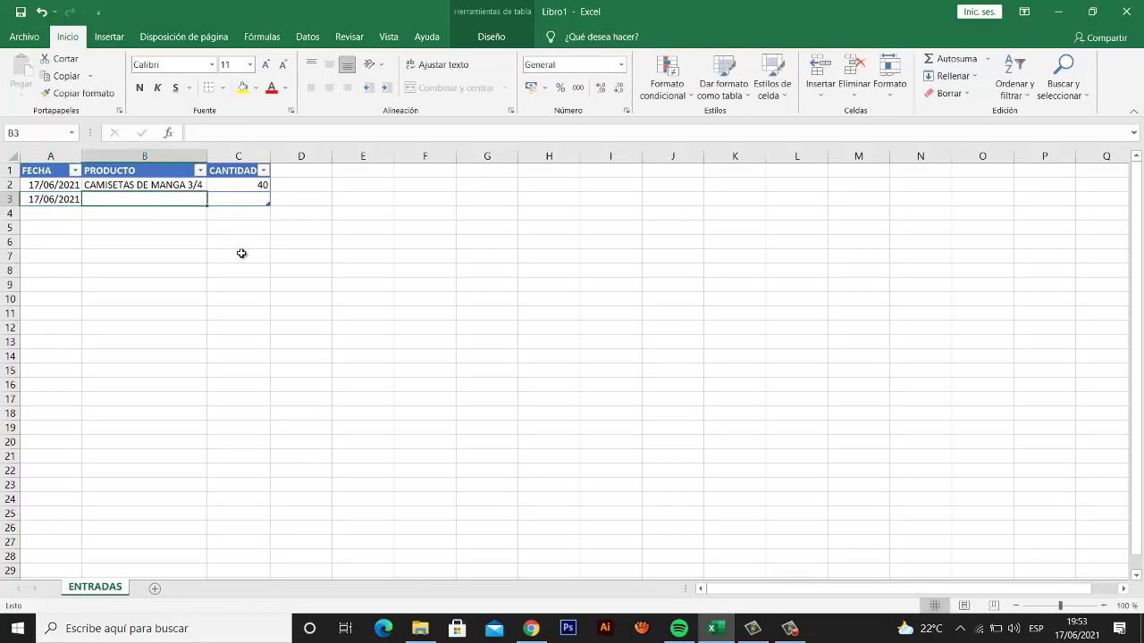
text(PANTALI)
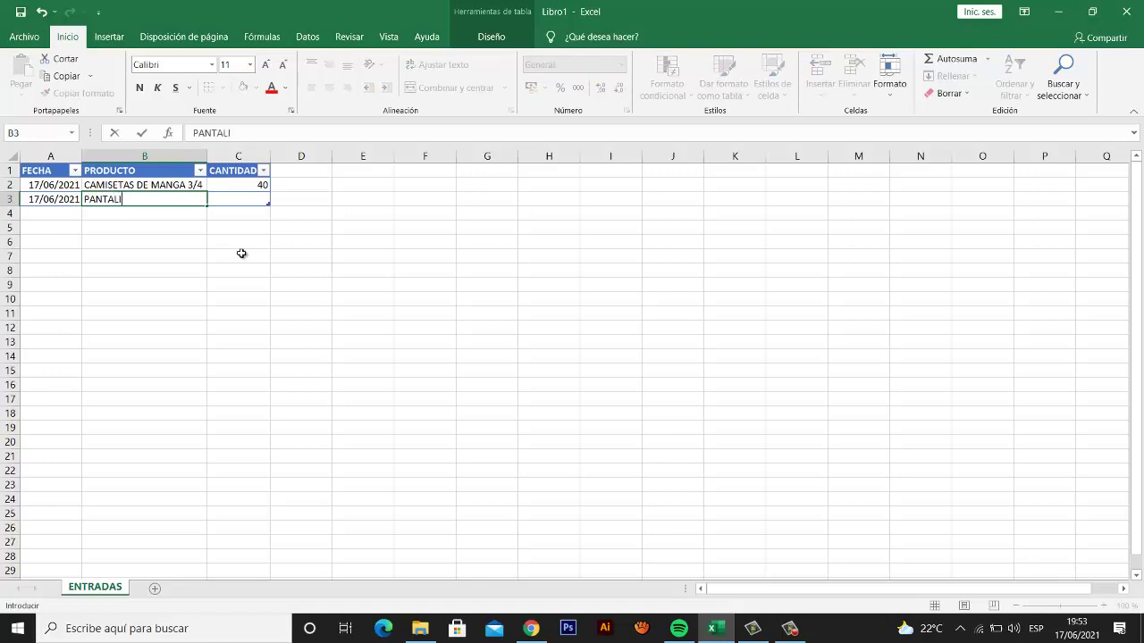
key(BackSpace)
text(ONES )
text(LEVI`S)
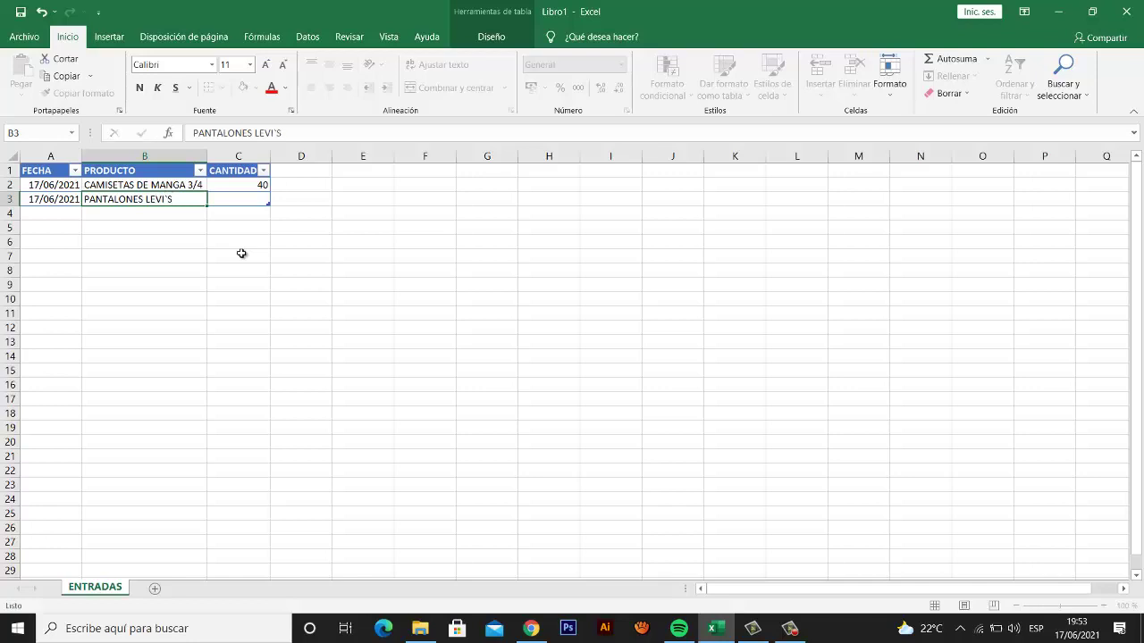
key(Tab)
text(20)
key(ctrl+Return)
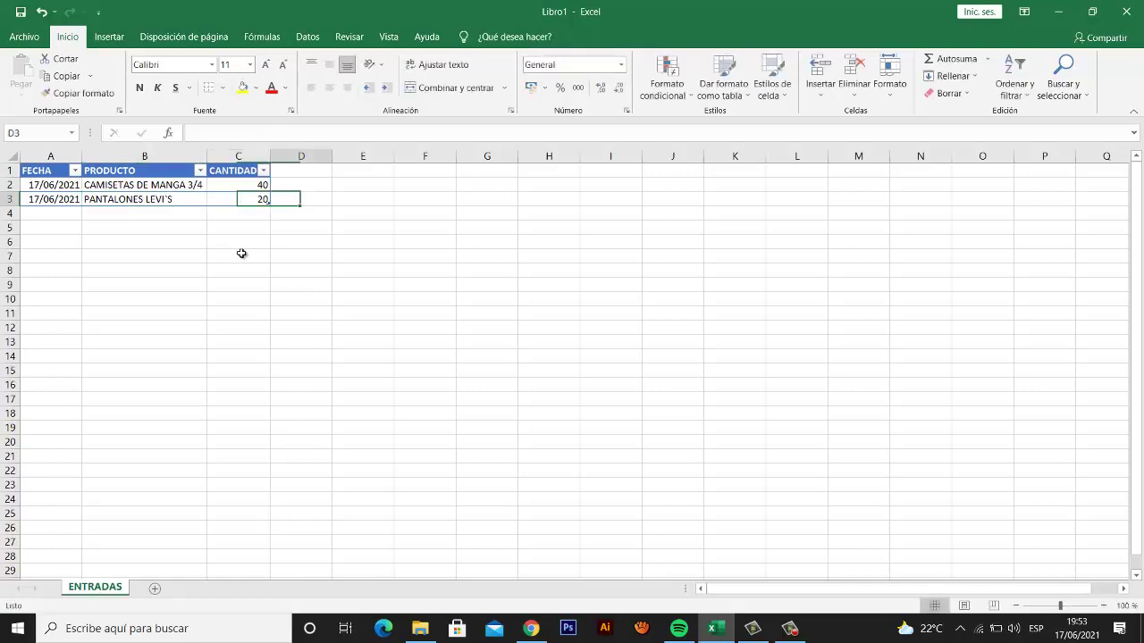
- Move through the ENTRADAS table cells to review both entries
key(Right)
key(Up)
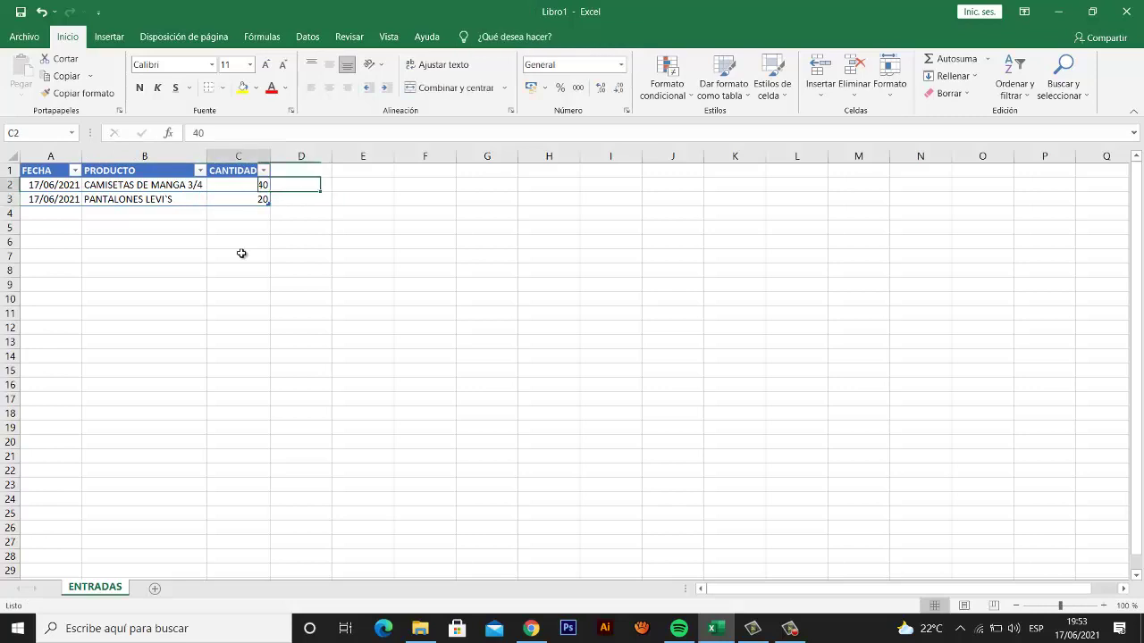
key(Home)
key(Right)
key(Down)
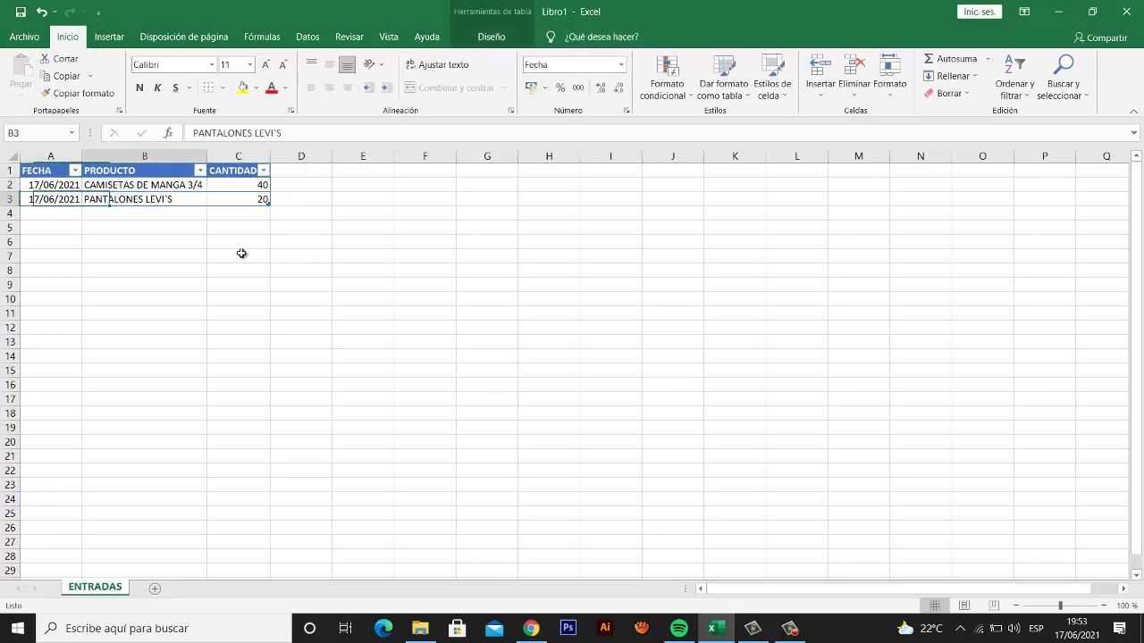
key(Right)
key(Left)
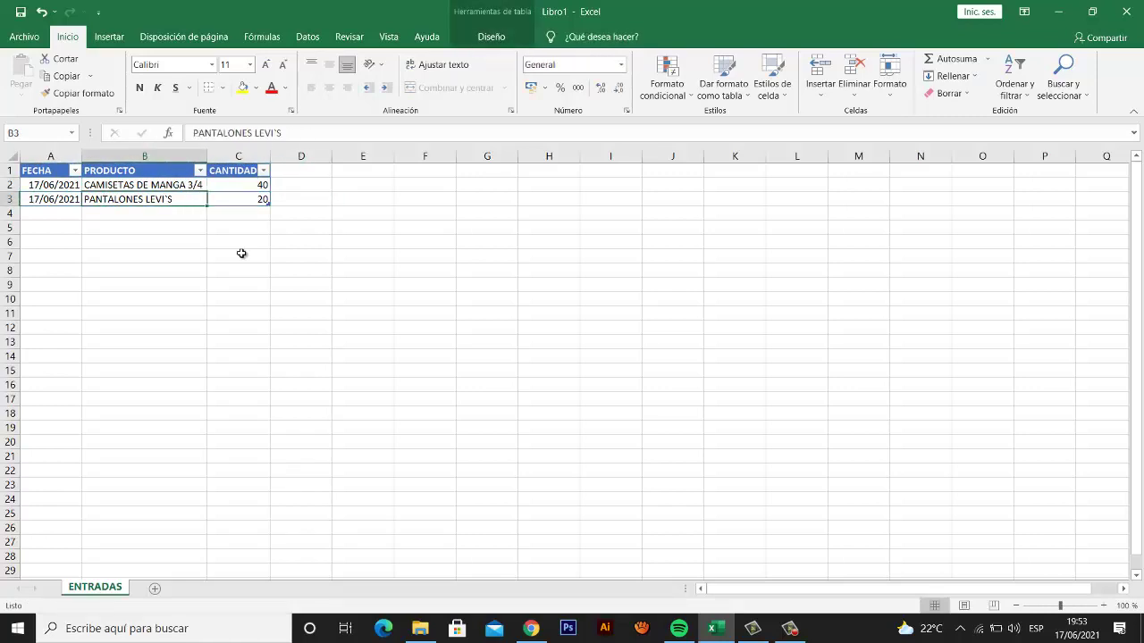
key(Up)
key(Left)
key(Right)
key(Right)
key(Down)
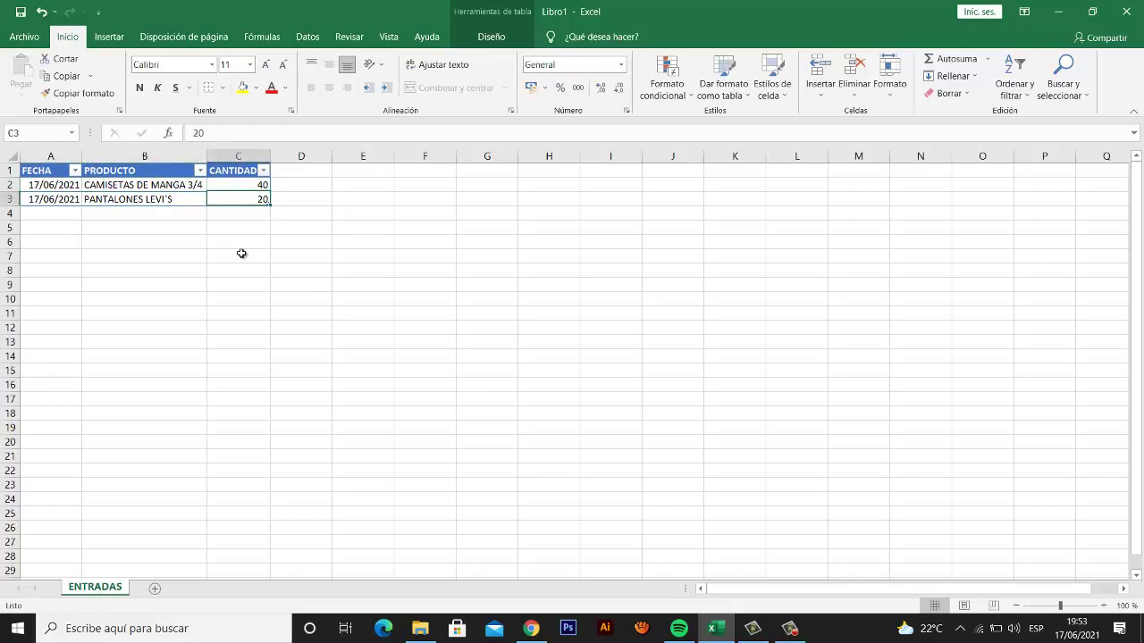
key(Left)
key(Left)
key(Right)
key(Right)
key(Up)
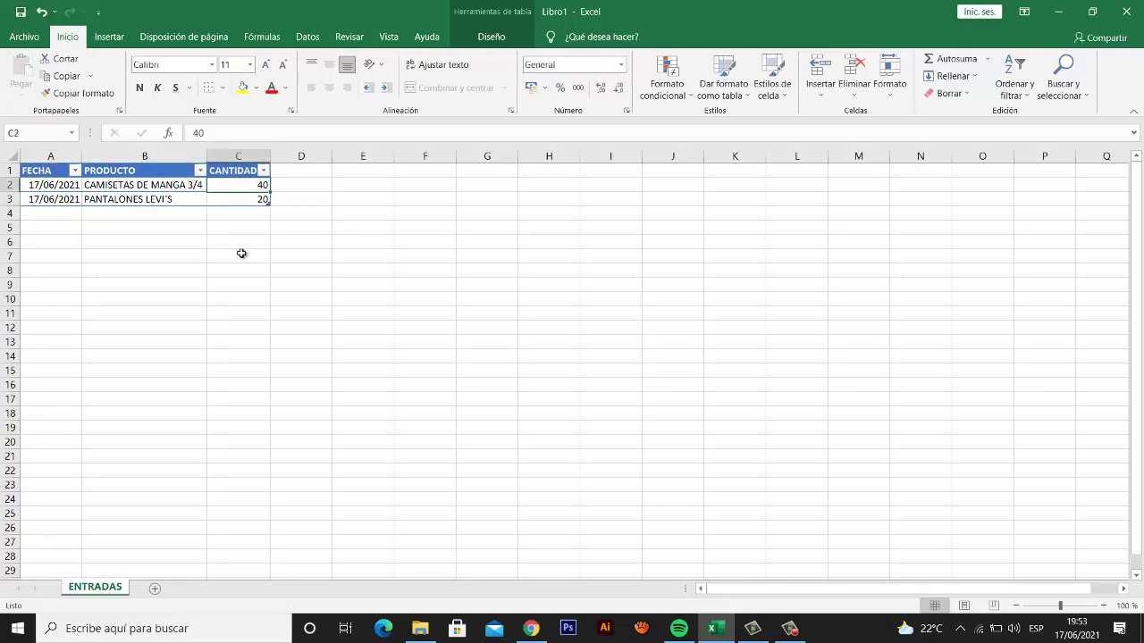
key(Left)
key(Left)
key(Right)
key(Down)
key(Left)
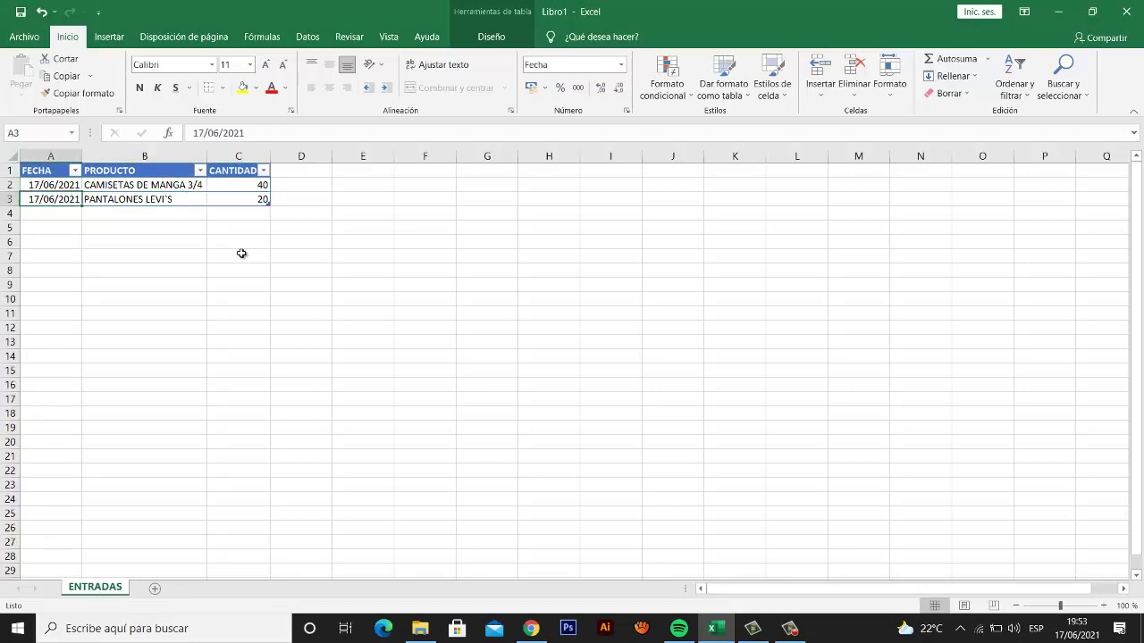
key(Right)
key(Right)
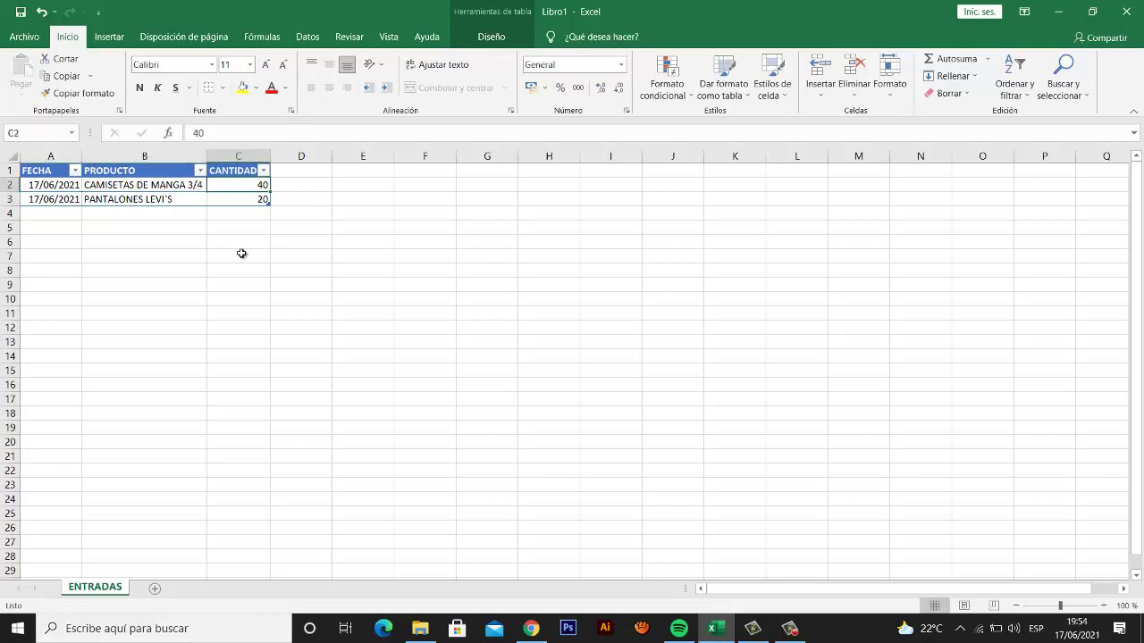
key(Up)
key(Left)
key(Down)
- Strike through both product names with Ctrl+5, then remove it and check row 3
key(shift+Up)
key(ctrl+5)
key(ctrl+5)
key(Left)
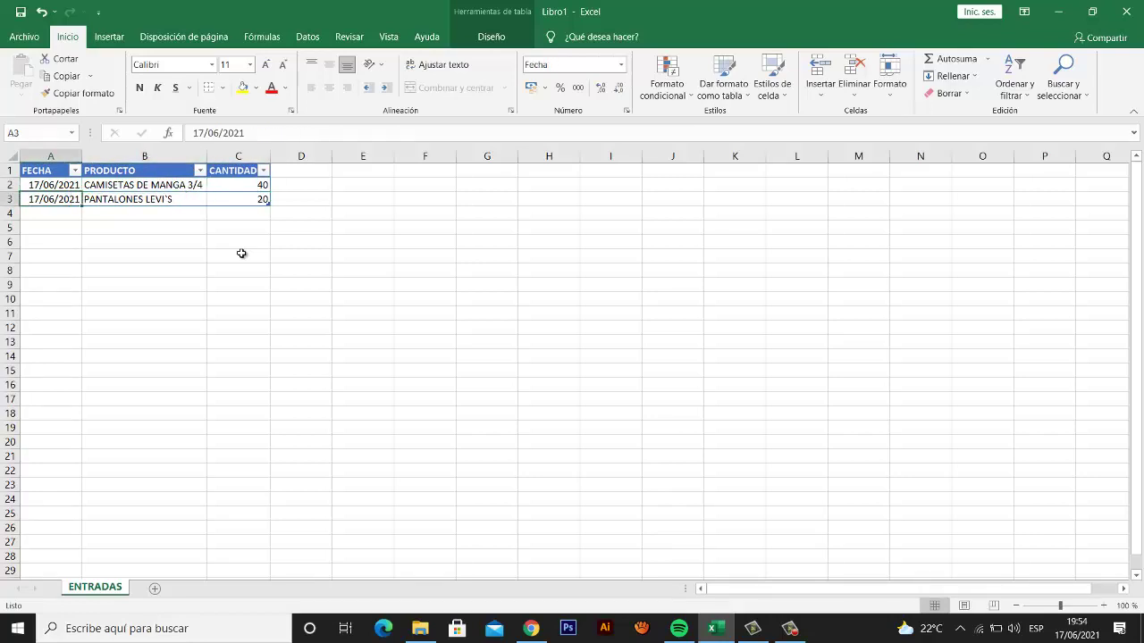
key(Right)
key(Right)
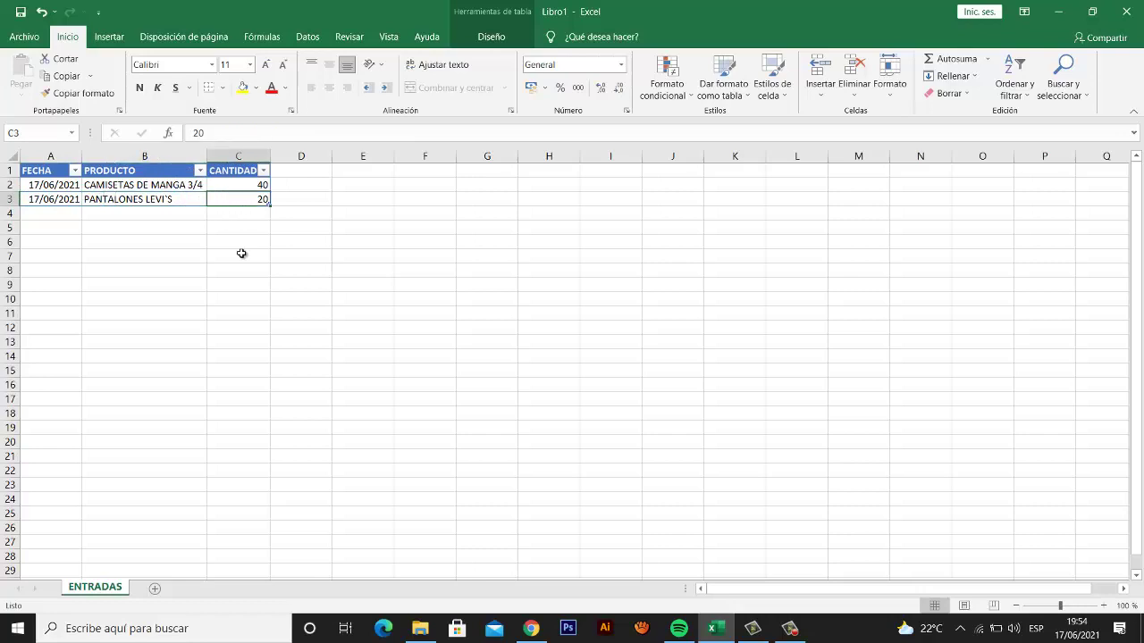
key(Left)
key(Right)
key(Up)
key(Left)
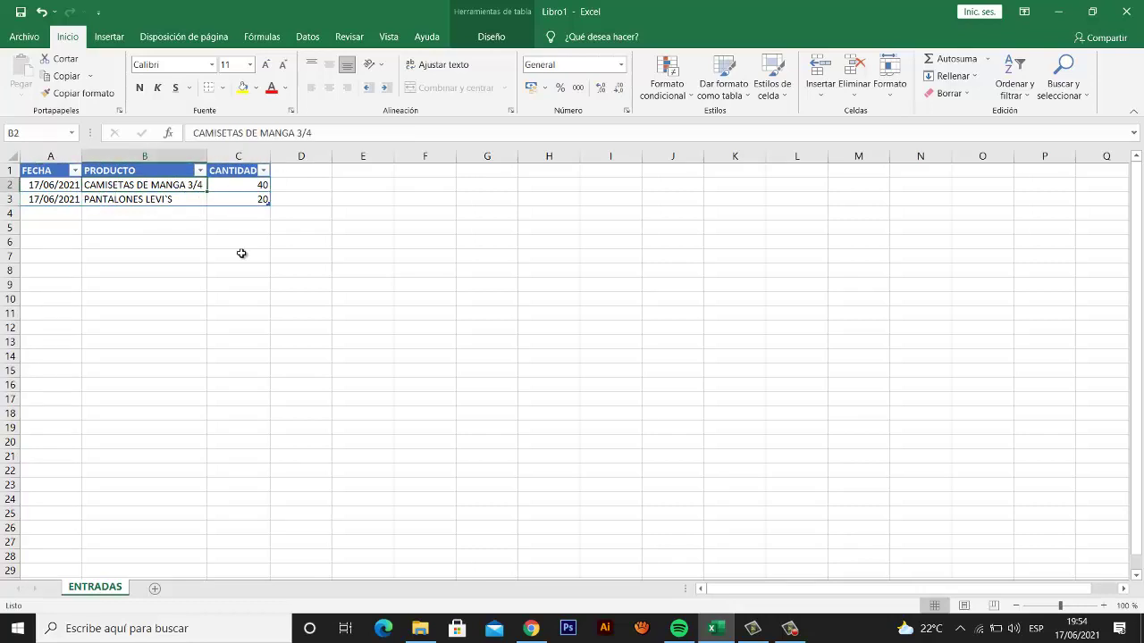
key(Down)
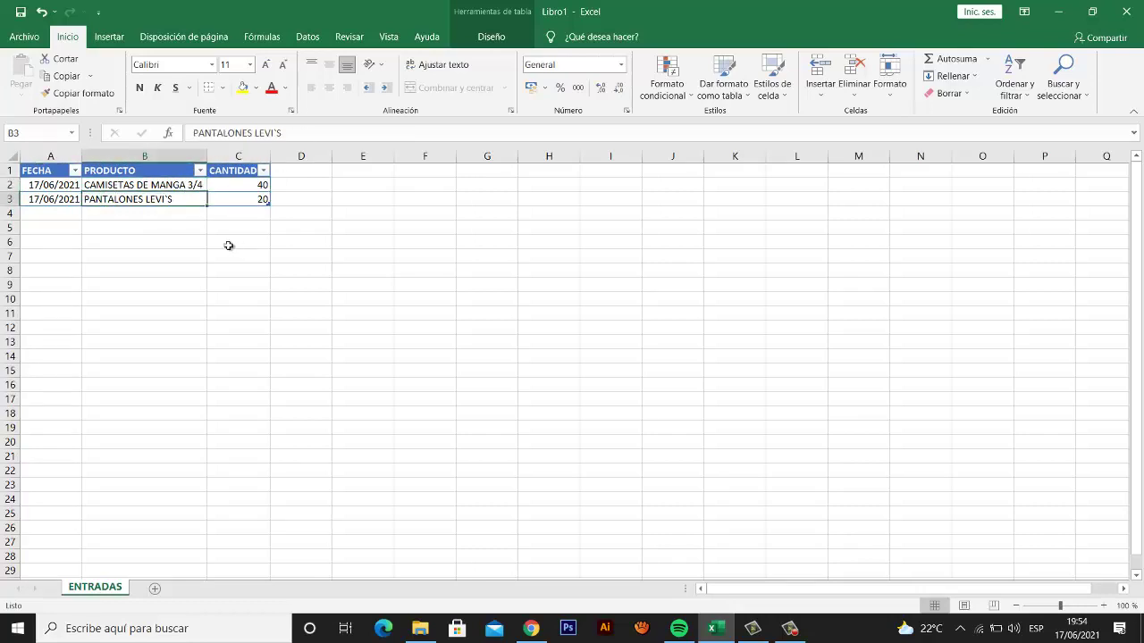
- Add a new worksheet named SALIDAS
drag(256, 274, 79, 170)
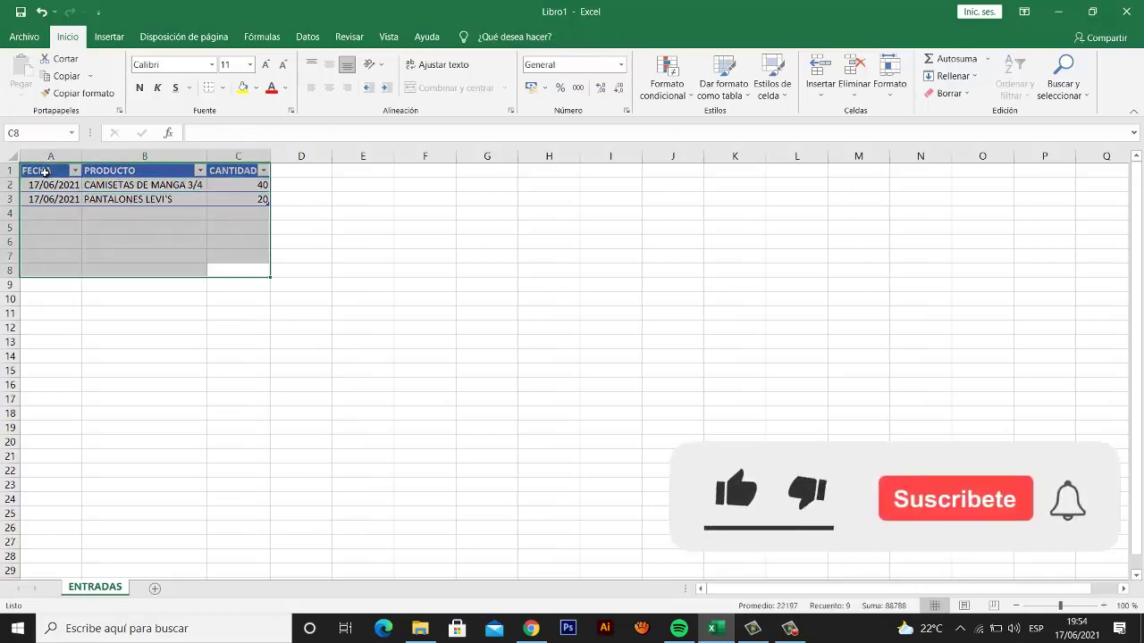
click(79, 170)
key(Down)
key(Right)
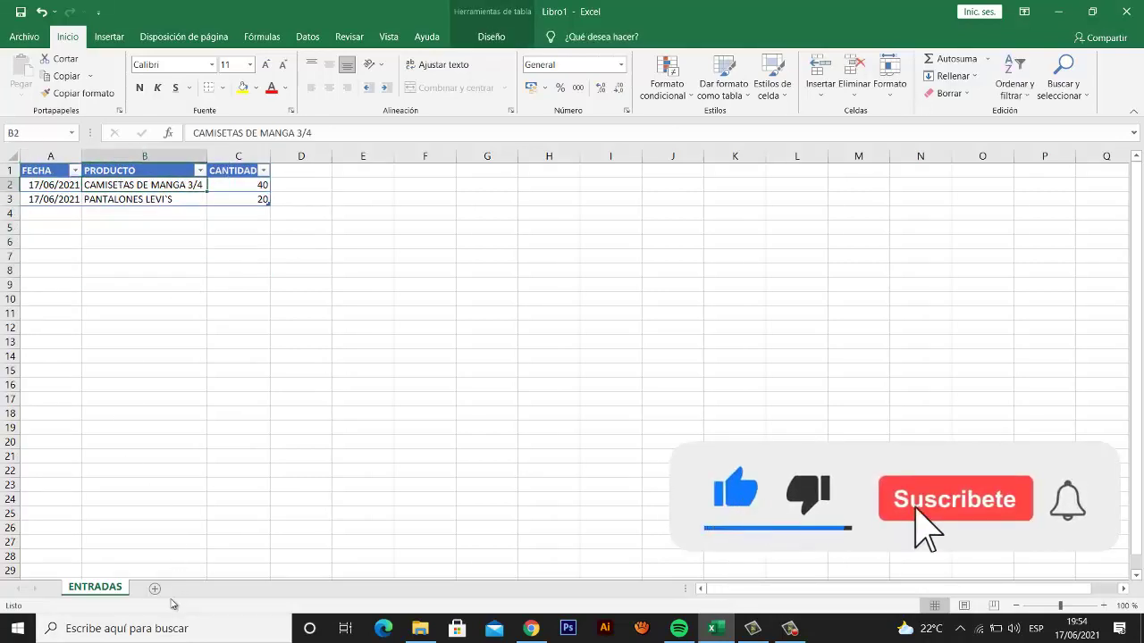
click(155, 587)
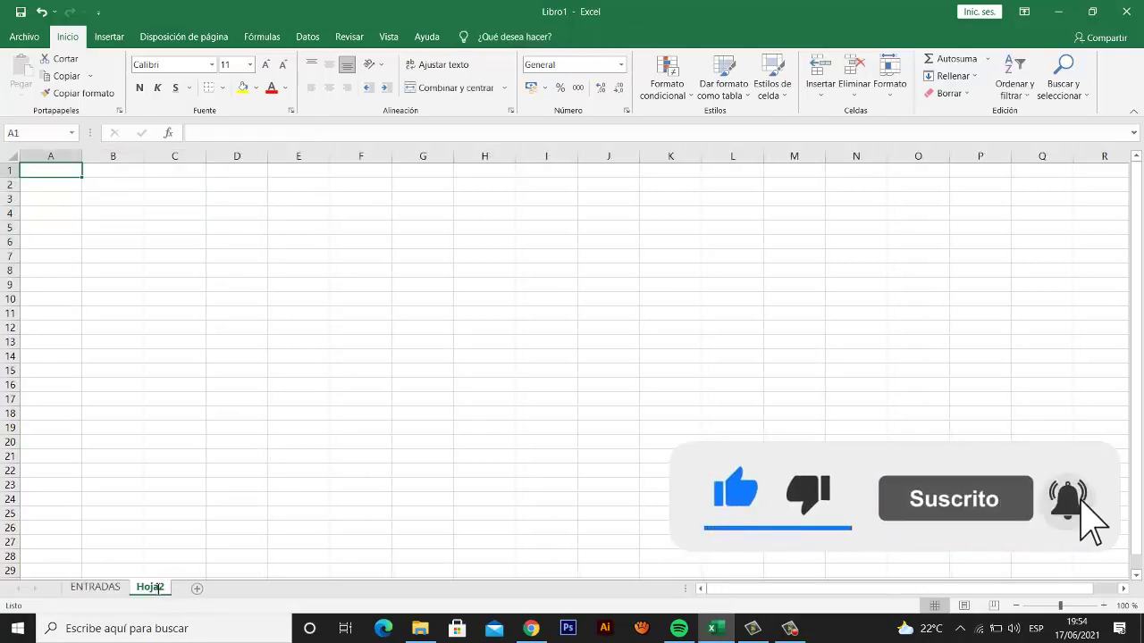
double_click(157, 588)
text(SALIDAS)
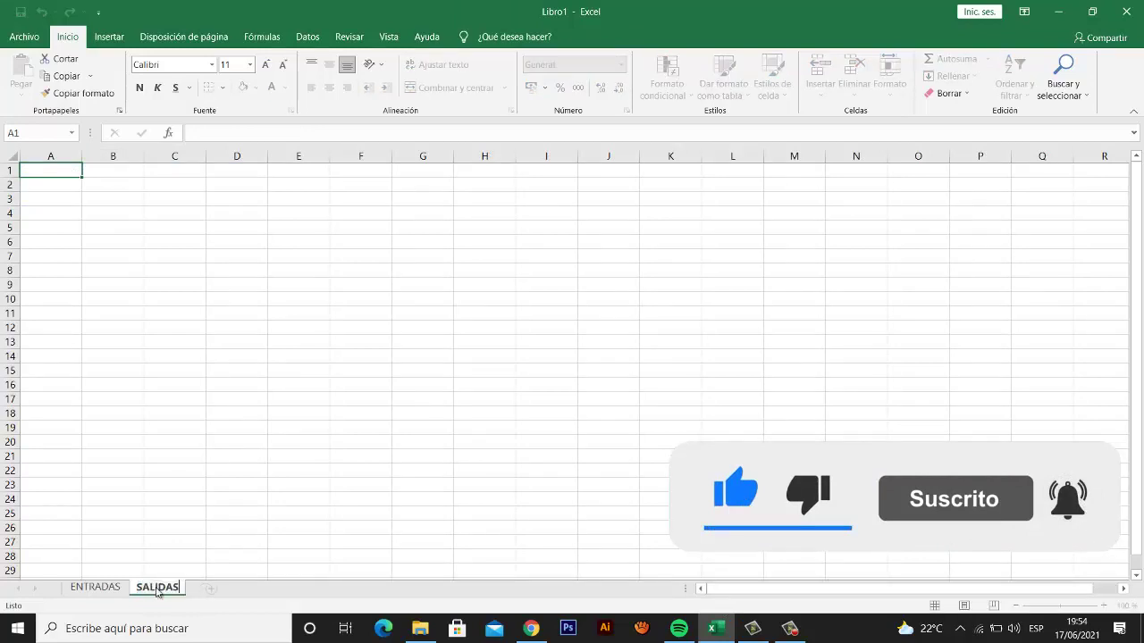
key(Return)
- Copy the FECHA, PRODUCTO, CANTIDAD headers from ENTRADAS into SALIDAS A1 and start a table with Ctrl+T
click(100, 586)
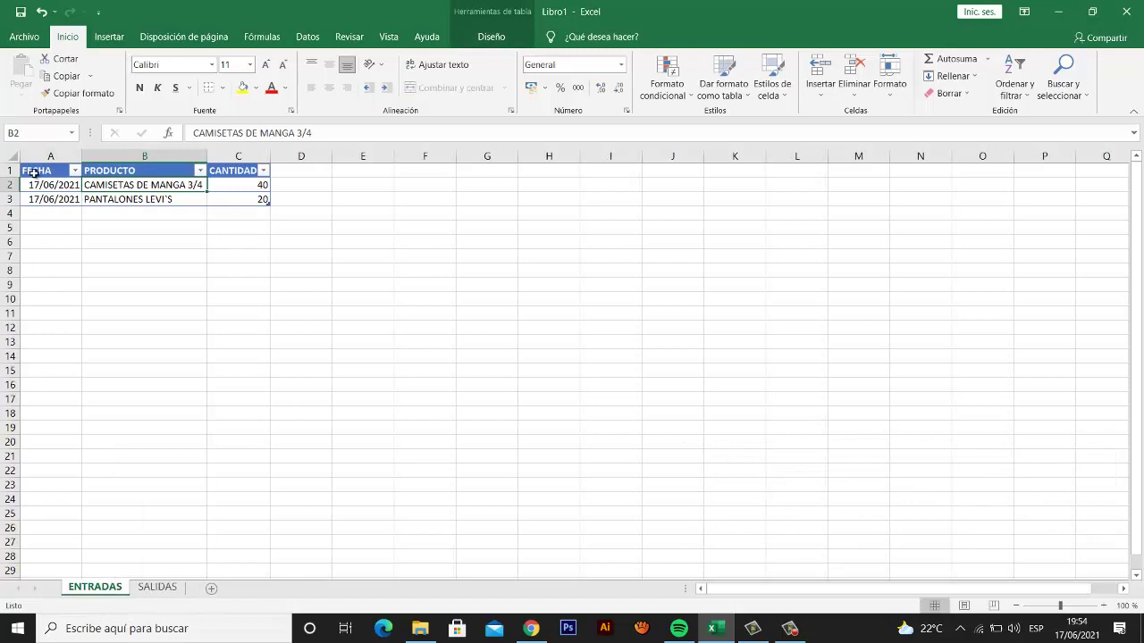
drag(34, 172, 239, 172)
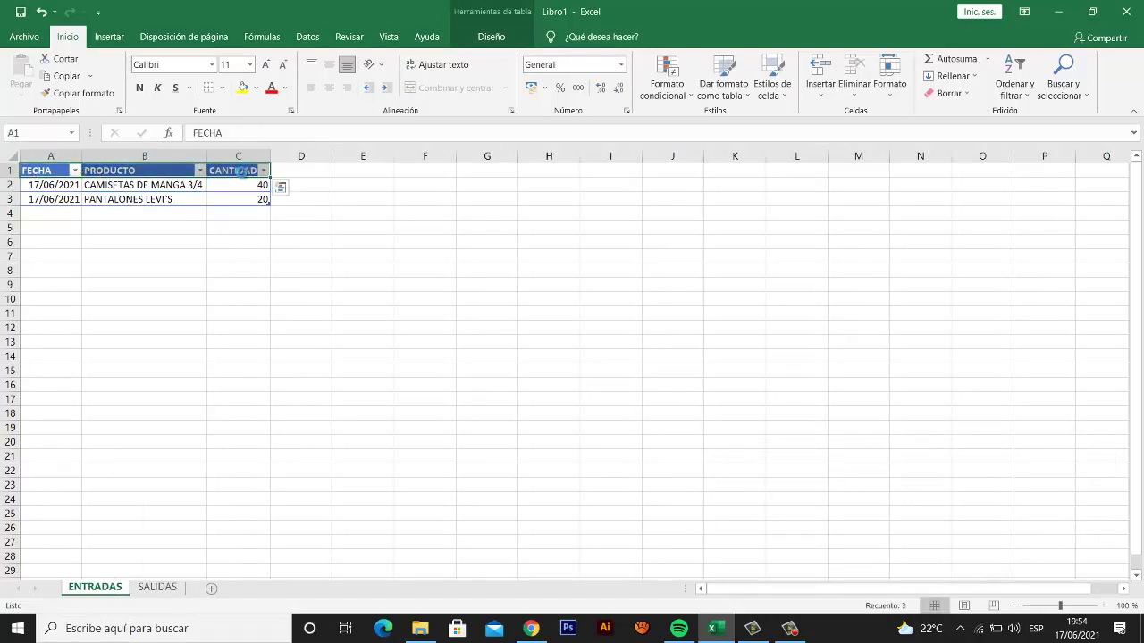
key(ctrl+c)
click(157, 586)
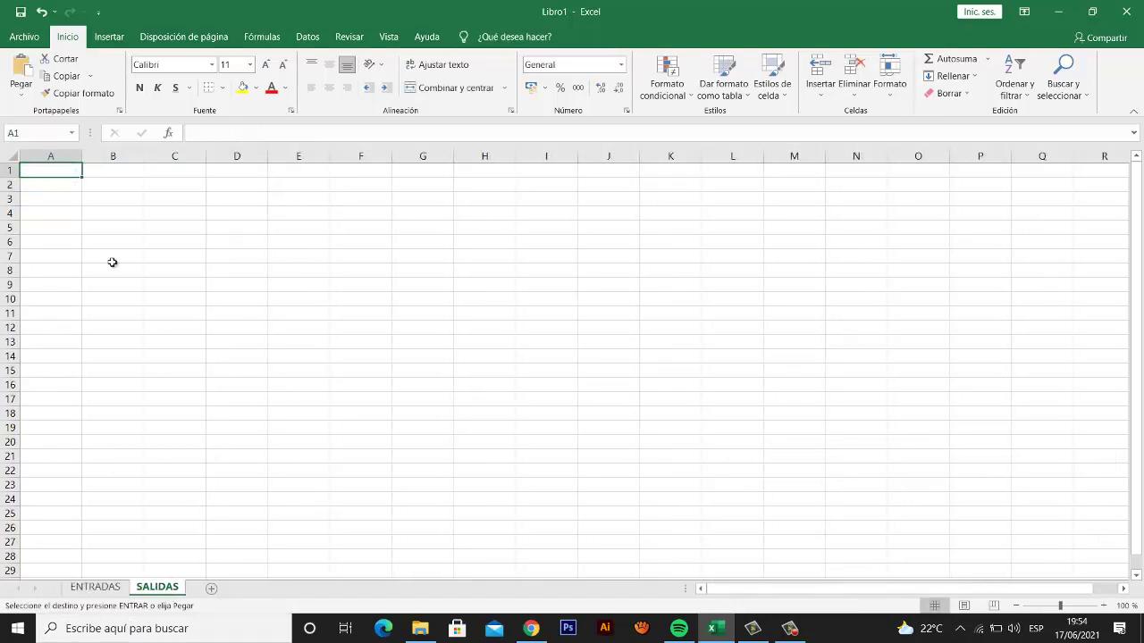
key(ctrl+v)
click(107, 212)
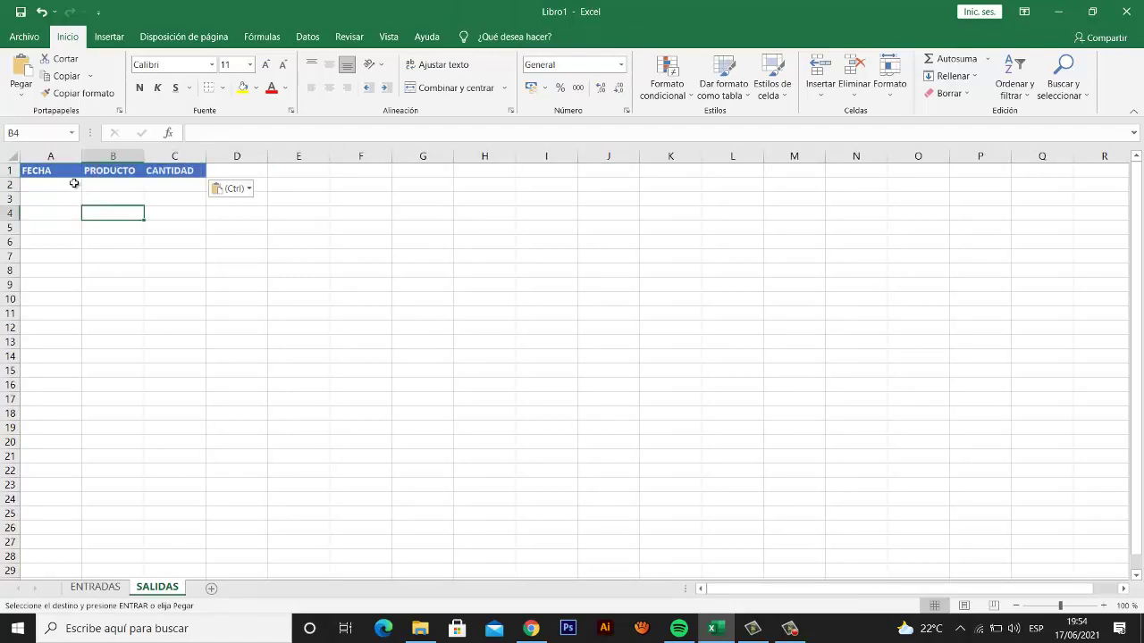
mouse_move(59, 170)
mouse_down()
mouse_move(169, 172)
mouse_move(179, 183)
mouse_up()
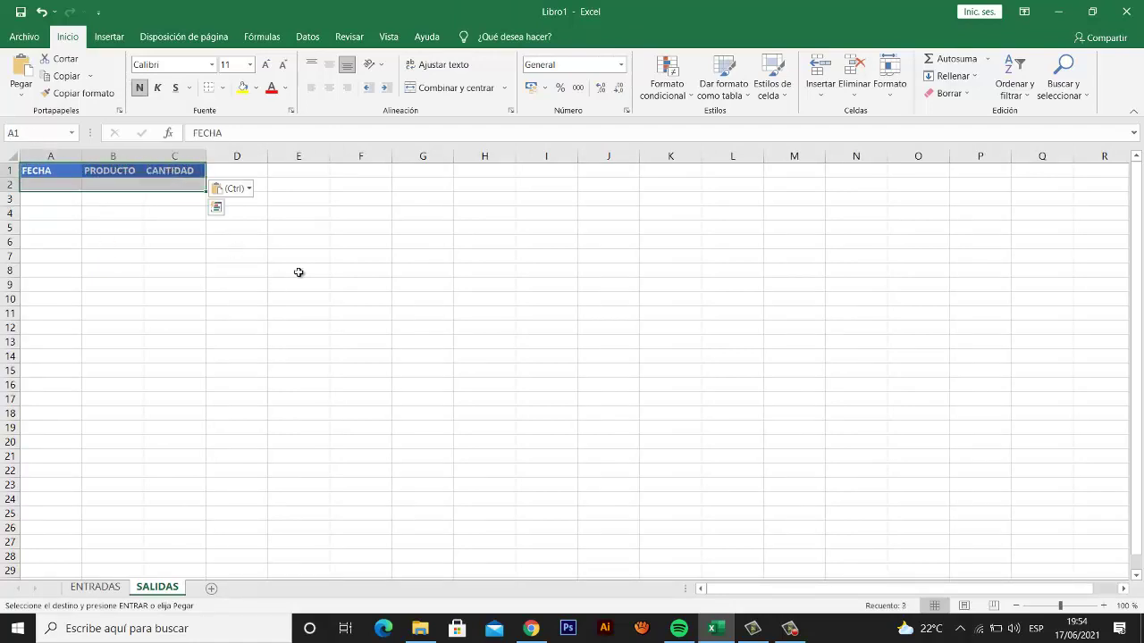
key(ctrl+t)
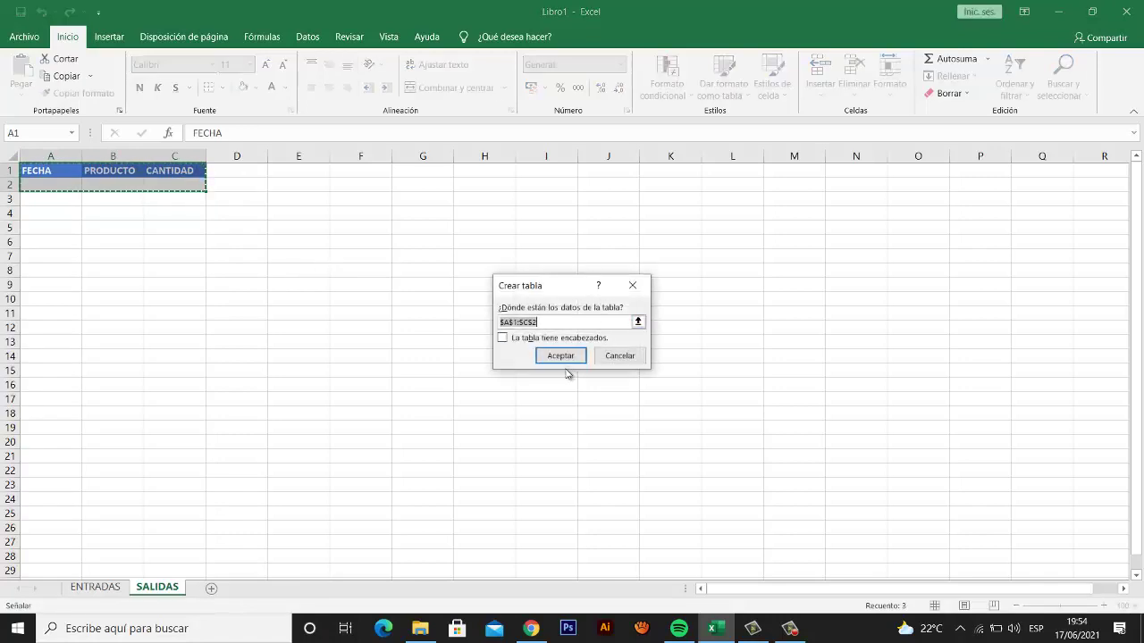
- Create the table with headers, apply a light blue table style and name it tbl_salidas
click(536, 341)
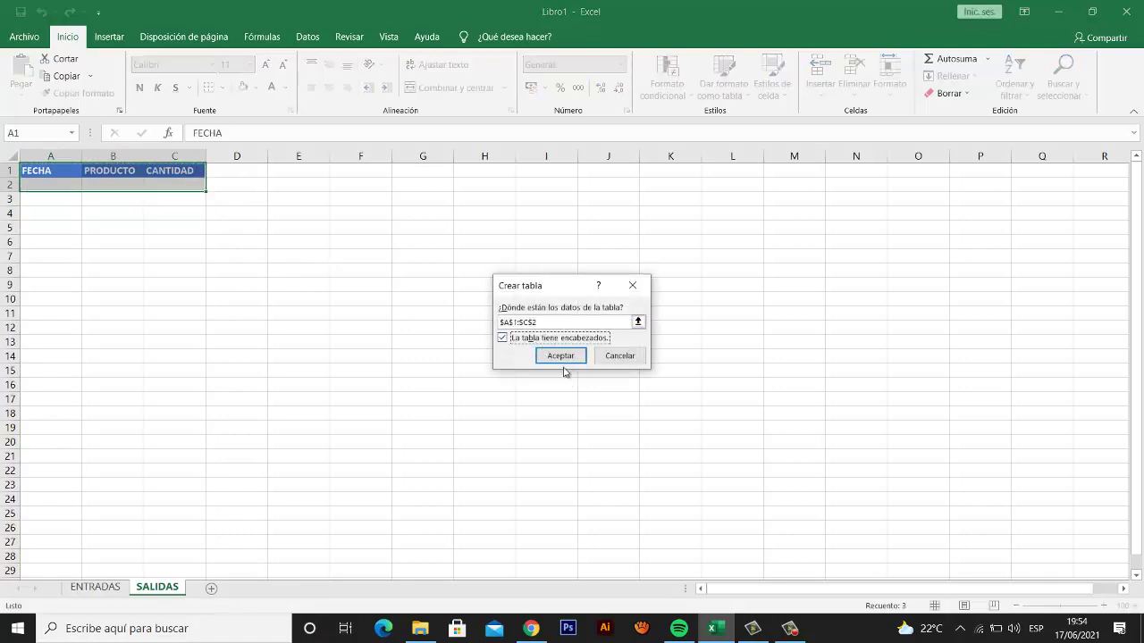
click(563, 358)
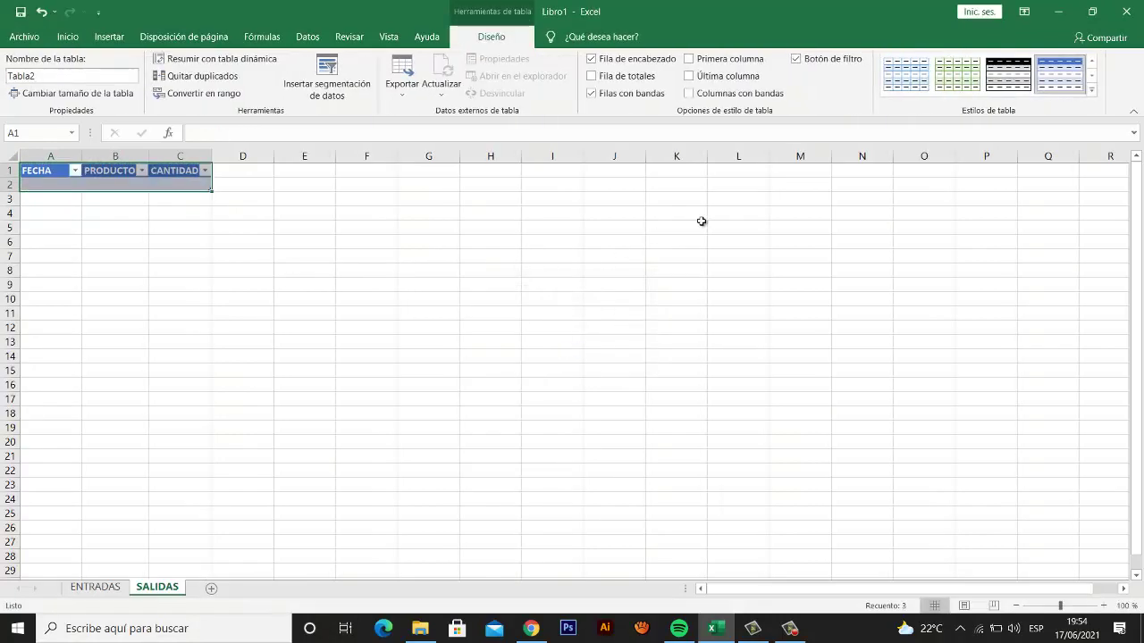
click(1092, 91)
click(896, 130)
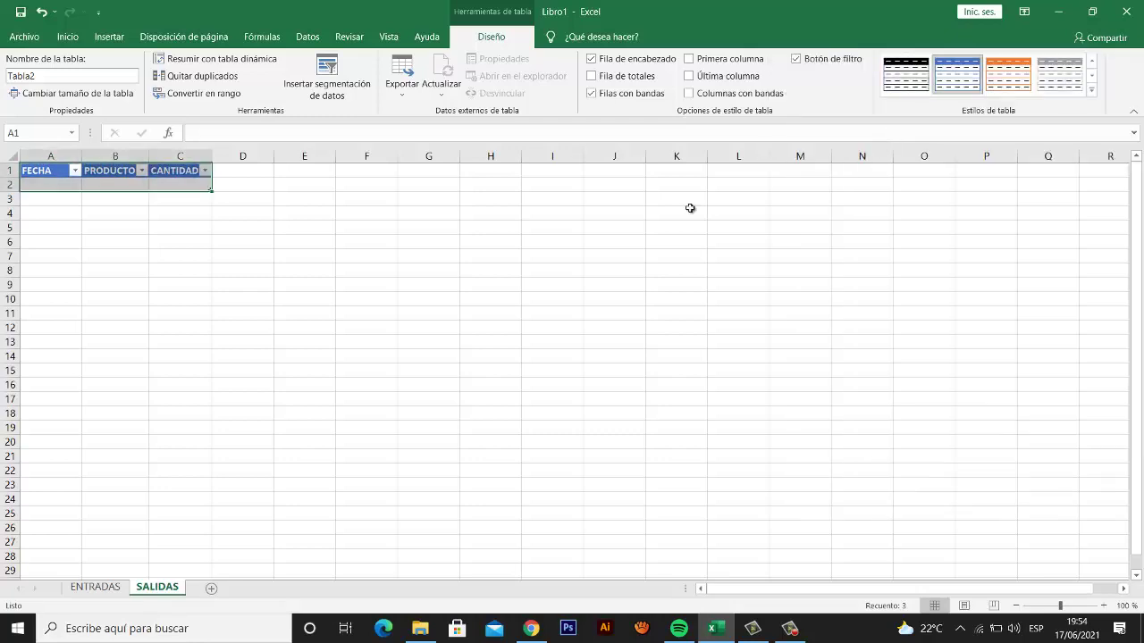
click(122, 185)
click(69, 75)
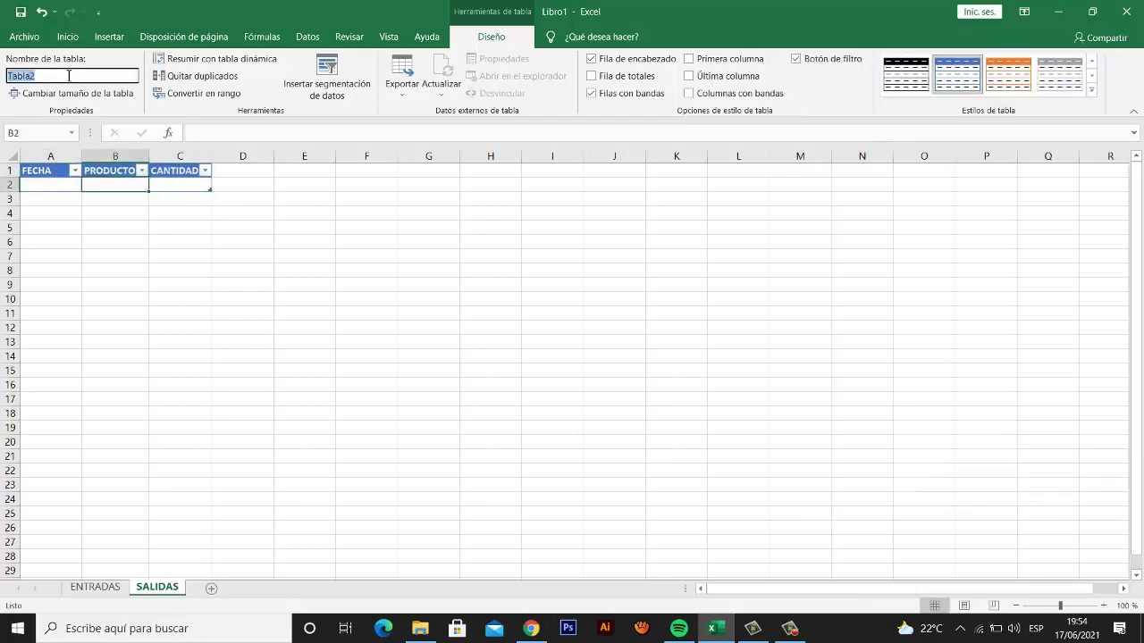
text(TBL)
key(Return)
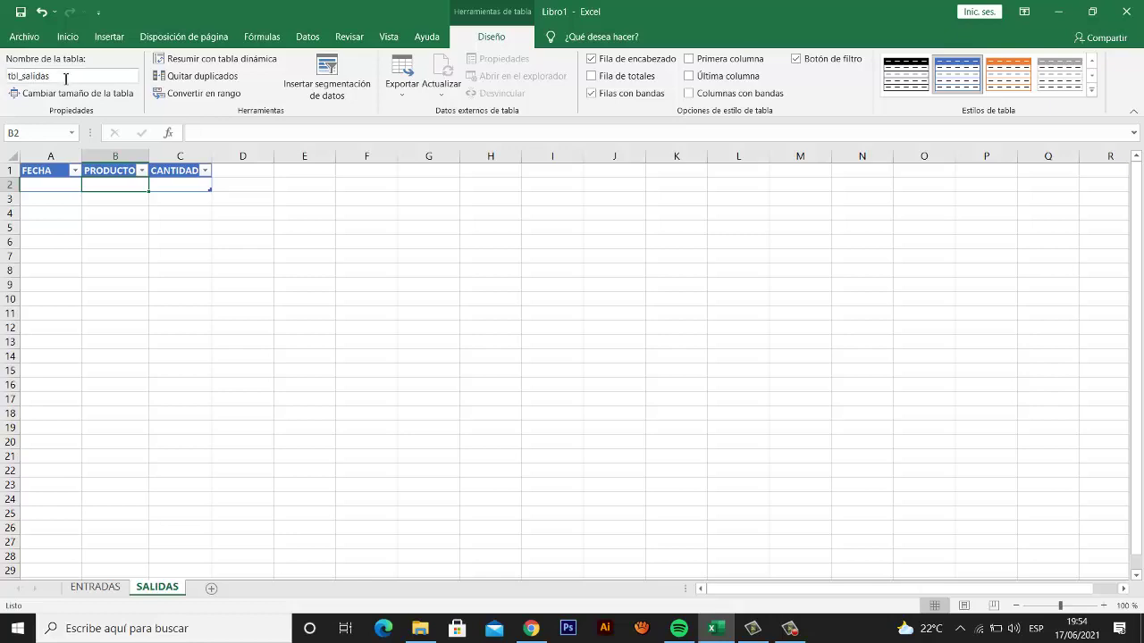
- Compare the empty SALIDAS table against ENTRADAS and check its header and first-row cells
click(64, 183)
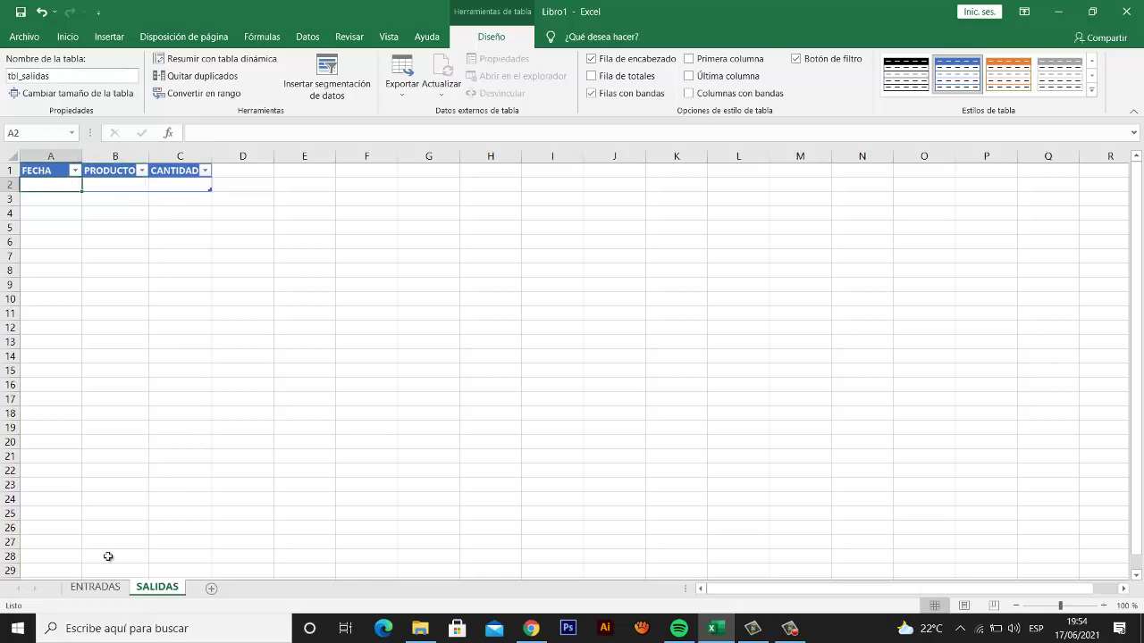
click(116, 591)
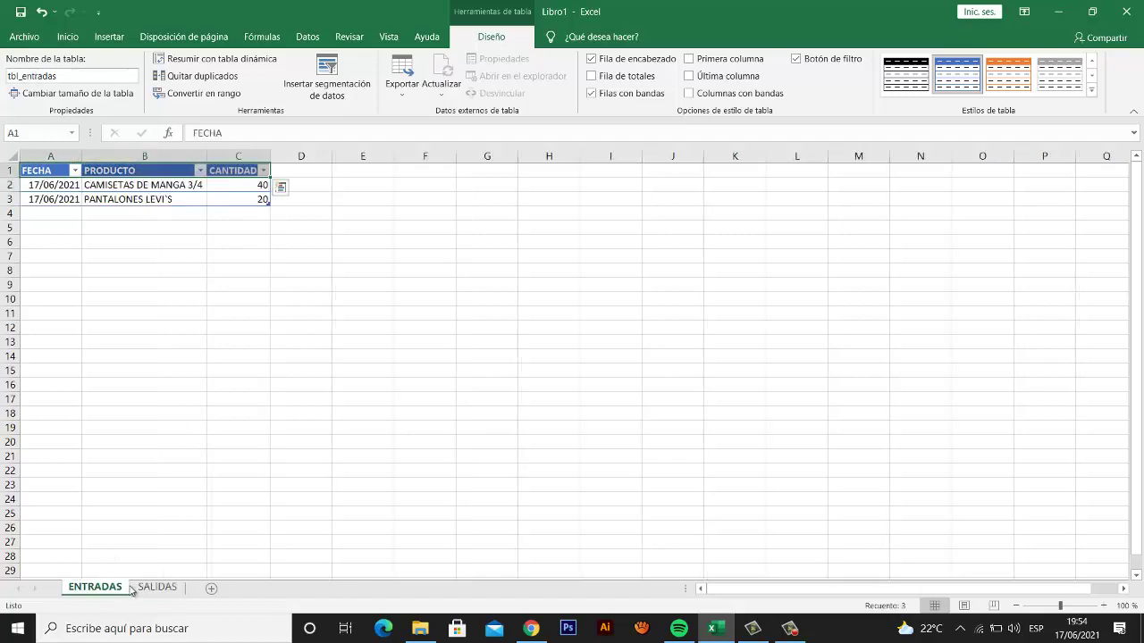
click(147, 589)
click(124, 591)
click(139, 591)
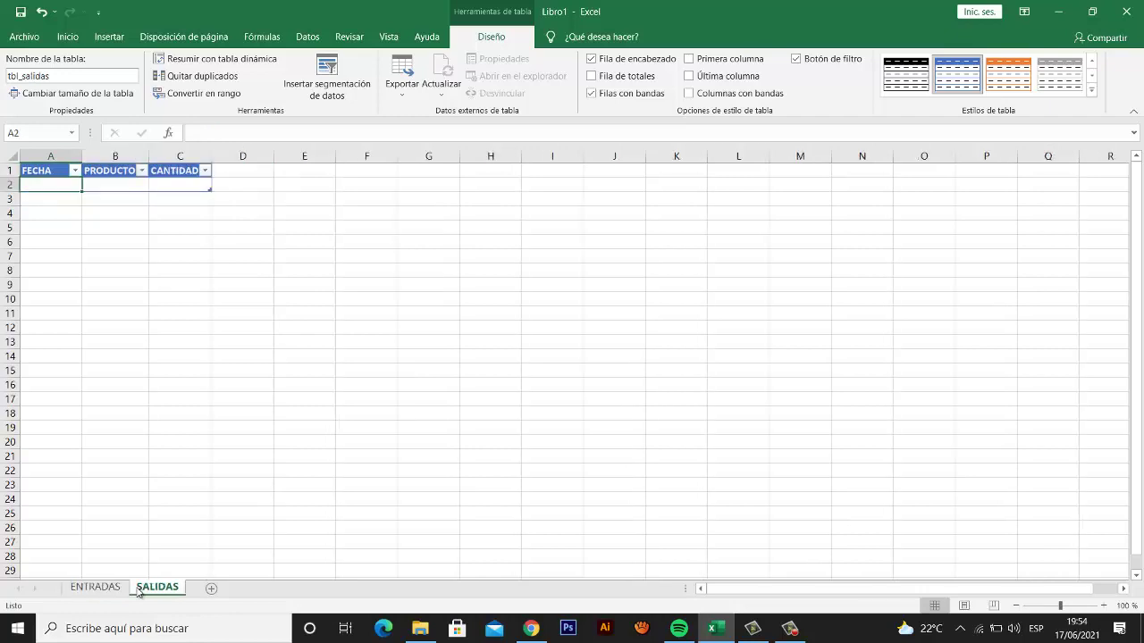
click(96, 588)
click(137, 192)
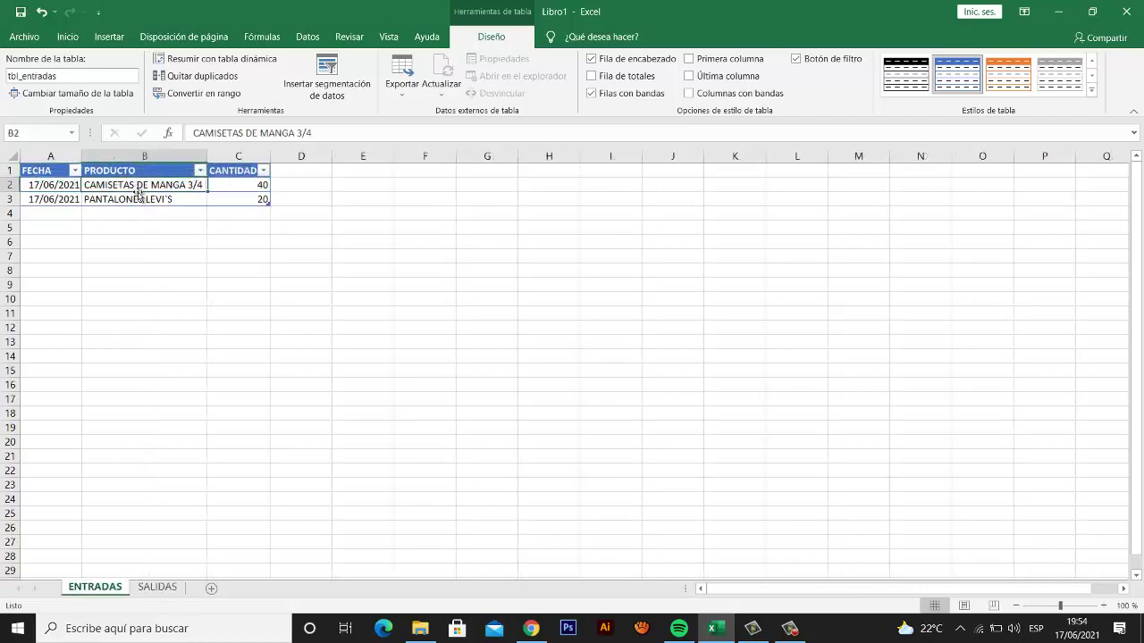
click(159, 587)
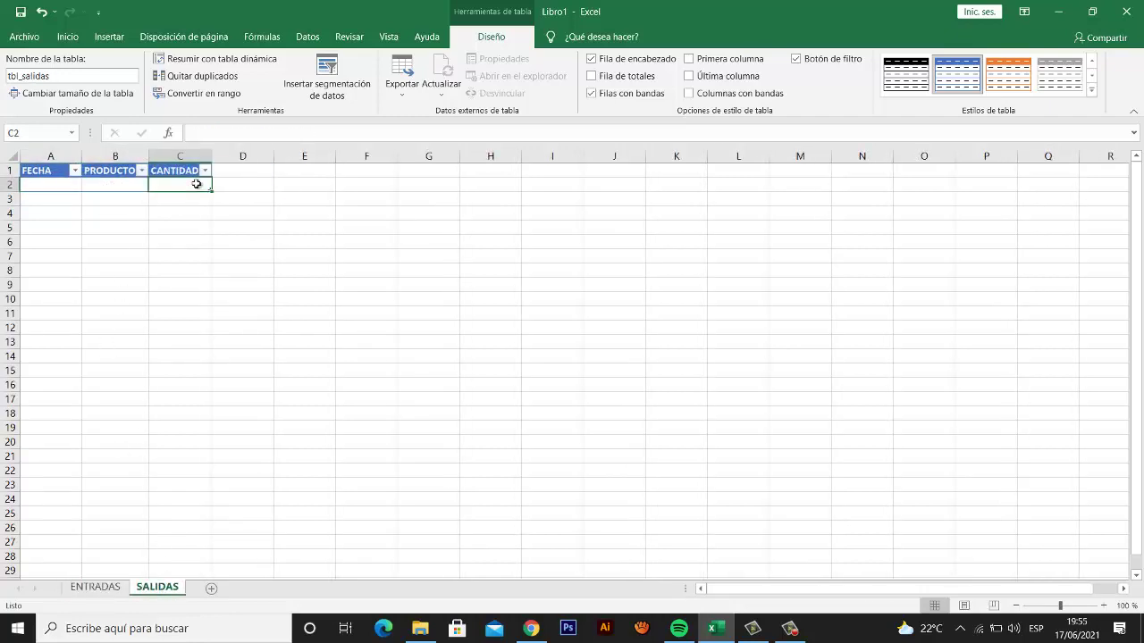
click(168, 174)
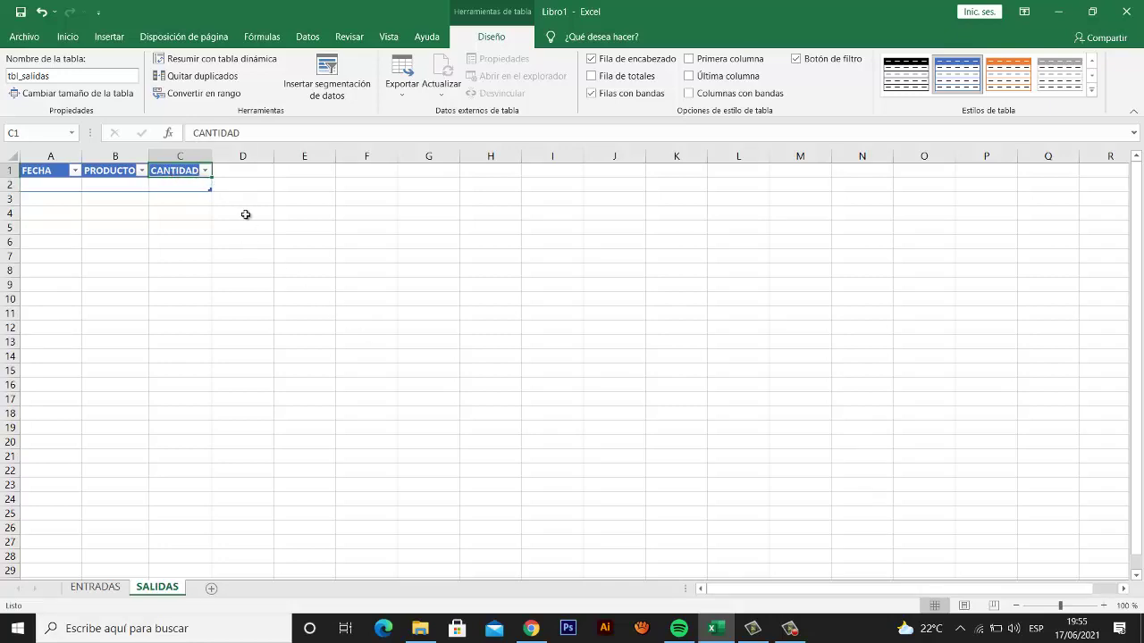
click(177, 189)
click(114, 171)
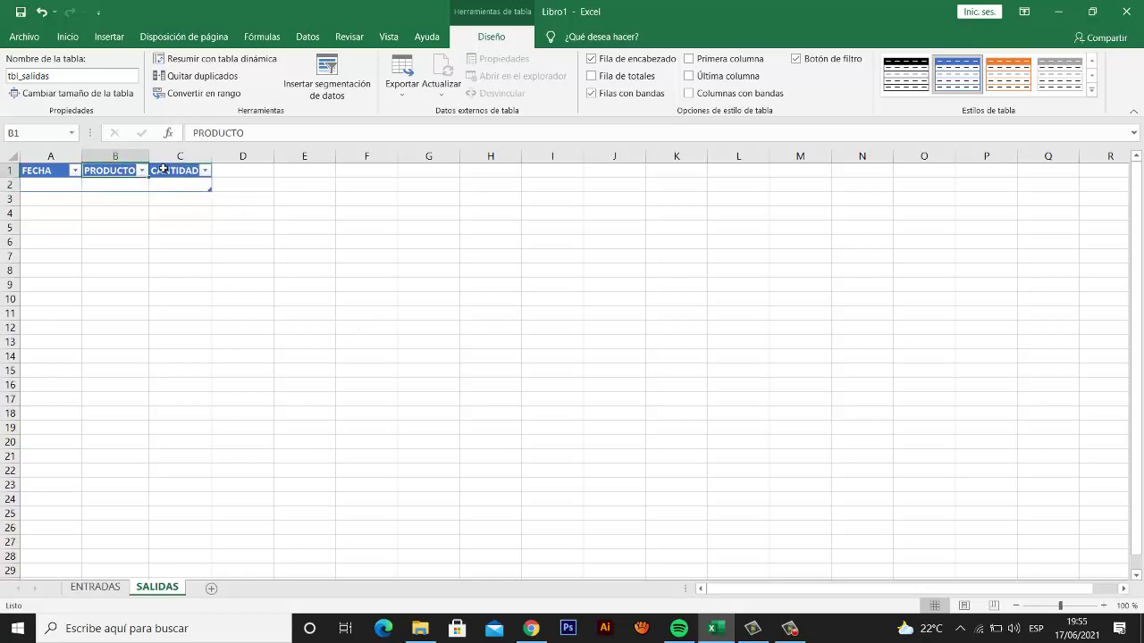
click(163, 170)
click(181, 187)
click(119, 186)
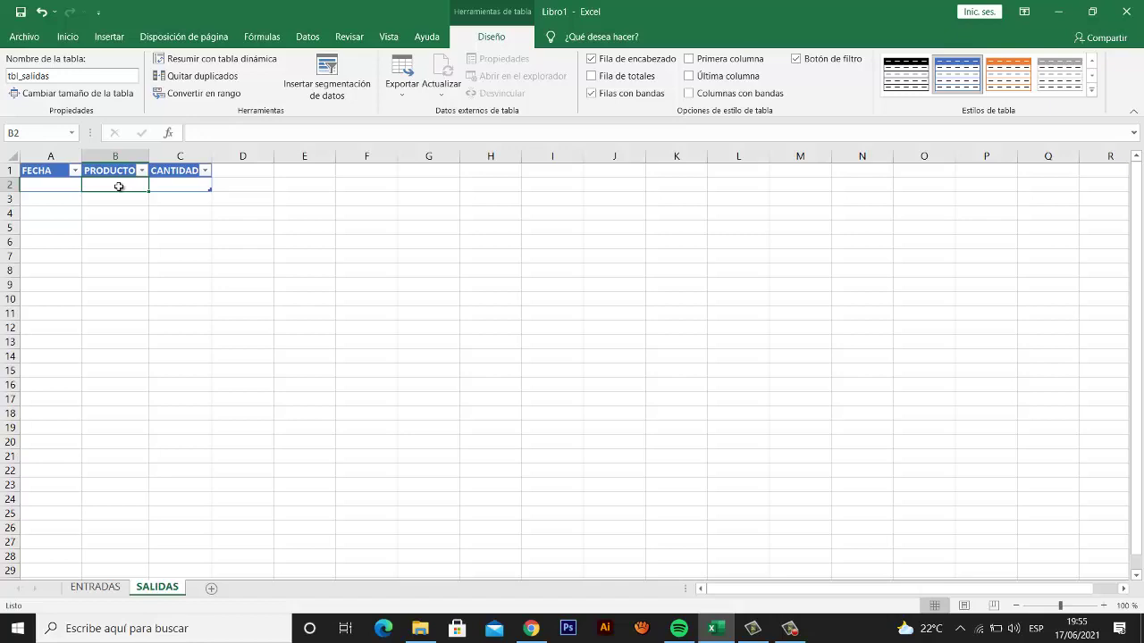
- Add a PRECIO VENTA header in D1, extending tbl_salidas by one column
click(178, 170)
key(Tab)
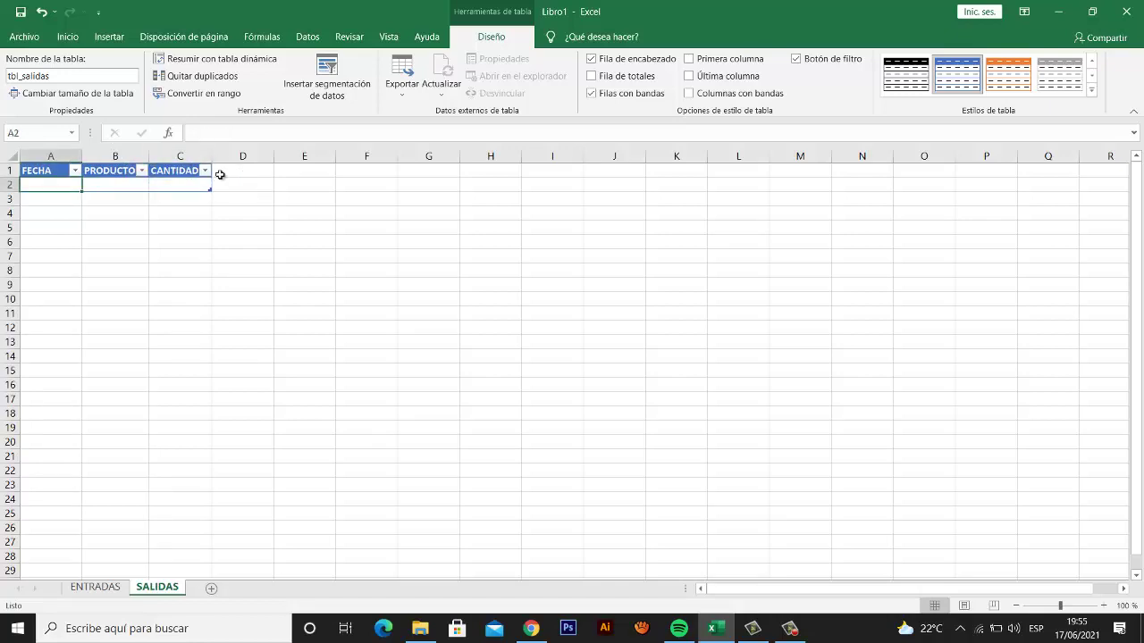
right_click(174, 171)
key(Escape)
click(242, 168)
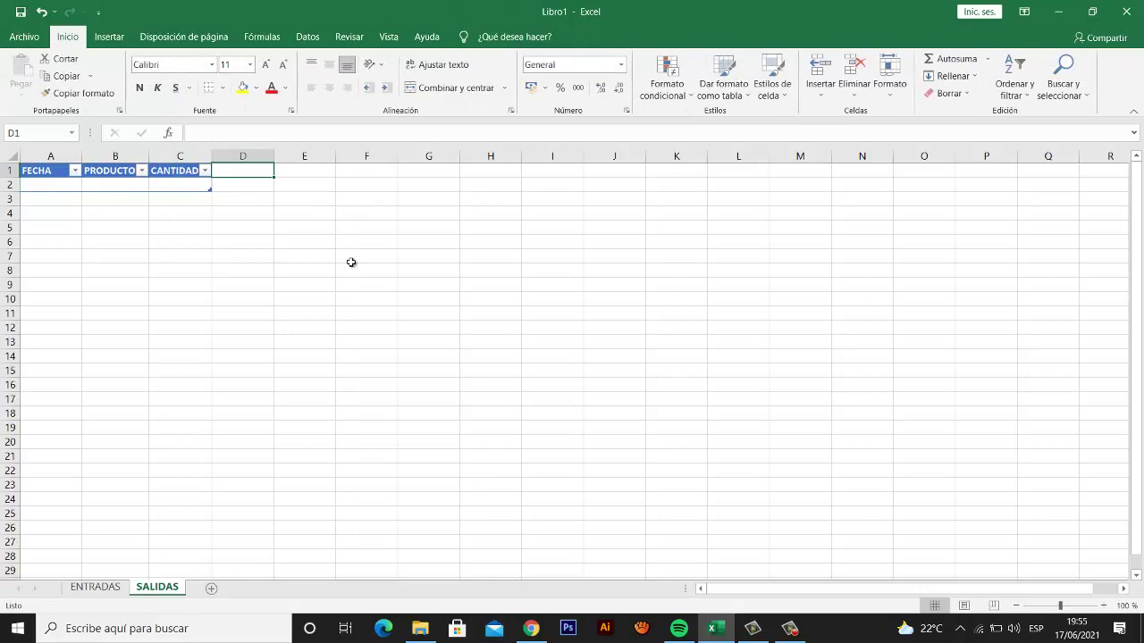
text(precio)
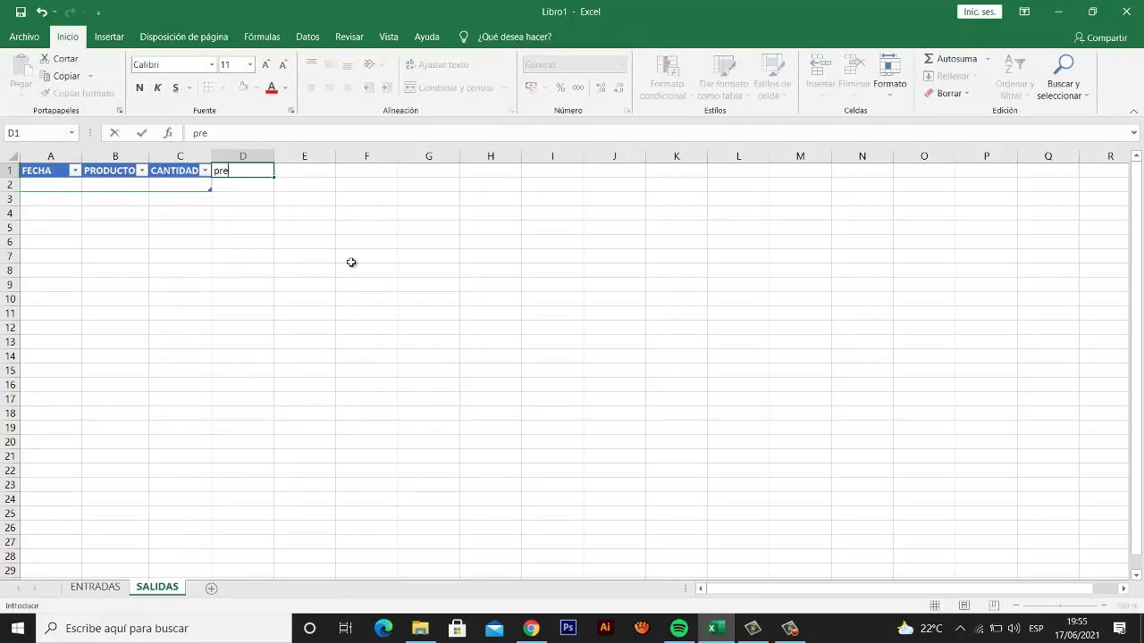
key(BackSpace)
key(BackSpace)
key(BackSpace)
text(PRECIO)
text(ENTA)
key(Tab)
click(51, 199)
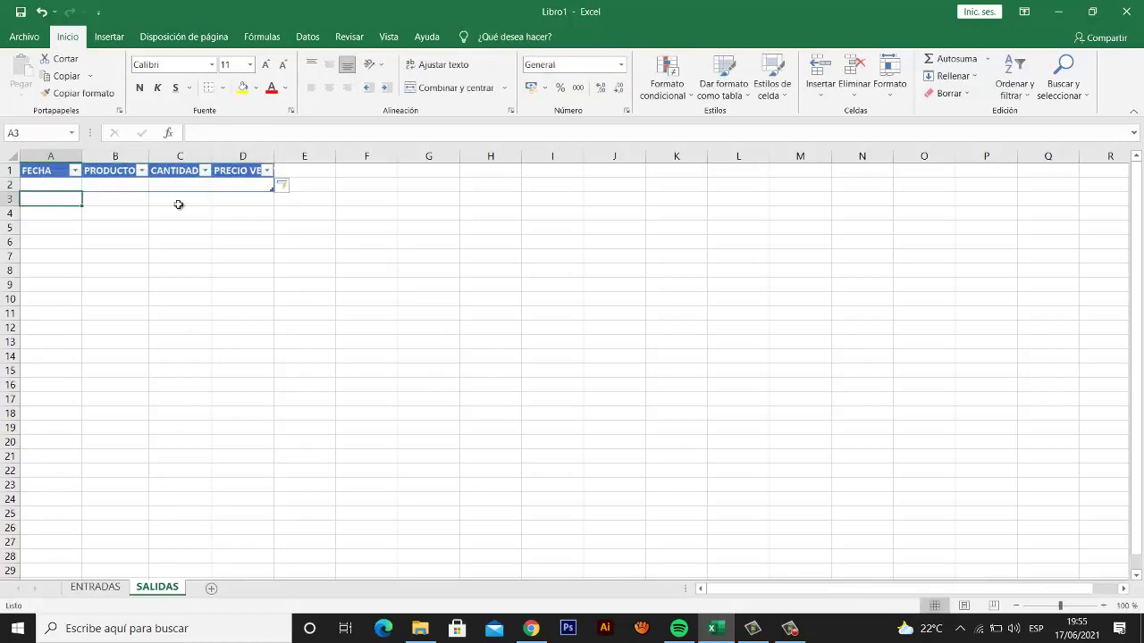
- Add a TOTAL header in E1 so the table spans A1 to E2
click(232, 174)
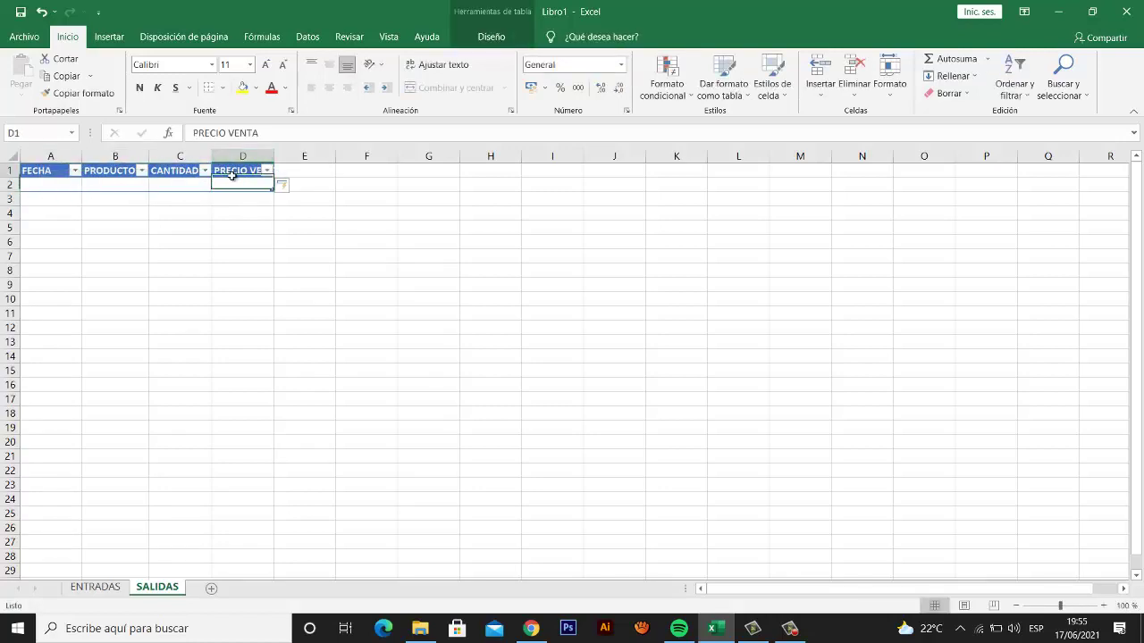
click(299, 170)
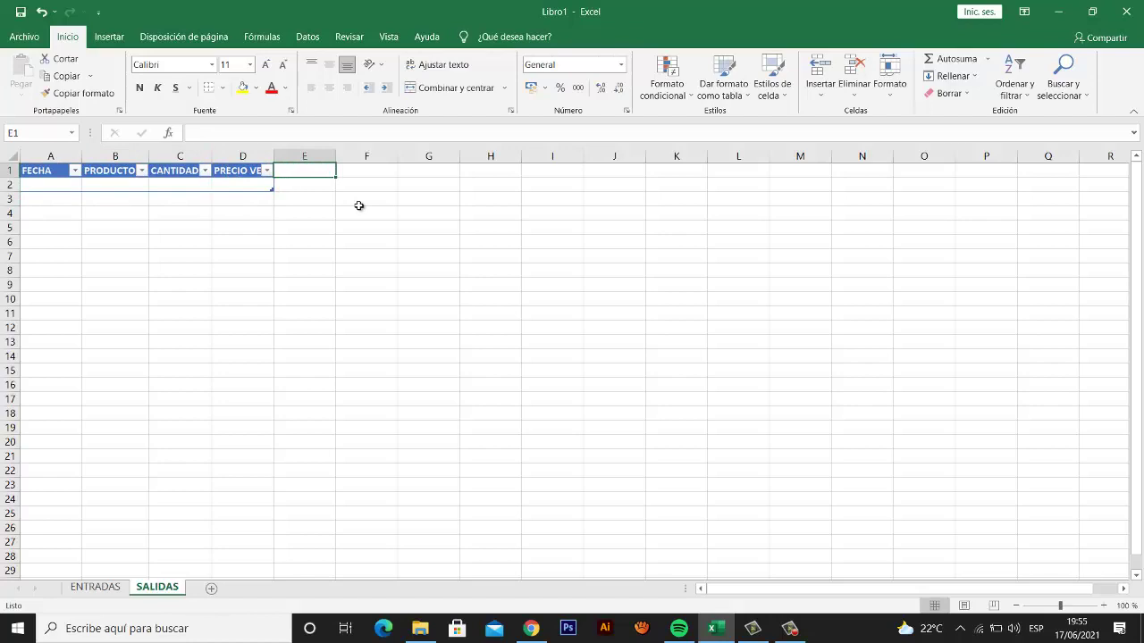
text(TOTAL)
key(Tab)
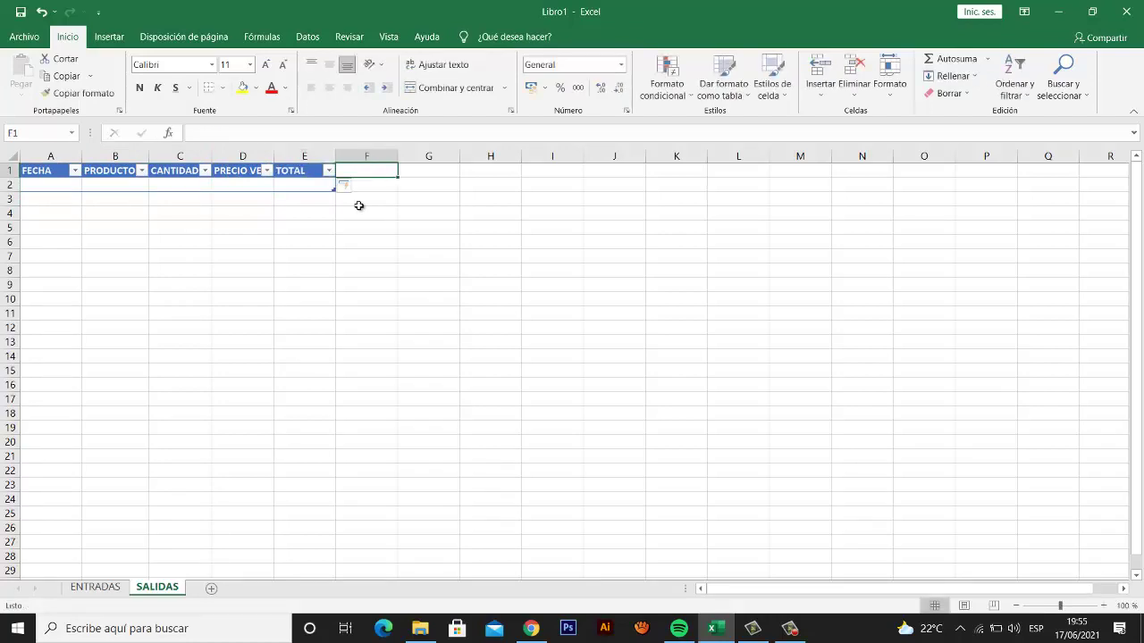
key(Return)
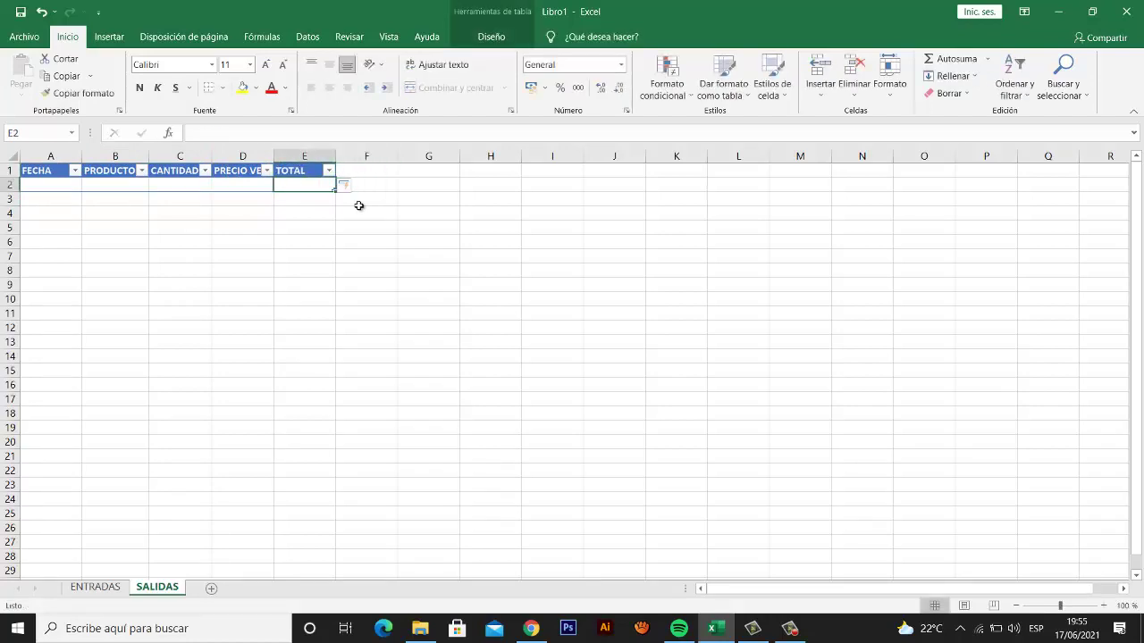
- Enter 17/06/2021, CAMISETA DE MANGA 3/4, quantity 5 and price 200 in the first SALIDAS row
key(Left)
key(Left)
key(Left)
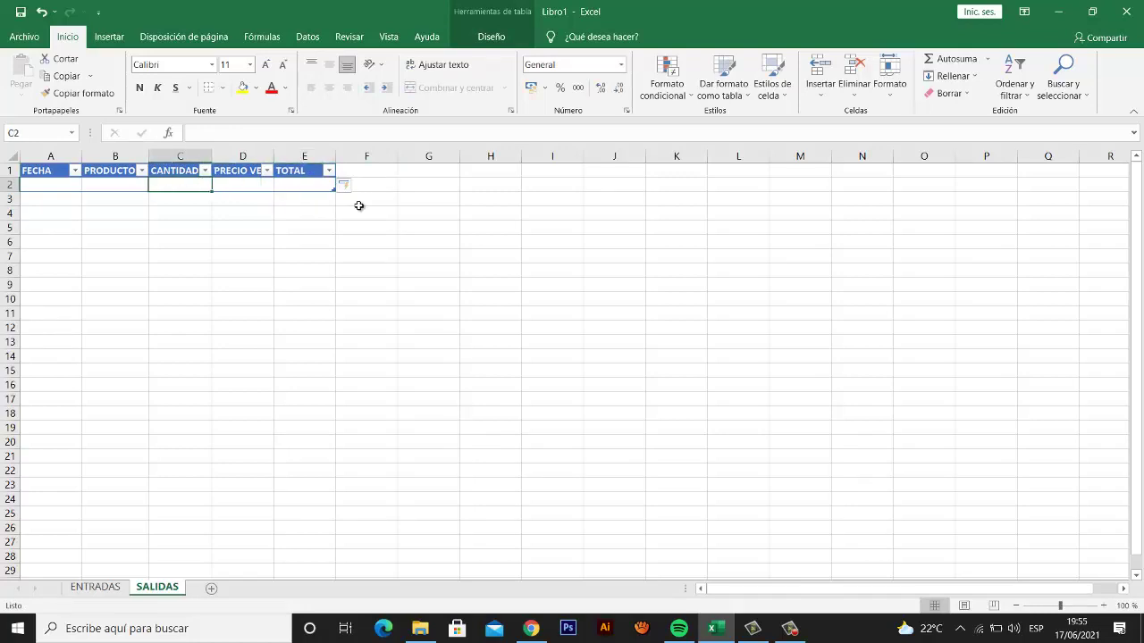
key(Right)
key(Right)
key(Right)
key(Left)
key(Left)
key(Left)
key(Left)
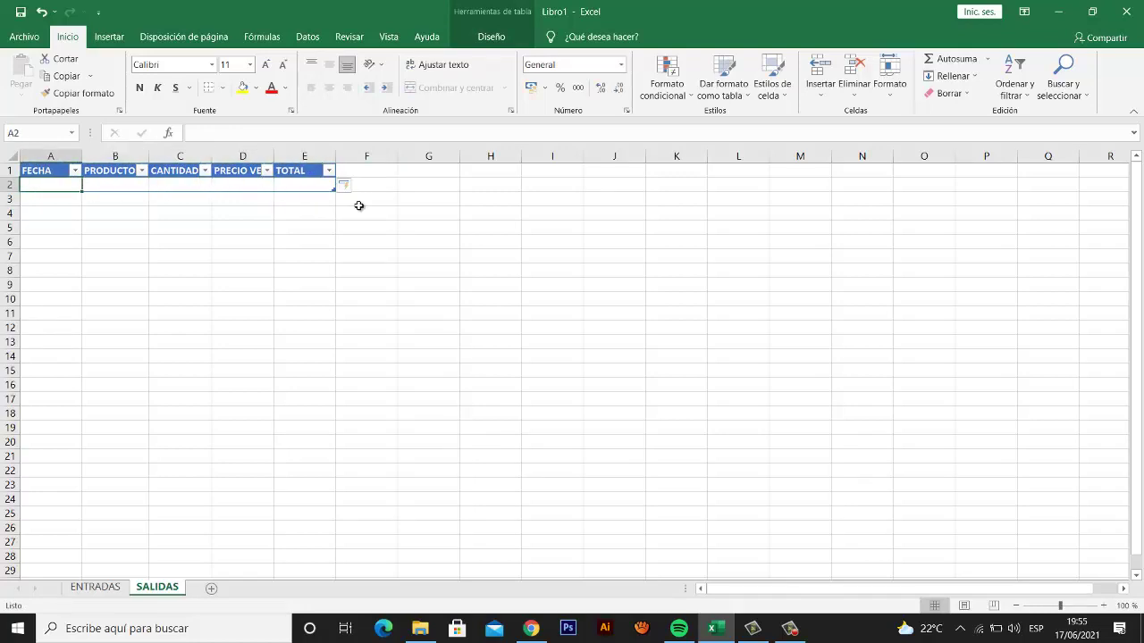
text(17-06)
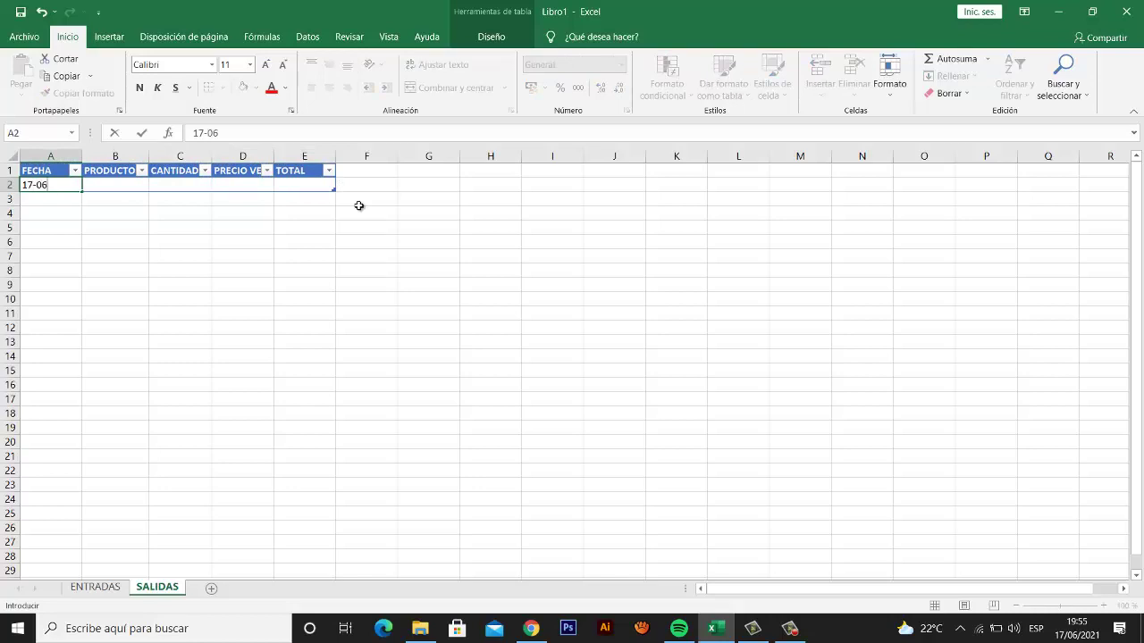
text(021)
key(Tab)
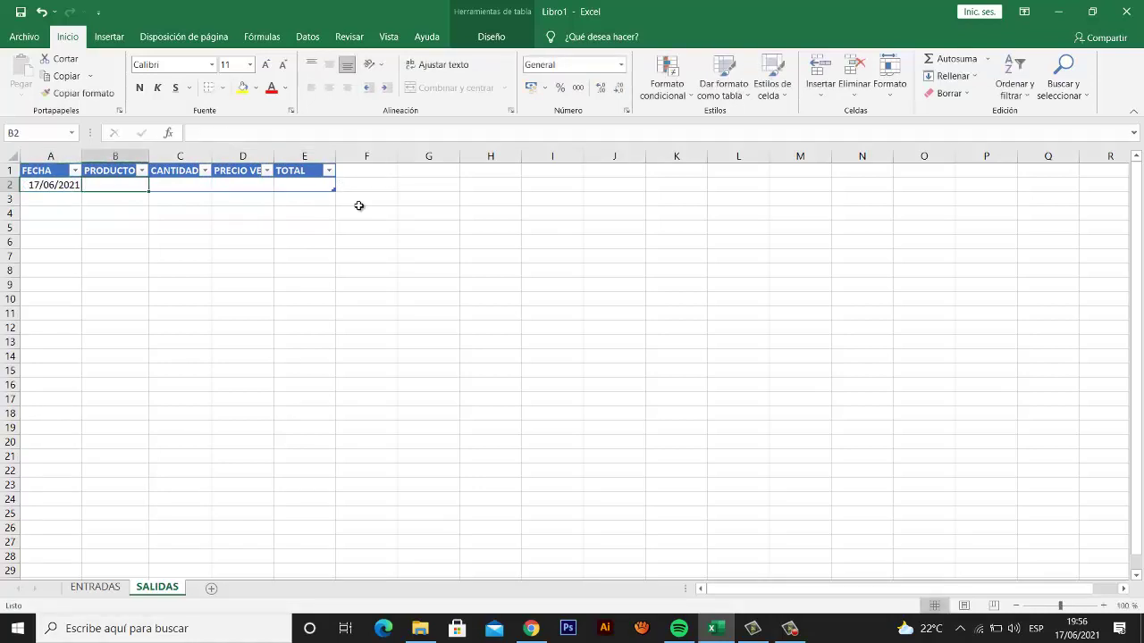
text(CAMISE)
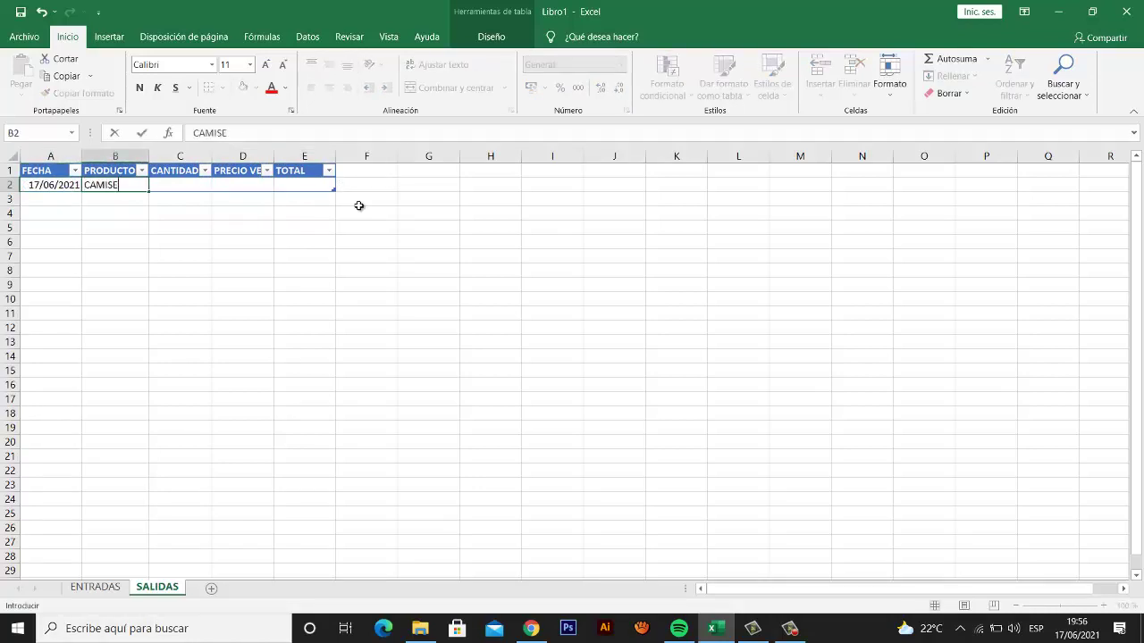
text(TA DE MAN)
text(GA 3/4)
key(Tab)
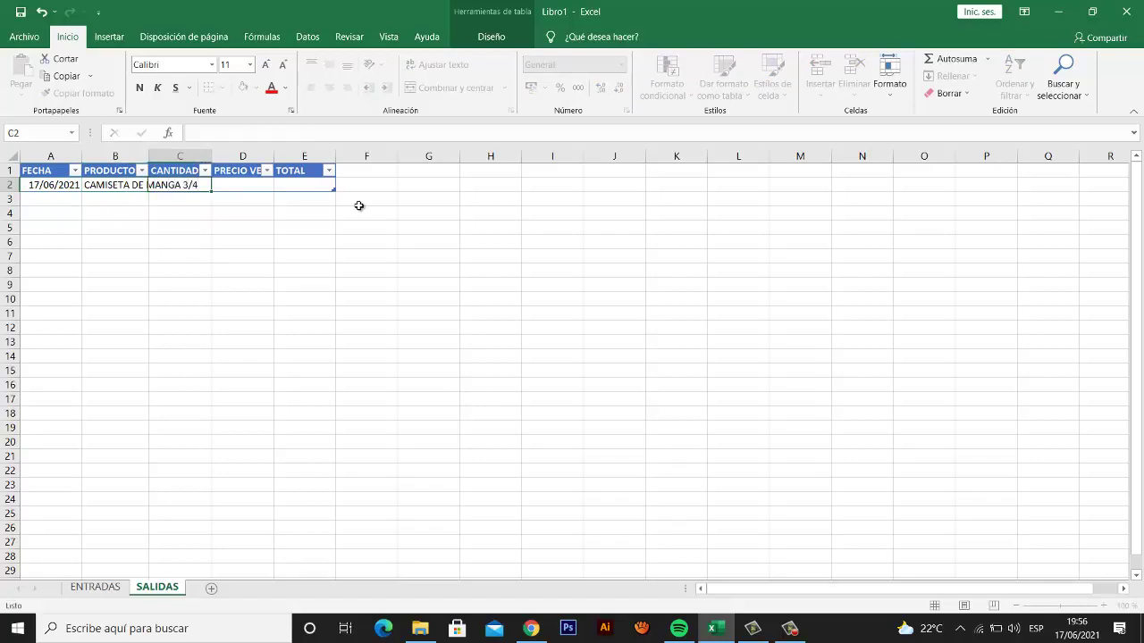
key(Tab)
key(Left)
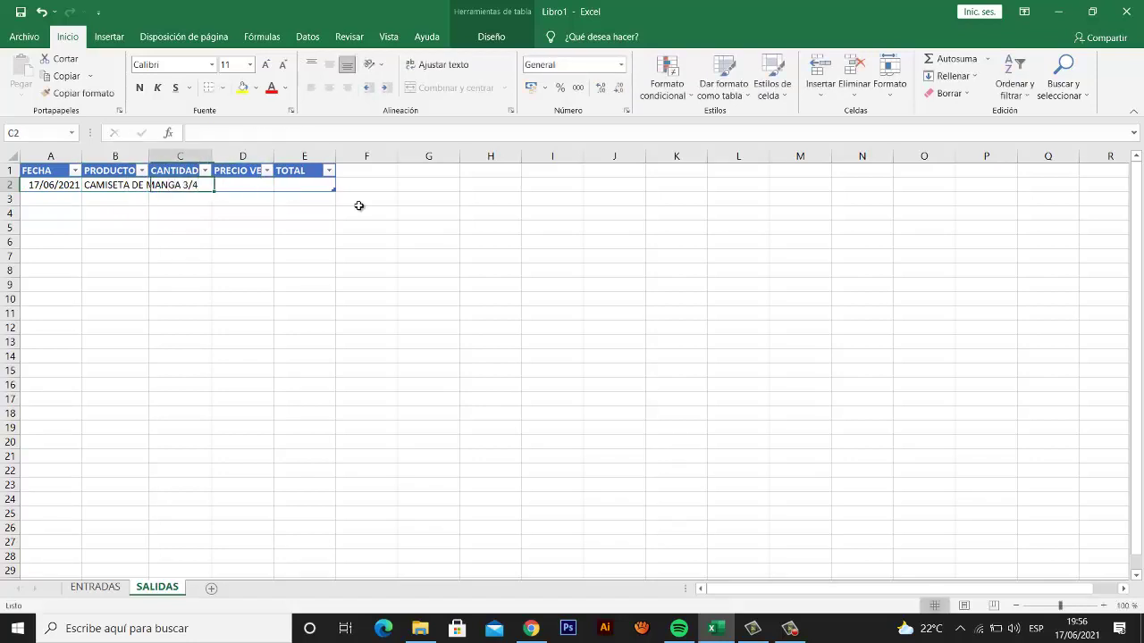
text(5)
key(Tab)
text(200)
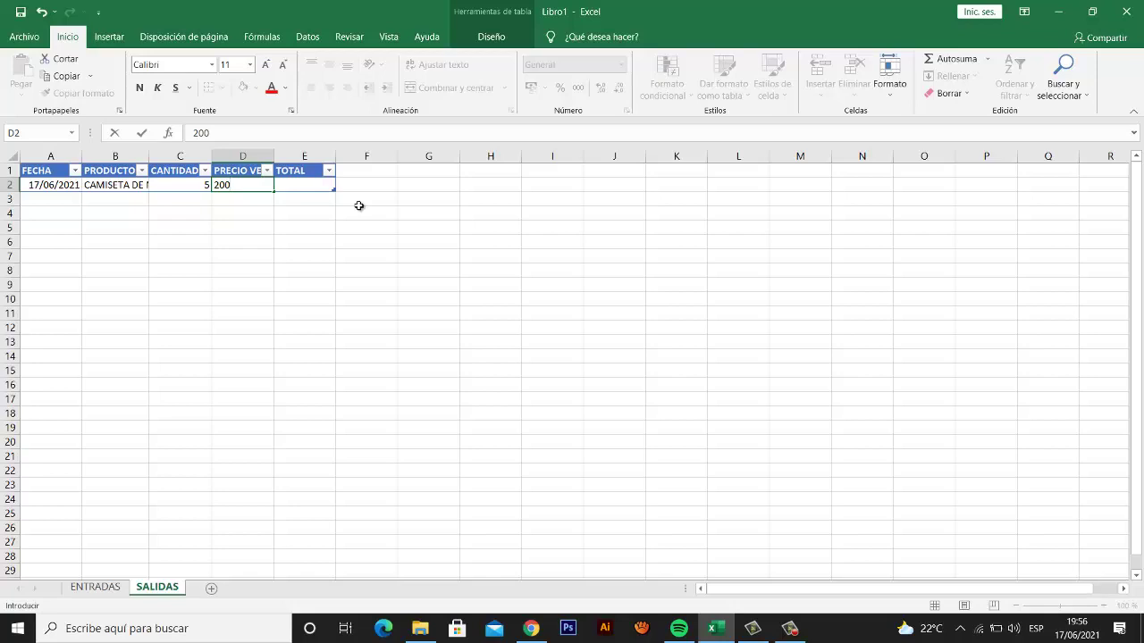
key(Tab)
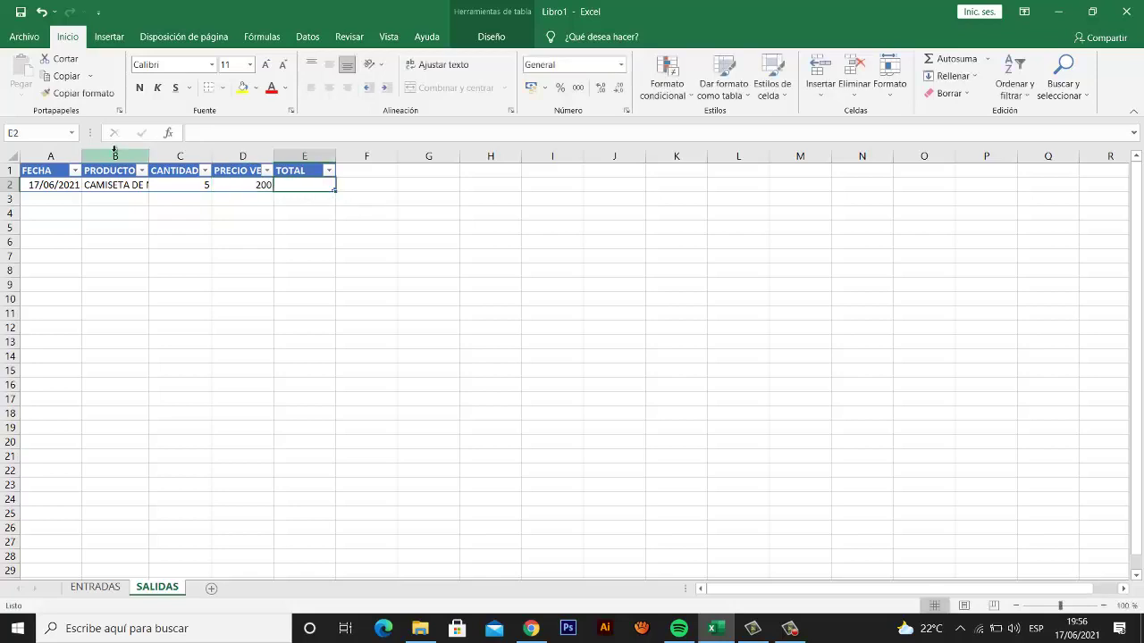
- Auto-fit column B (PRODUCTO) and column D (PRECIO VENTA) to their contents
click(178, 156)
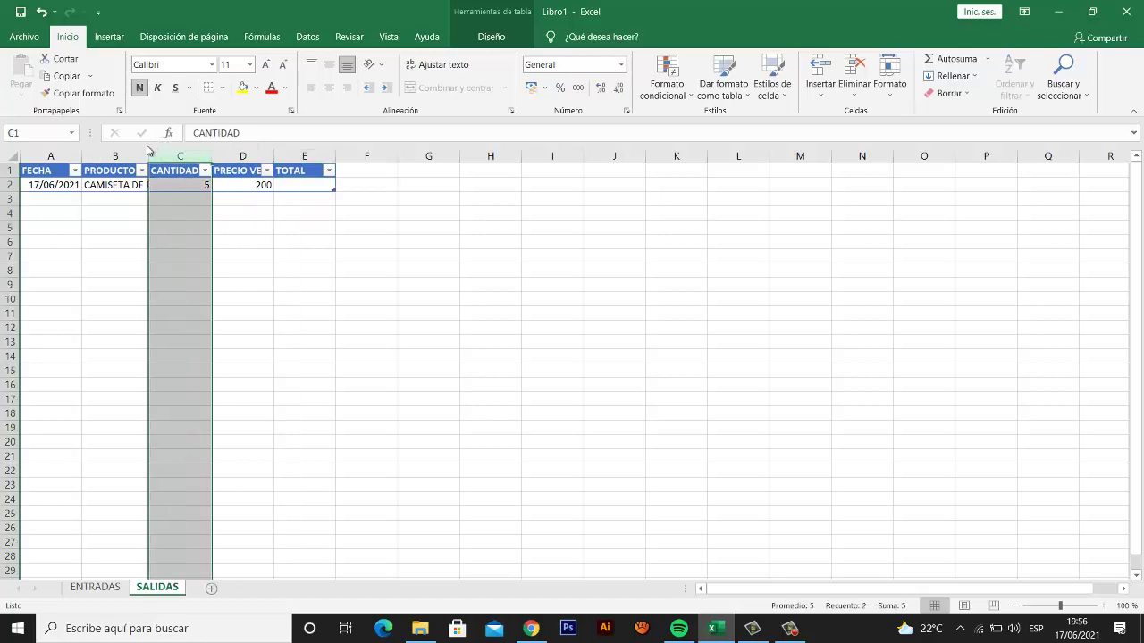
click(146, 154)
double_click(149, 156)
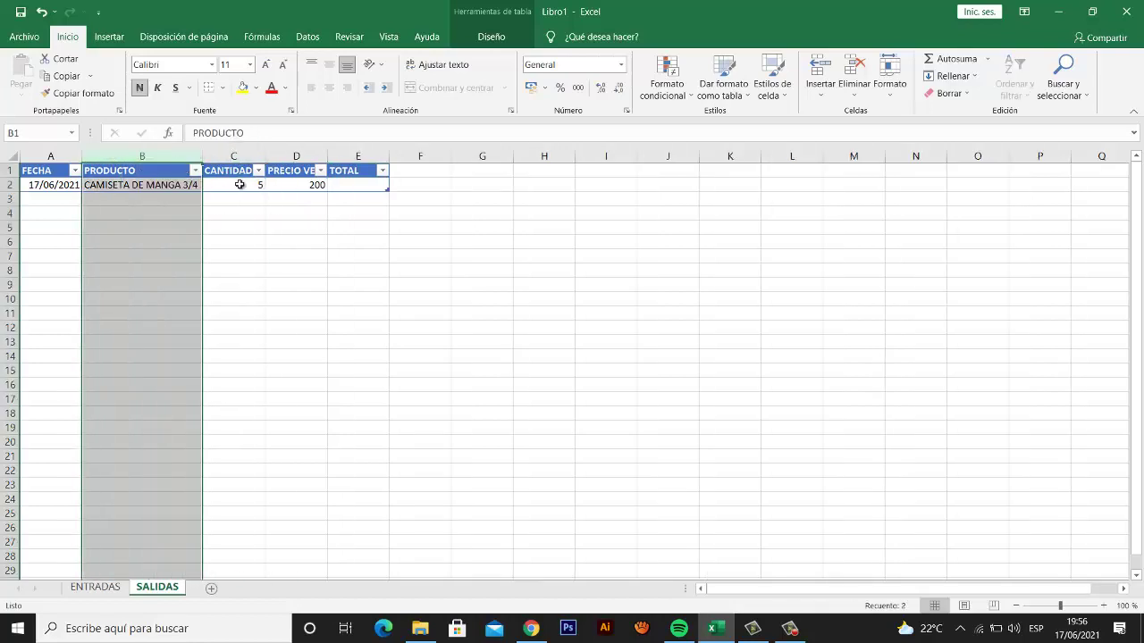
click(281, 211)
click(330, 155)
double_click(330, 154)
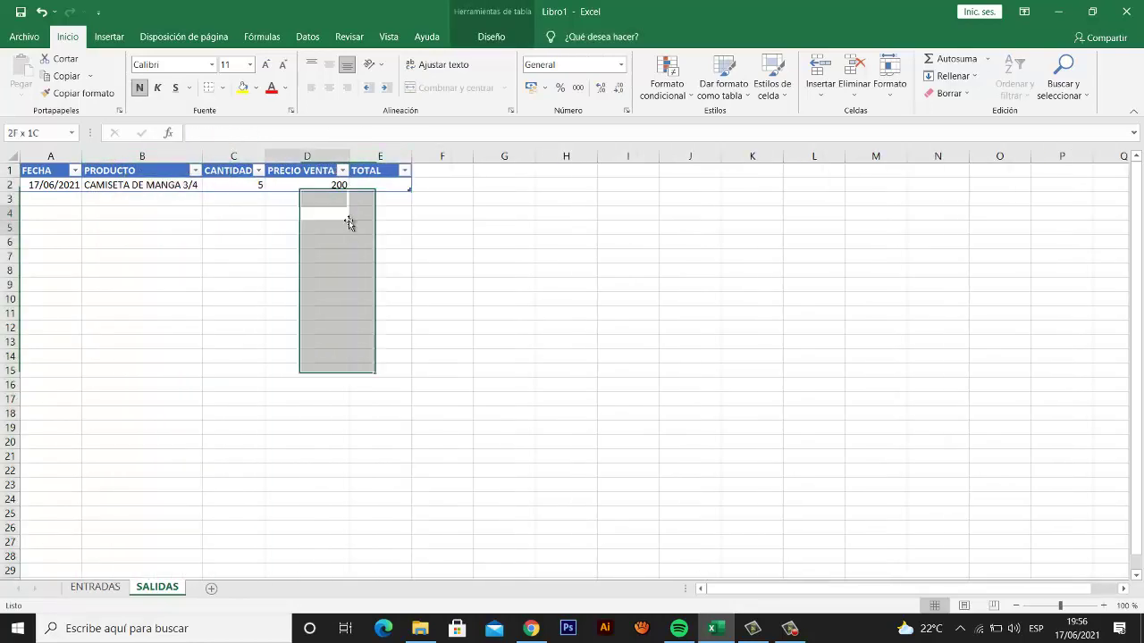
click(379, 185)
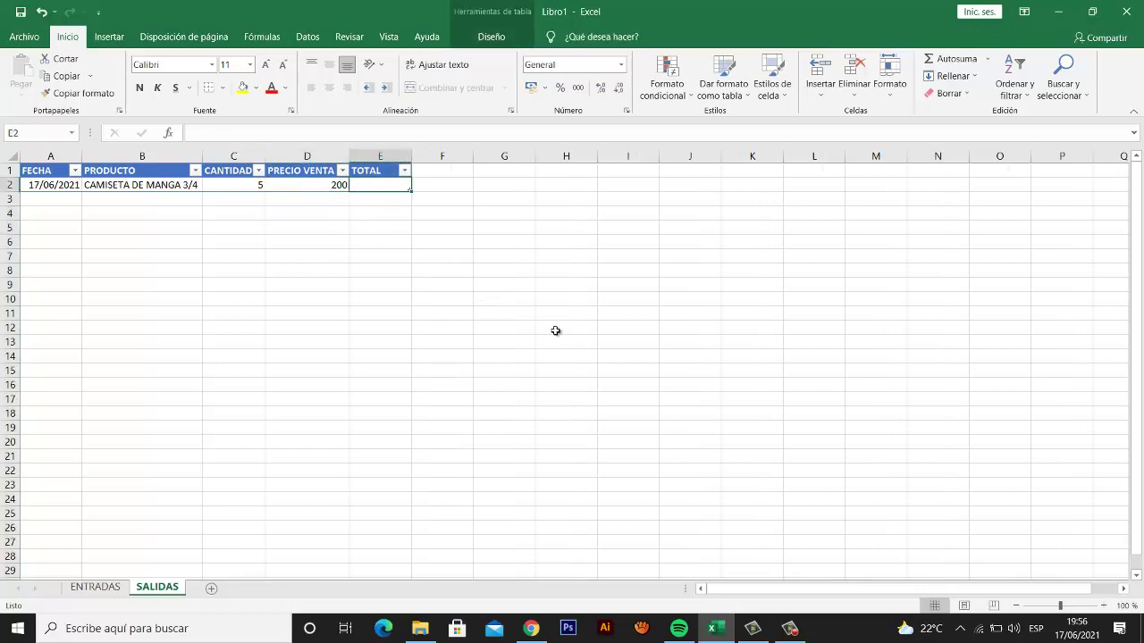
text(=)
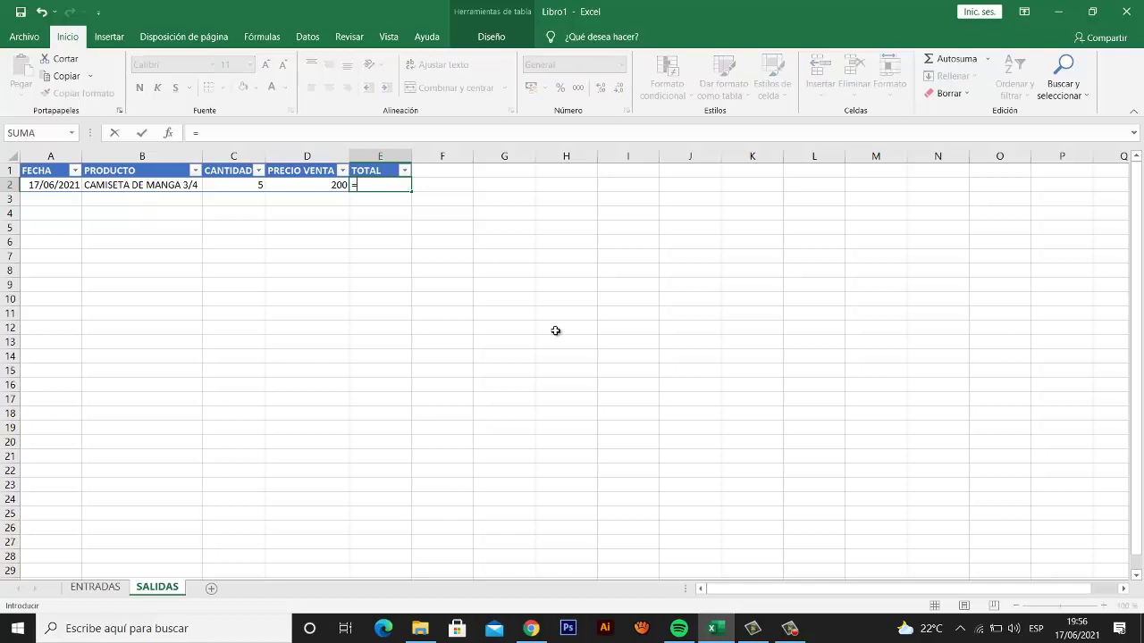
key(Left)
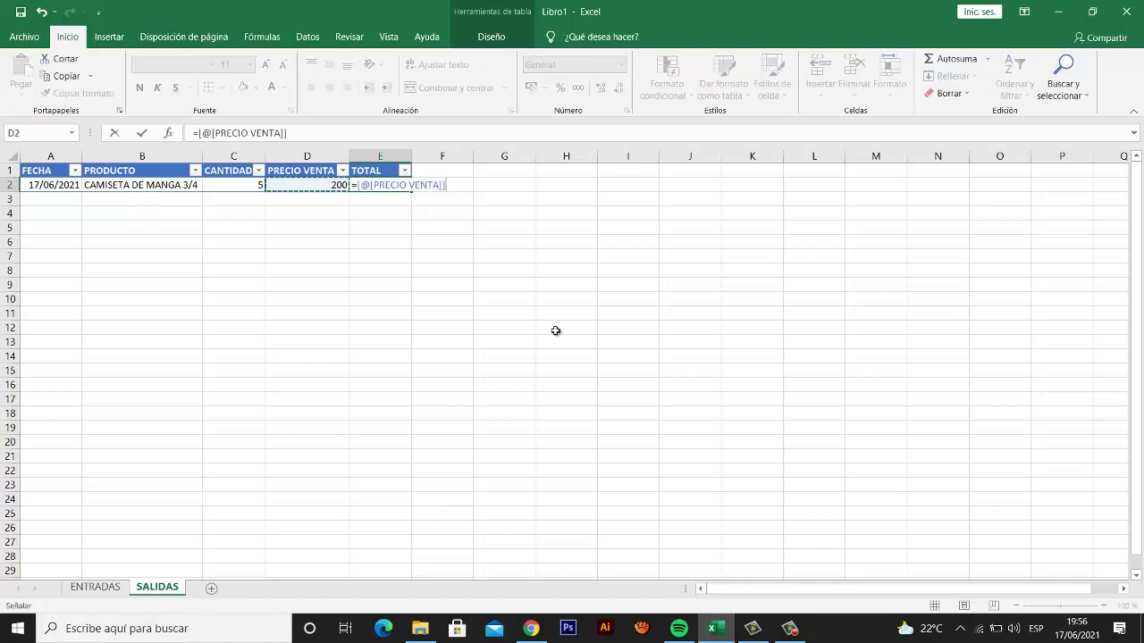
text(*)
key(Left)
key(Left)
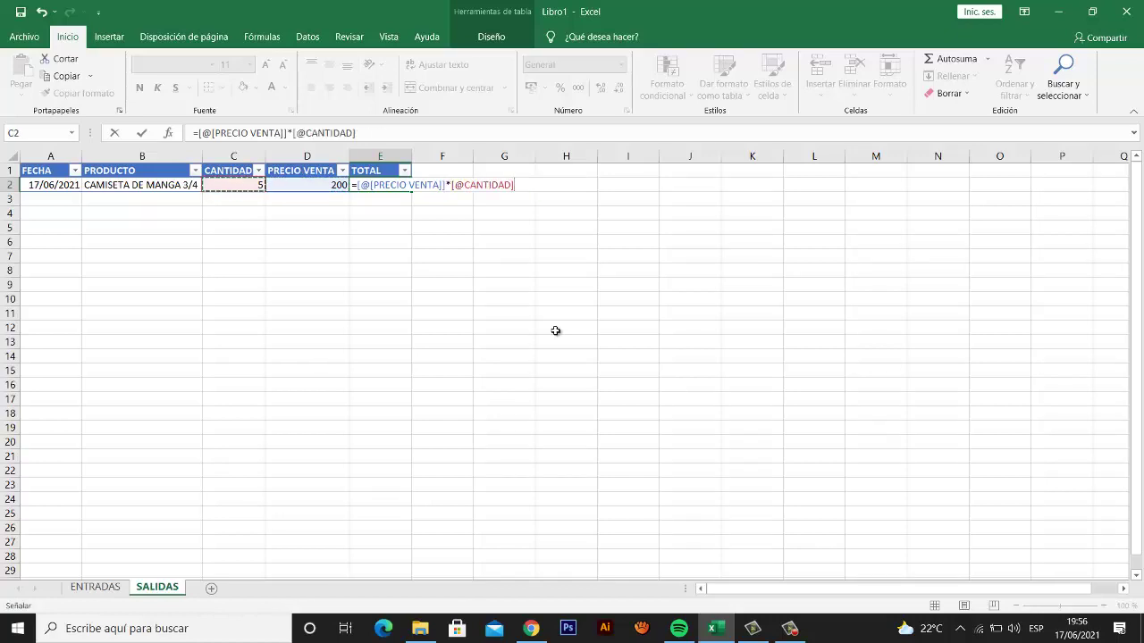
key(Return)
key(Up)
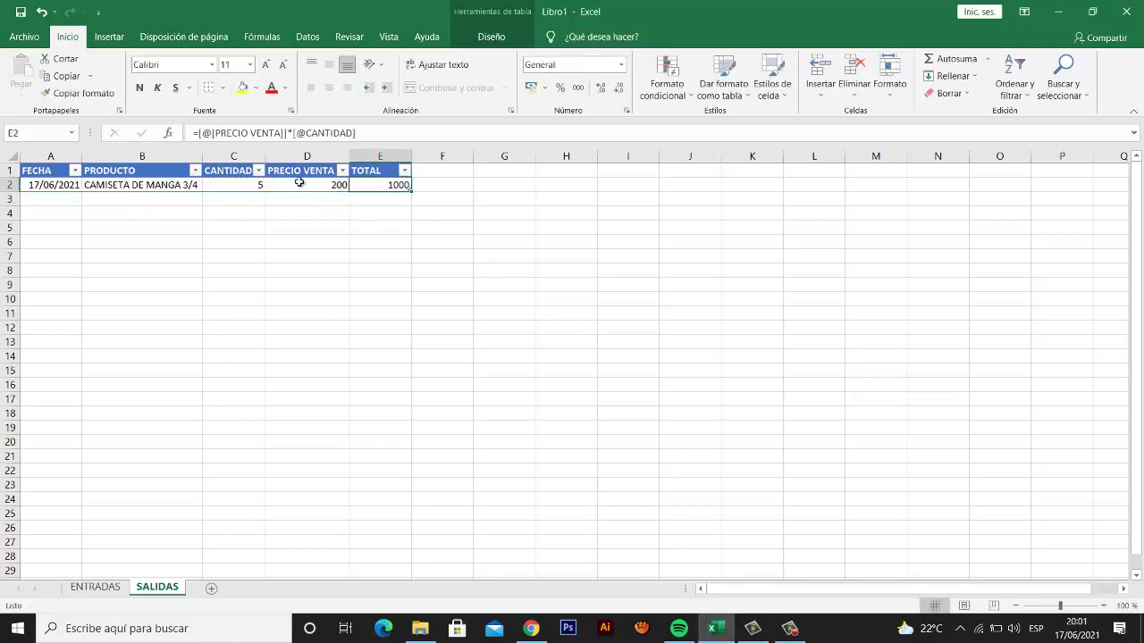
drag(302, 181, 394, 183)
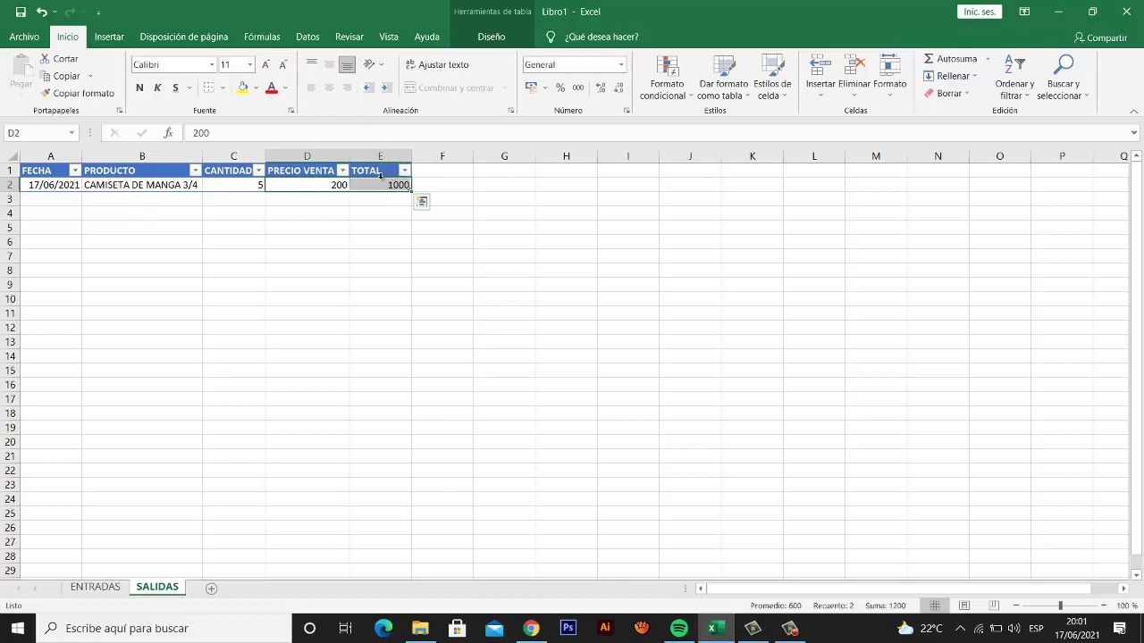
drag(311, 183, 393, 181)
click(329, 185)
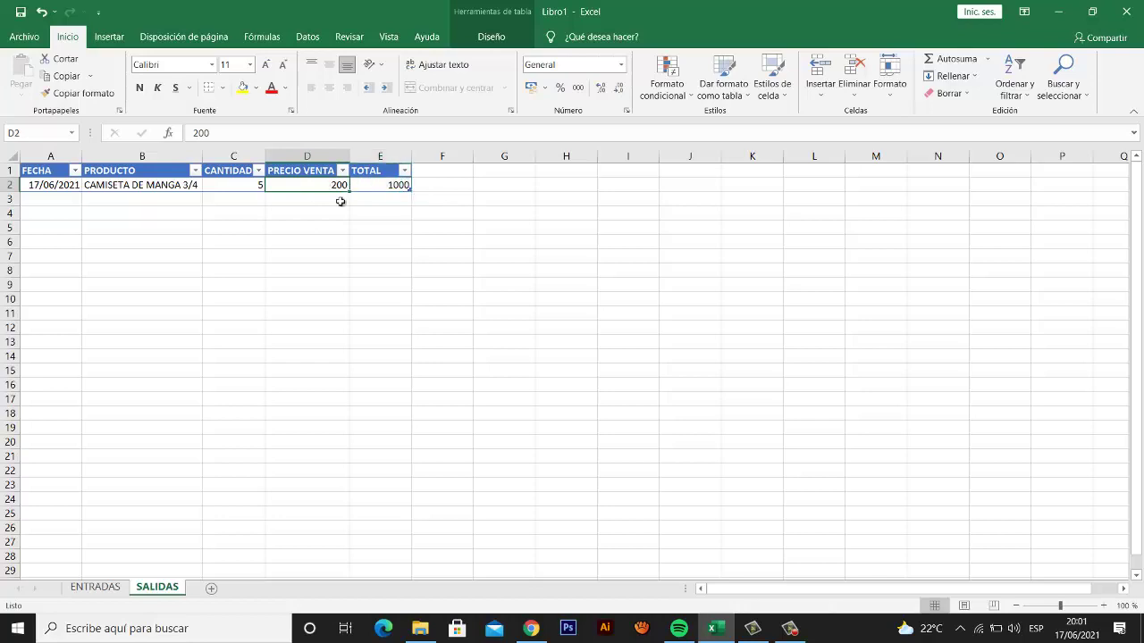
- Apply the Moneda number format to D2:E2, showing 200,00 € and 1.000,00 €
drag(335, 185, 393, 185)
click(620, 65)
click(620, 64)
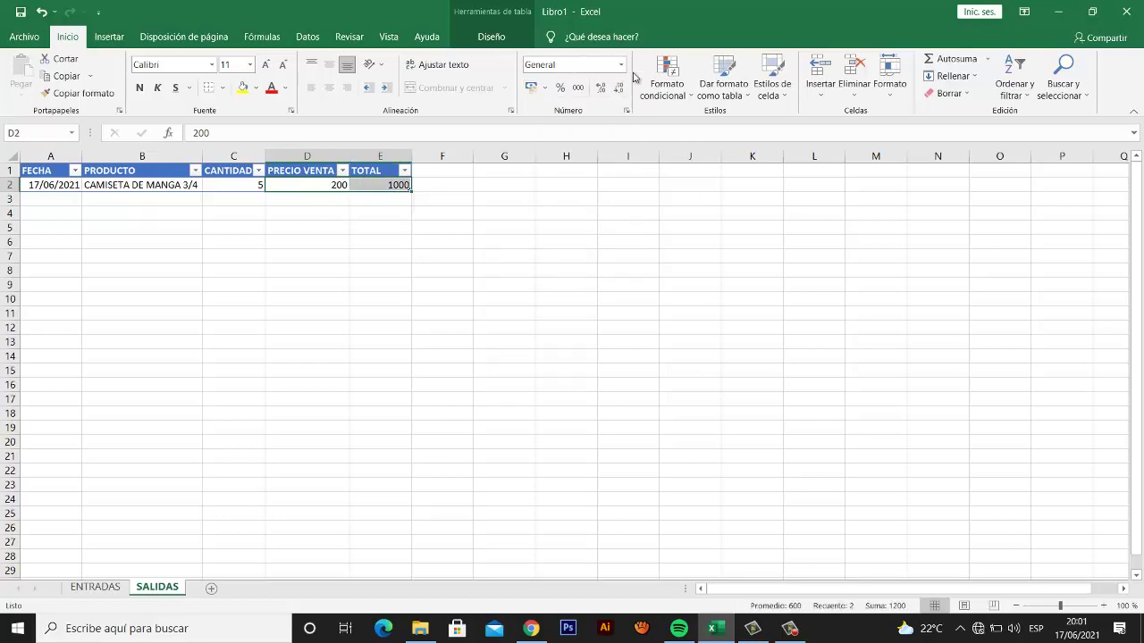
click(619, 64)
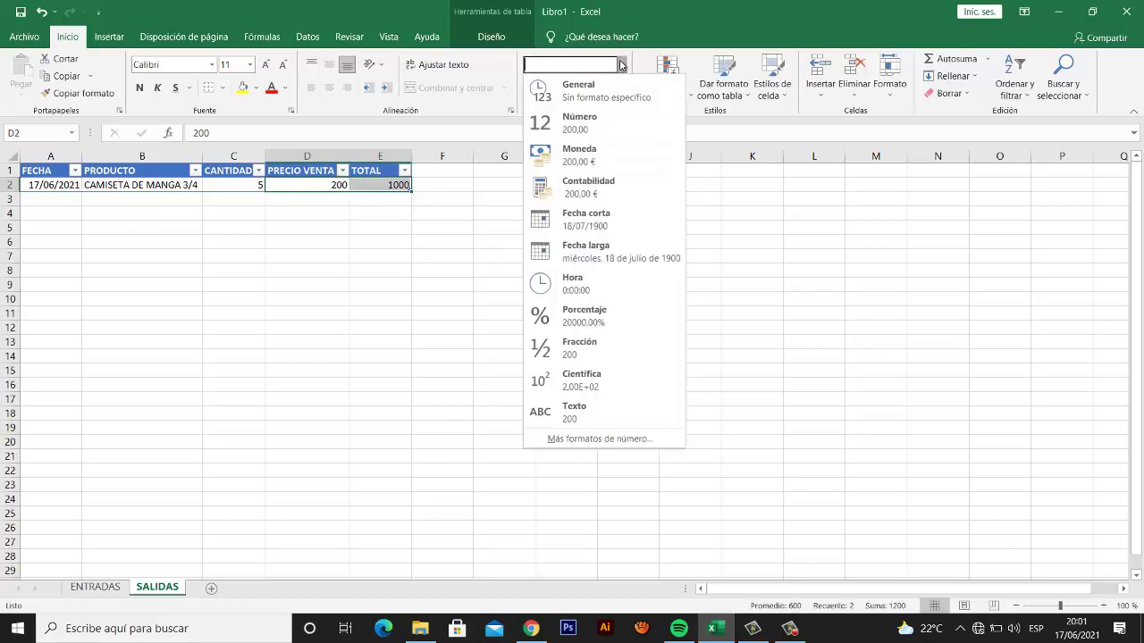
click(621, 64)
click(622, 64)
click(615, 162)
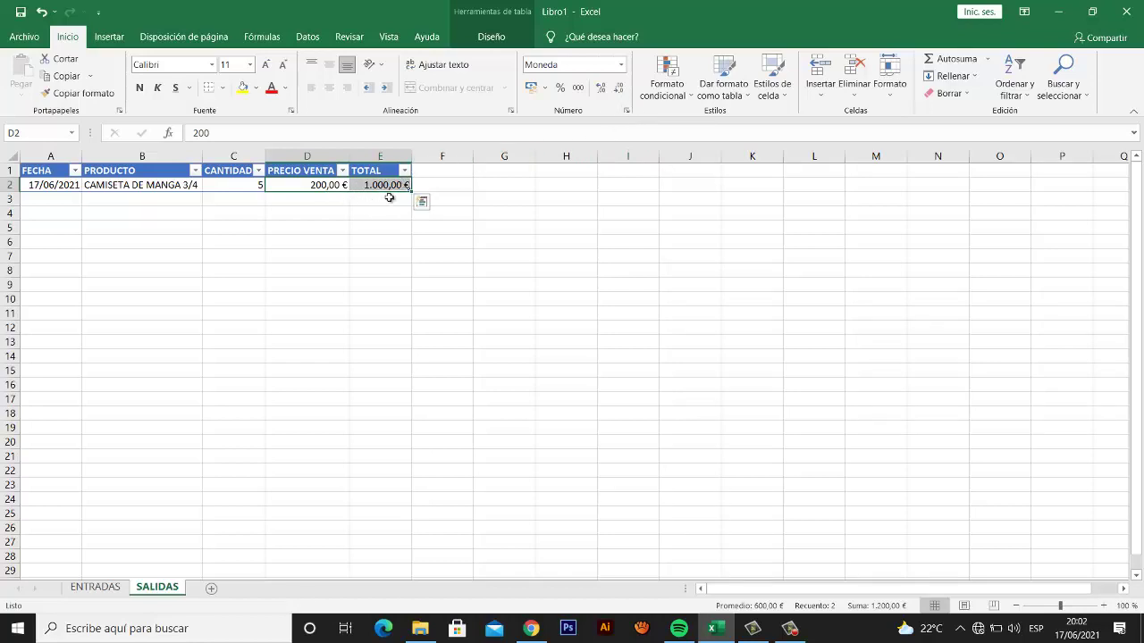
- Change the currency symbol to C$ Español (Nicaragua), showing C$200,00 and C$1.000,00
click(628, 113)
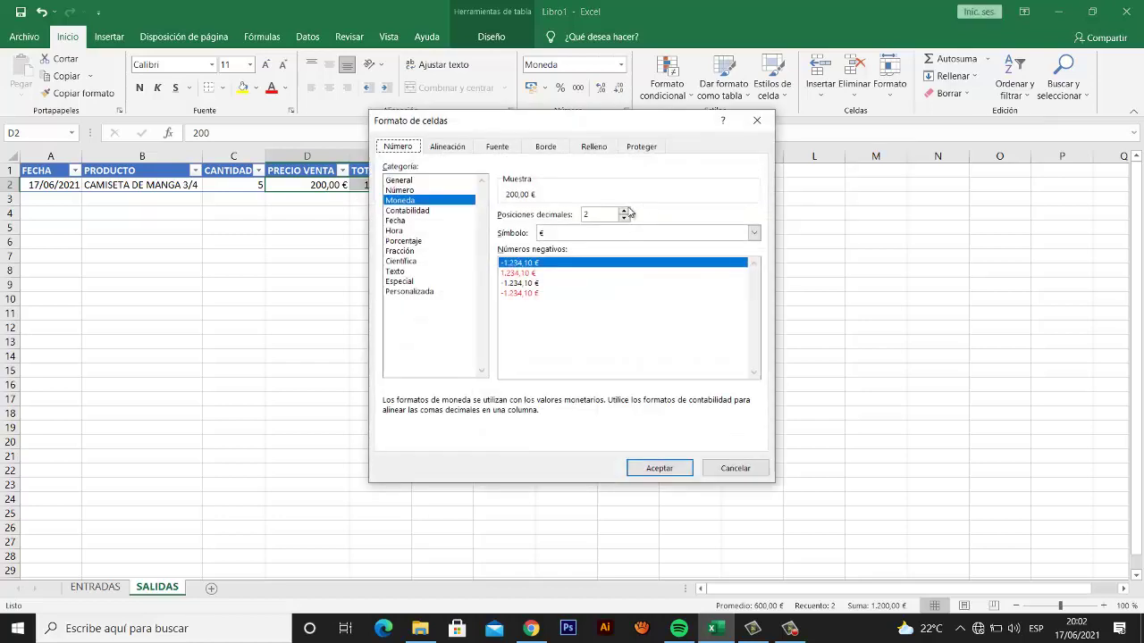
click(755, 233)
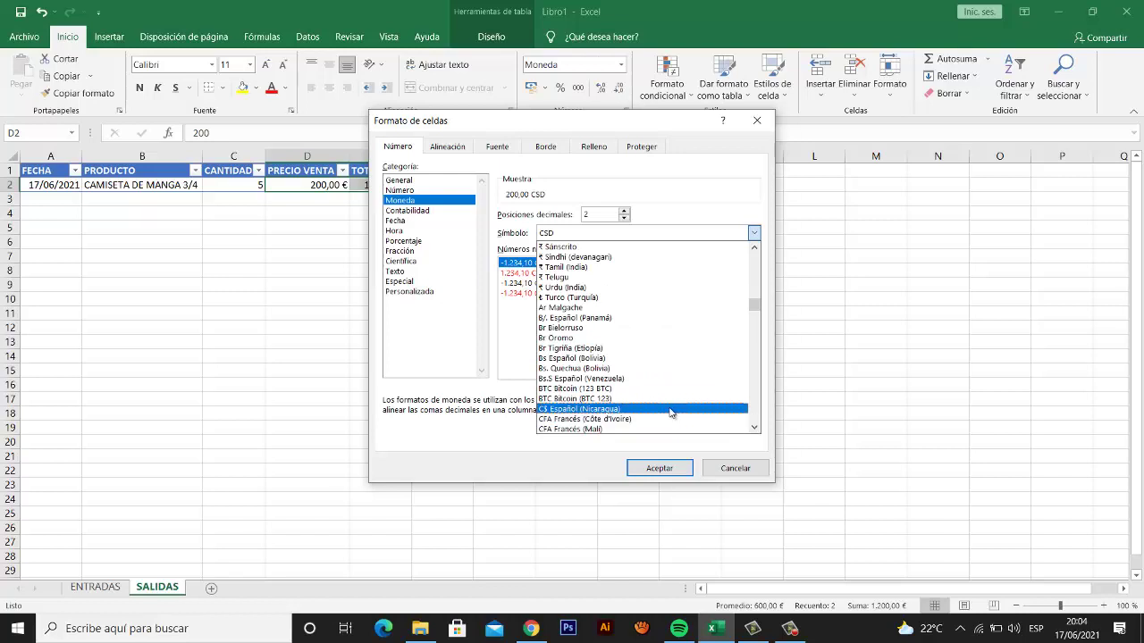
click(668, 409)
click(660, 470)
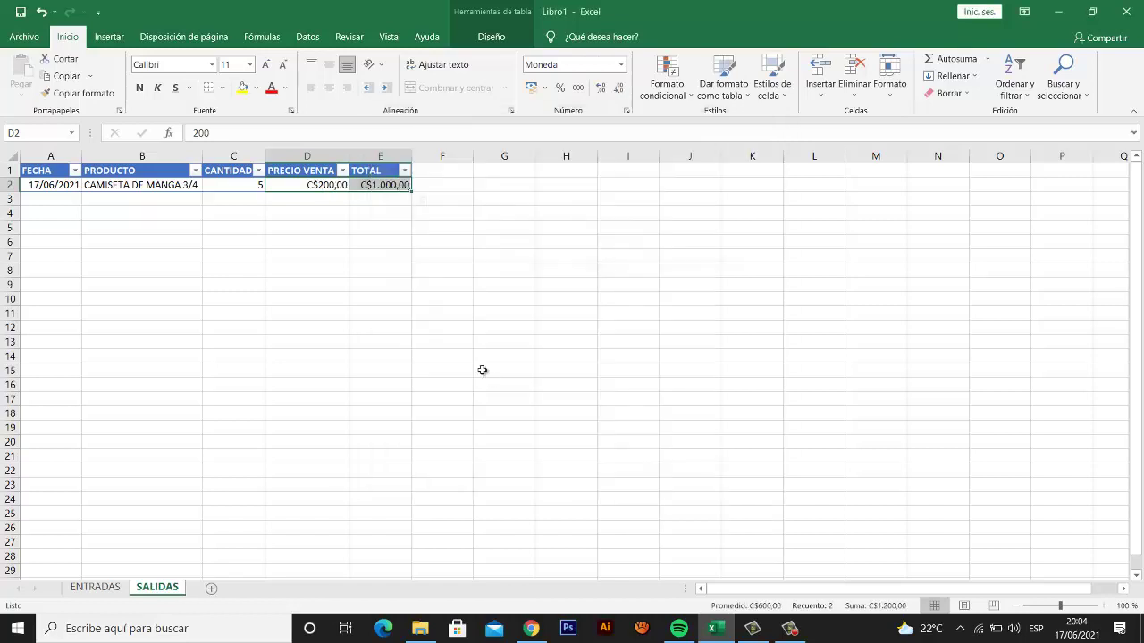
click(377, 208)
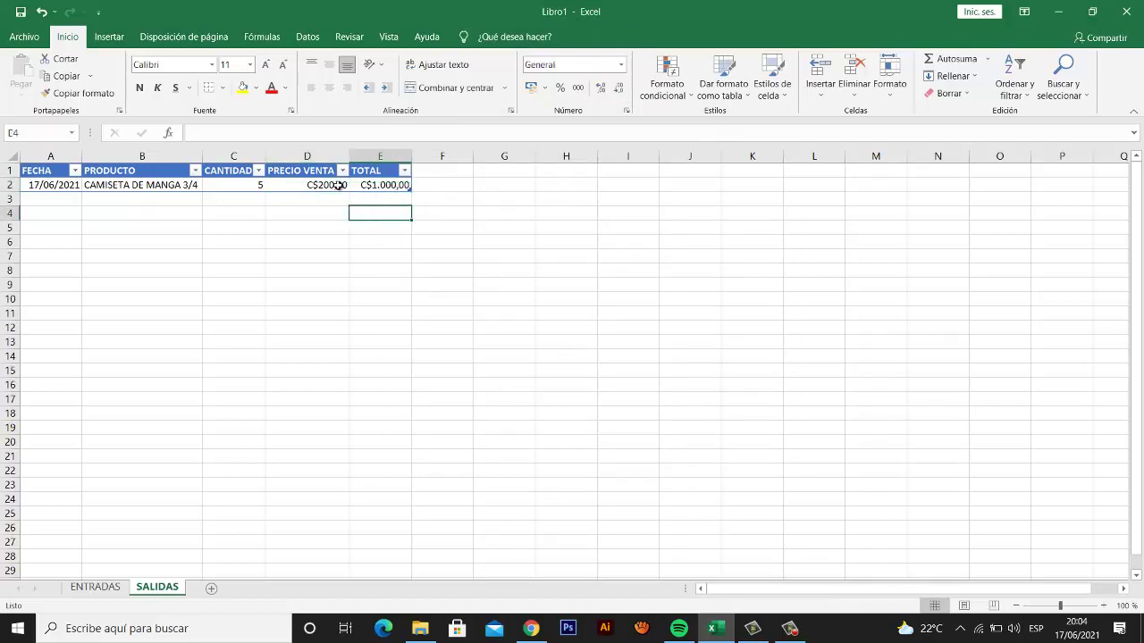
- Add a new row to the SALIDAS table and check the total formula it carries
click(368, 185)
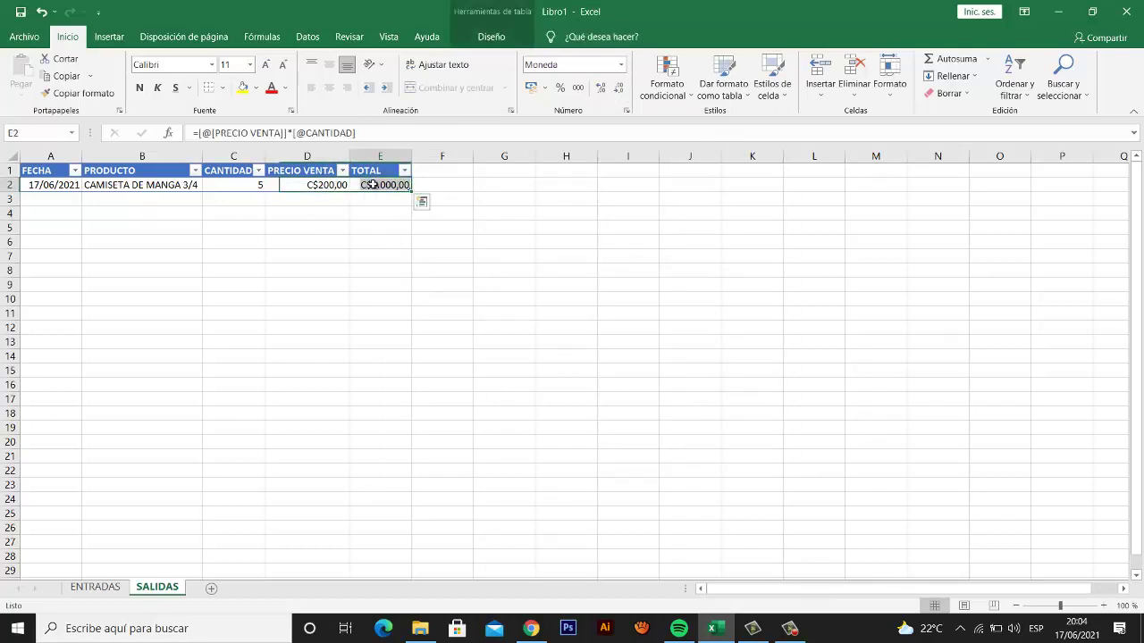
key(Tab)
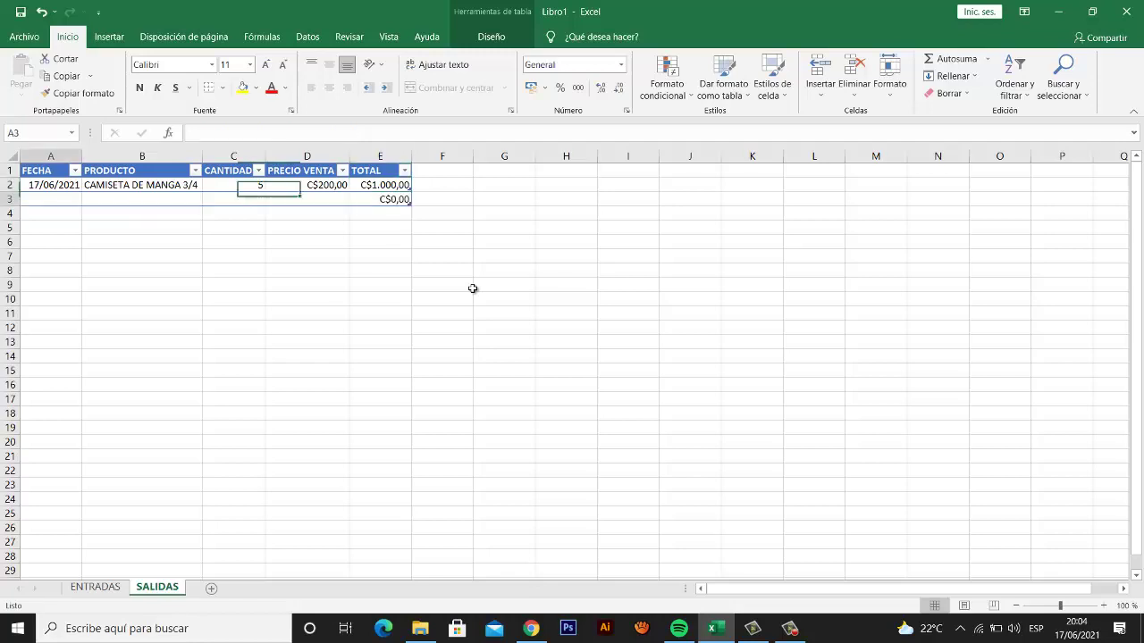
click(344, 200)
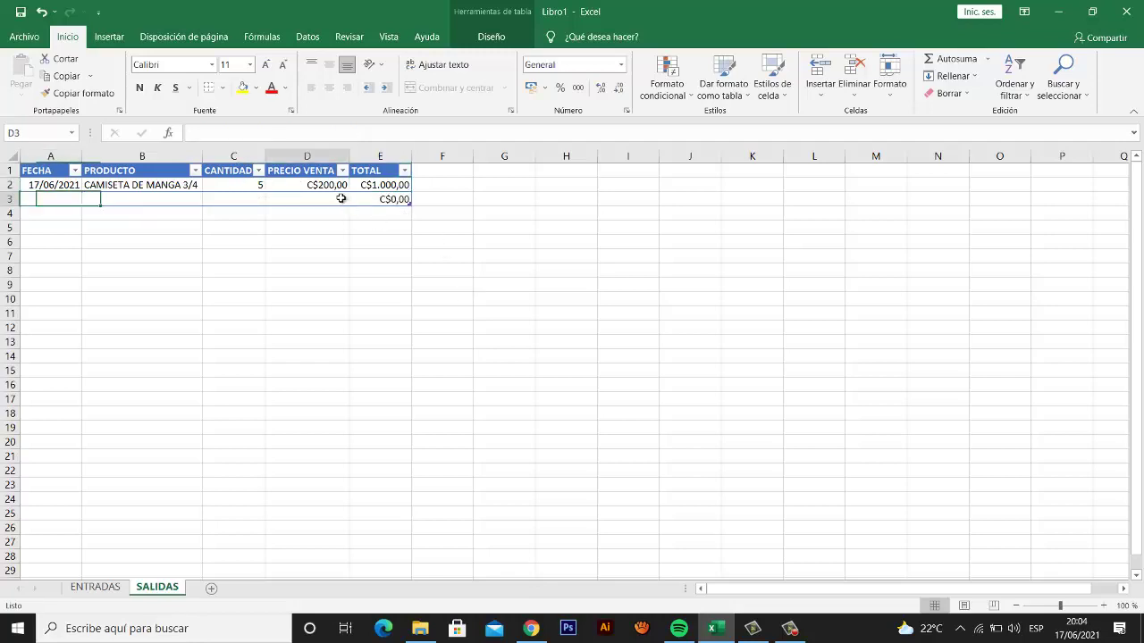
click(361, 202)
key(Left)
key(Left)
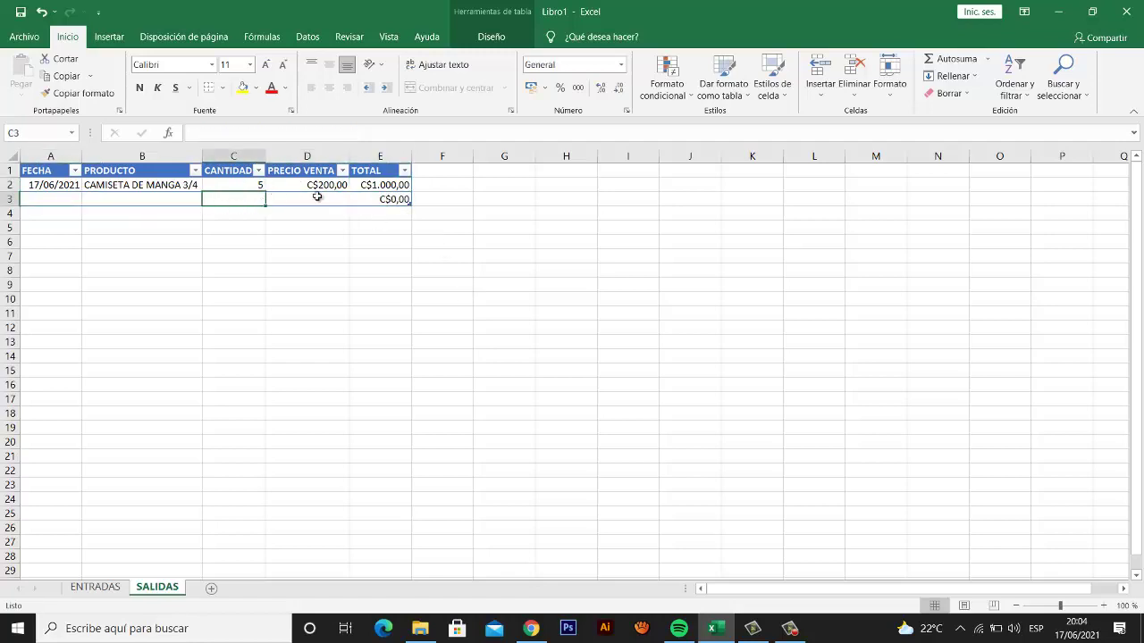
- Enter the date 17/06/2021 and the product PANTALONE LEVI'S in the new row
click(78, 198)
text(17-)
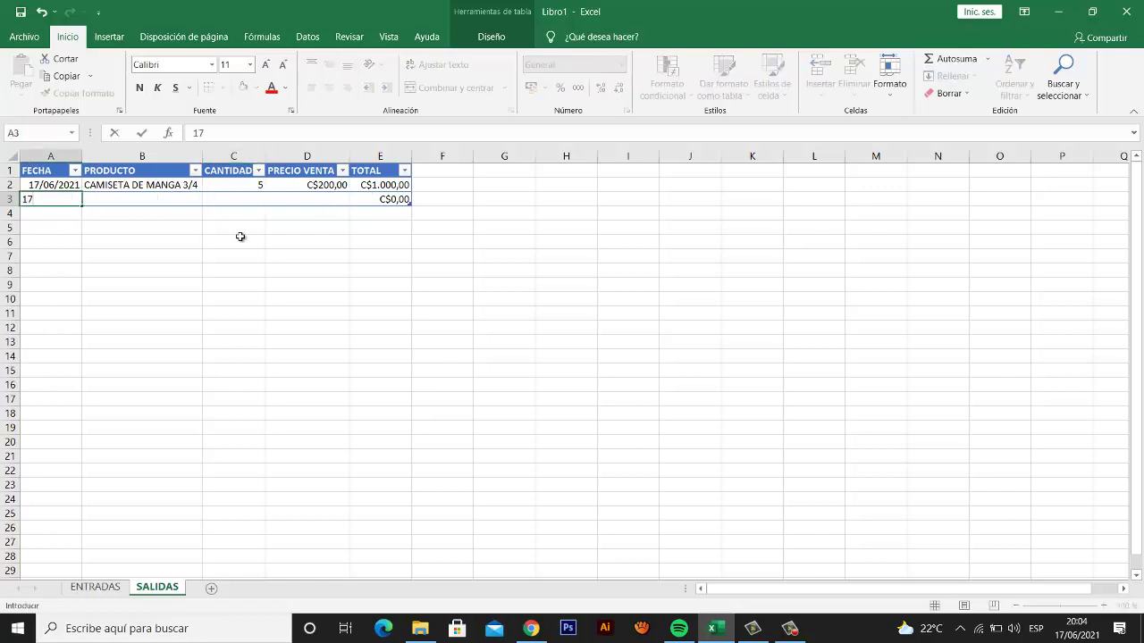
text(06-2021)
key(Tab)
text(PA)
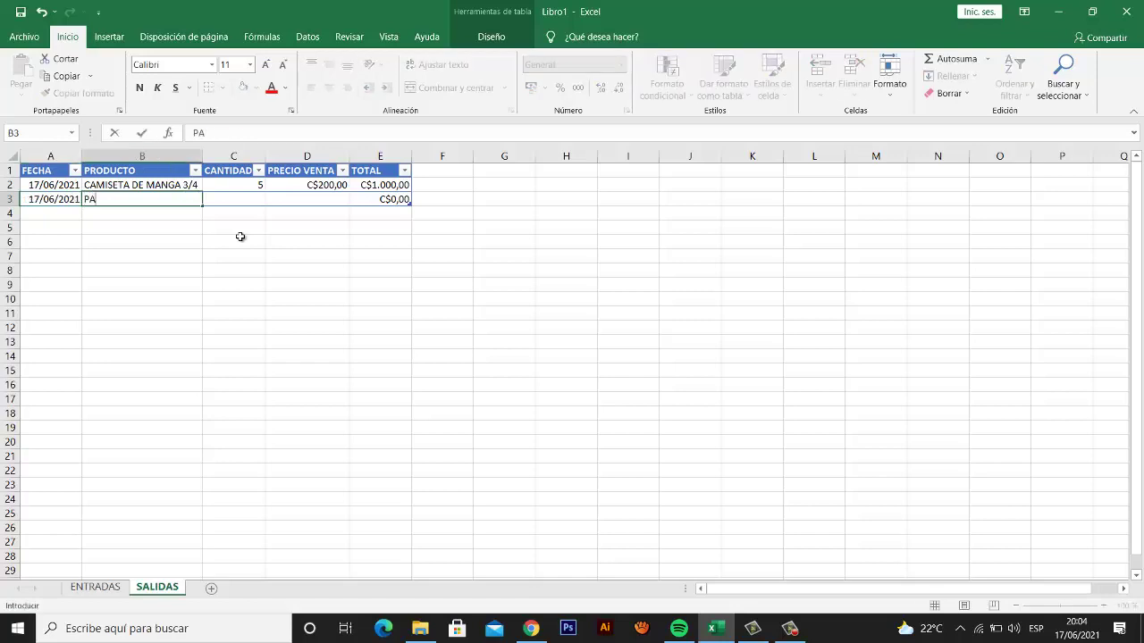
text(NTALONE LEVI'S)
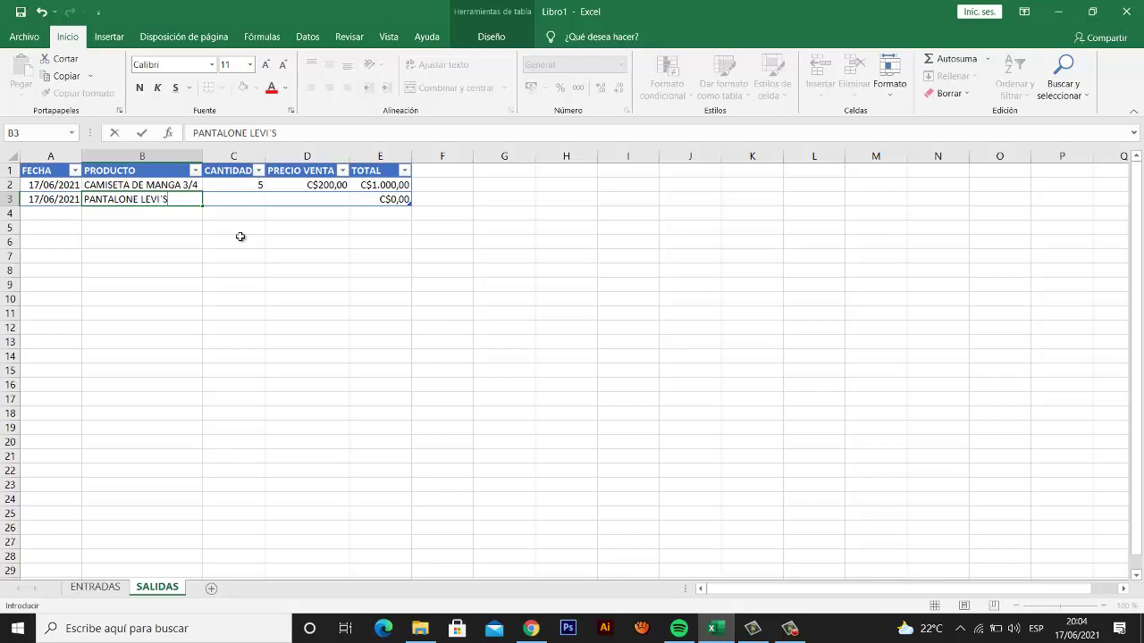
key(Tab)
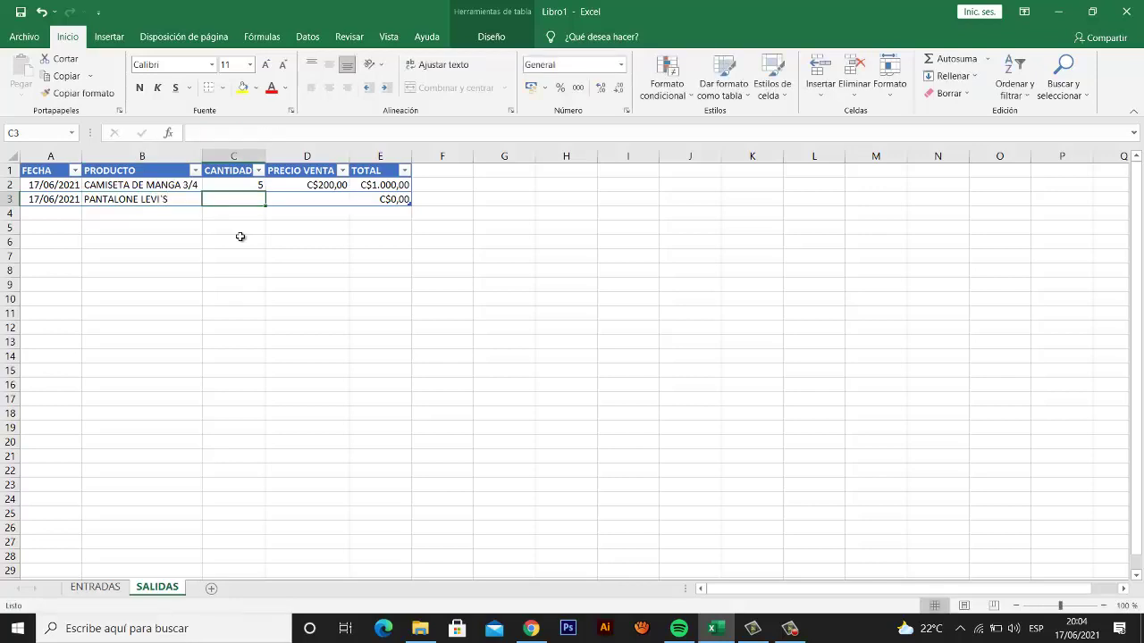
- Enter quantity 2 and price 500 for the new sale
text(2)
key(Tab)
key(Left)
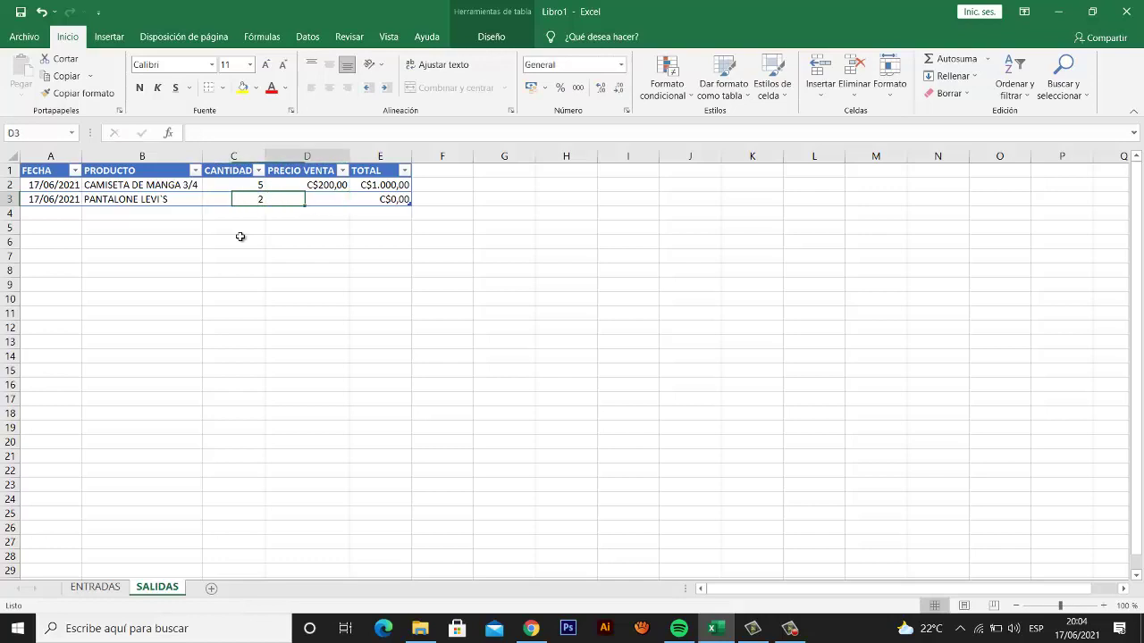
key(Right)
key(Left)
key(Right)
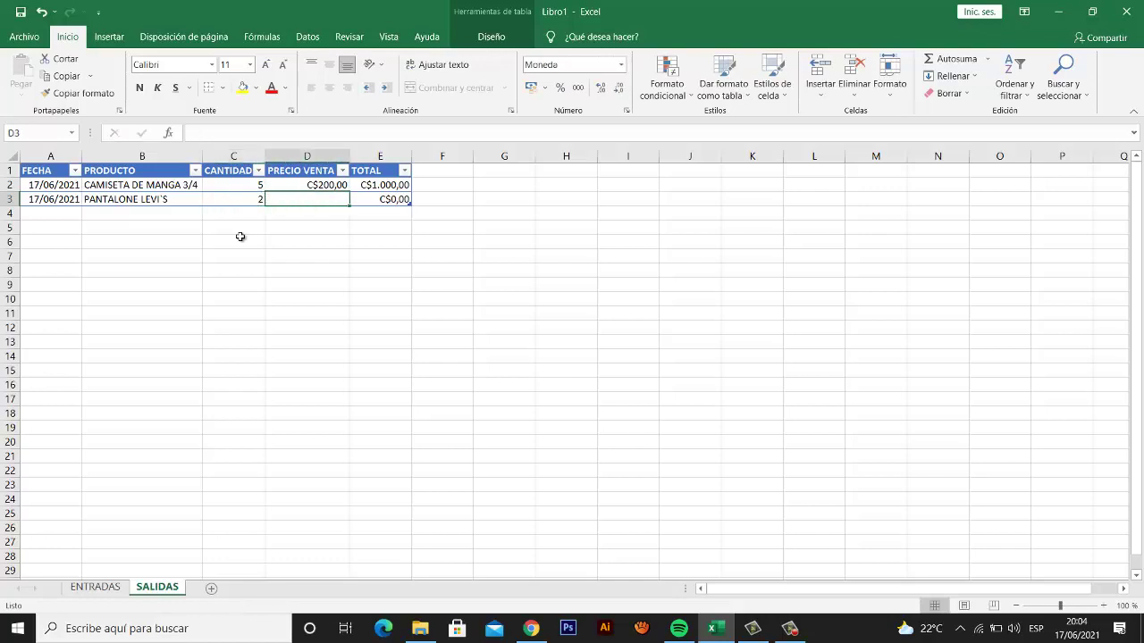
text(500)
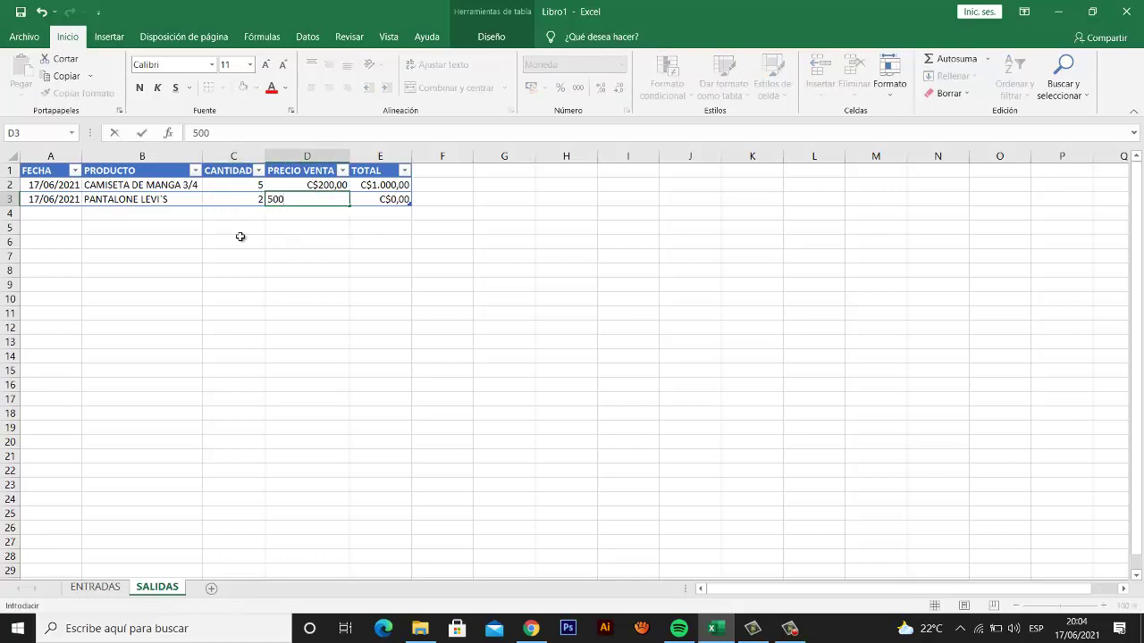
key(Tab)
- Review the row totals and select both SALIDAS TOTAL values to see their sum
key(Left)
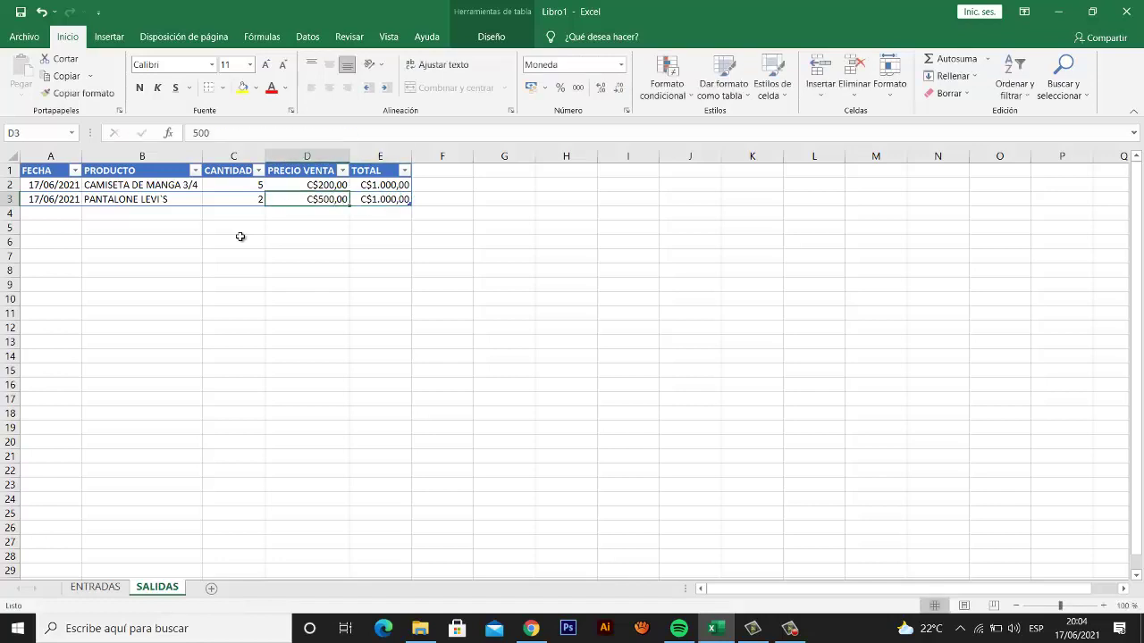
key(Right)
key(Left)
key(shift+Left)
key(Right)
key(Up)
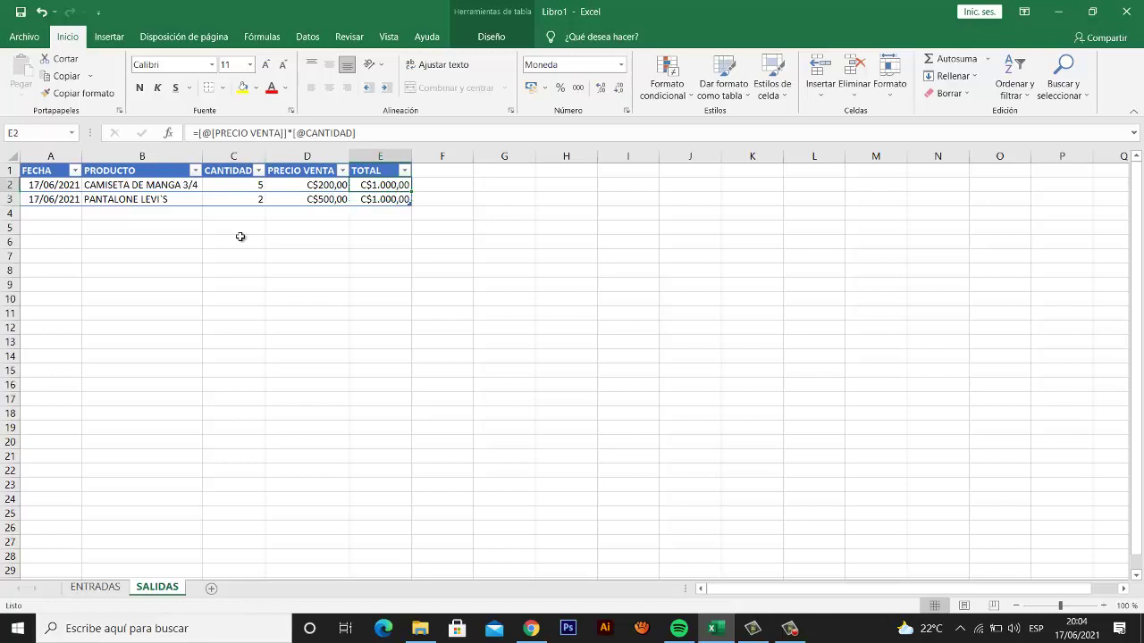
key(Left)
key(Left)
key(Left)
key(Left)
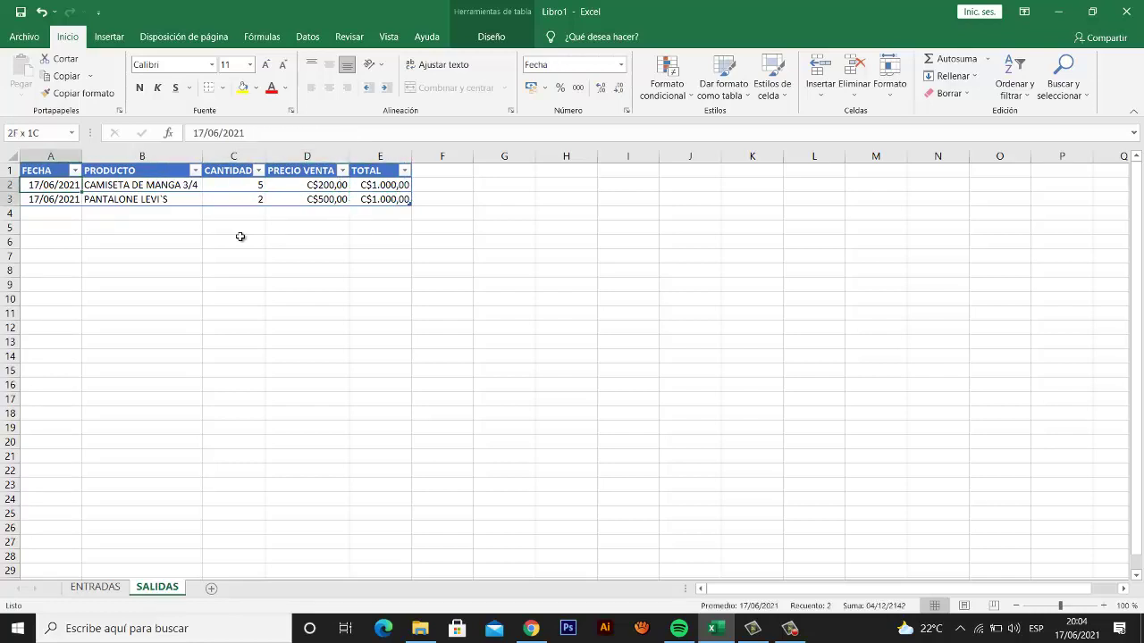
key(Right)
key(Right)
key(Right)
key(Right)
key(shift+Down)
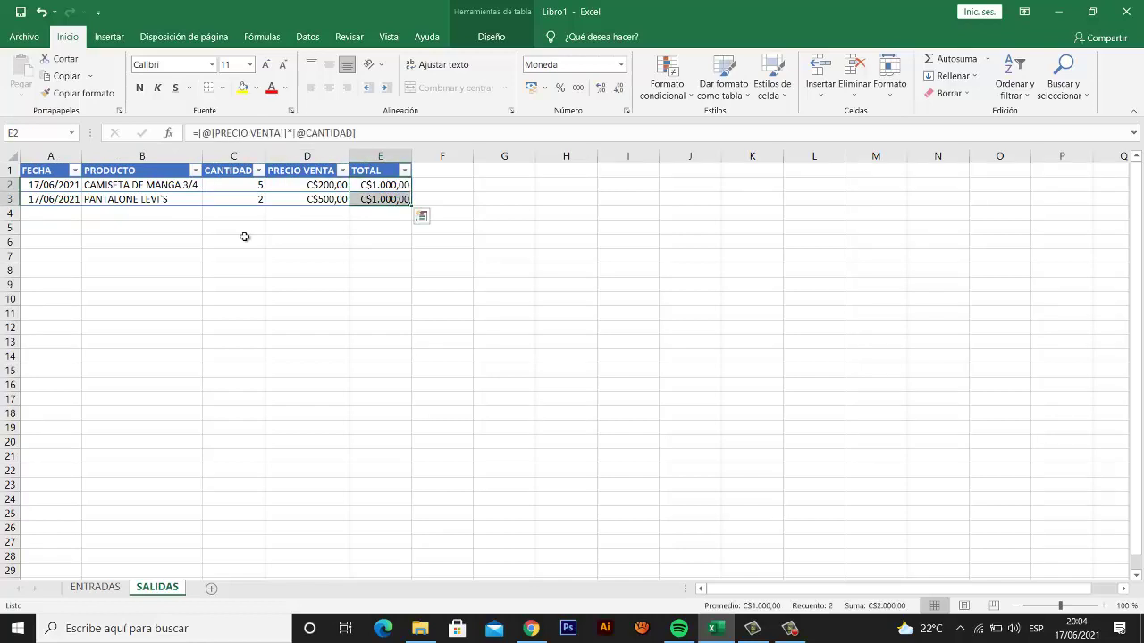
- Insert a sheet named CAJA CHICA and move it in front of ENTRADAS and SALIDAS
click(389, 227)
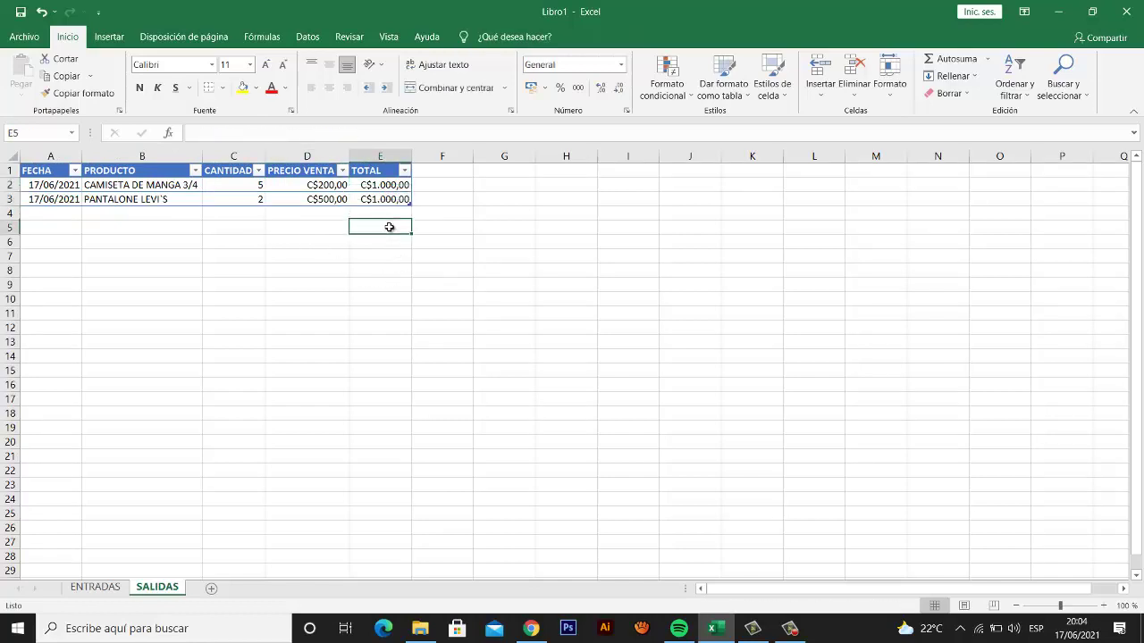
click(211, 589)
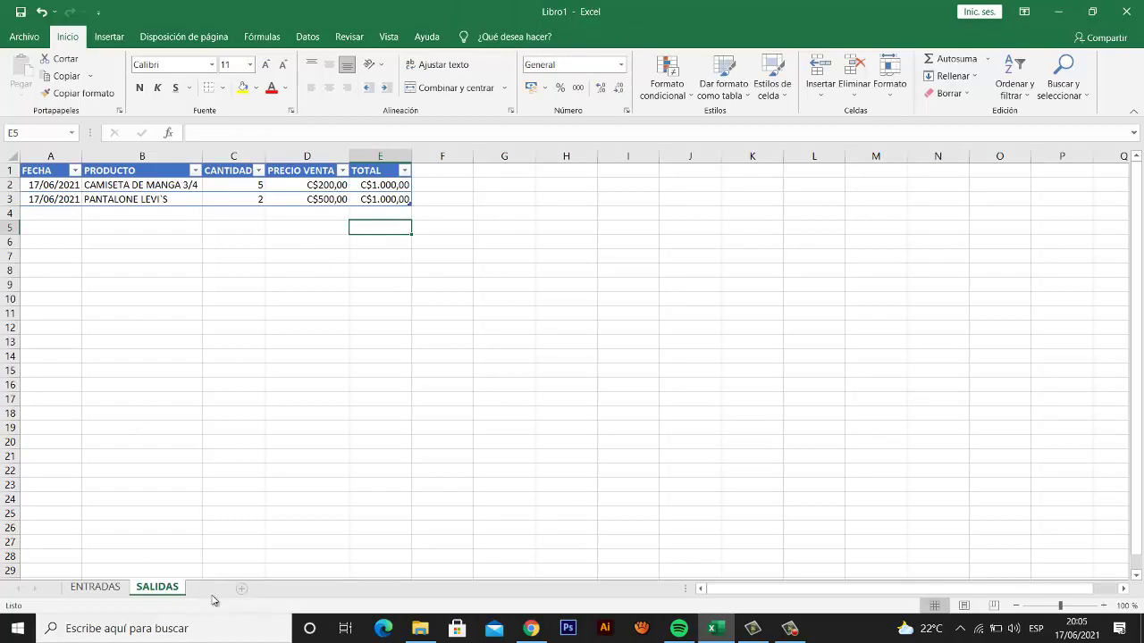
double_click(207, 588)
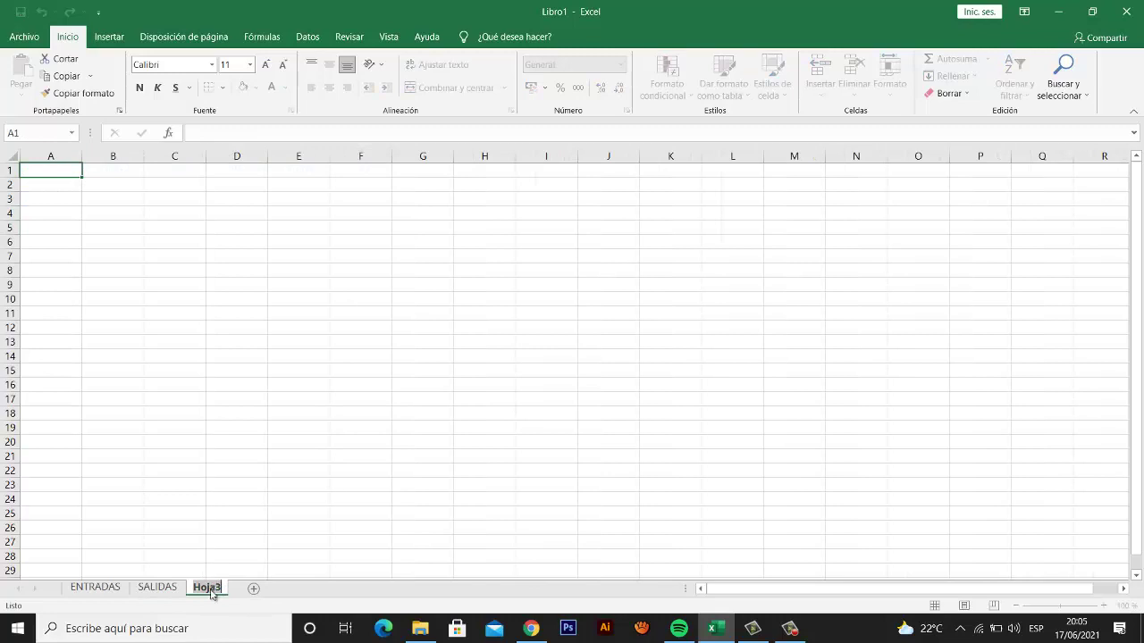
text(CAJ)
text(A CHICA)
key(Return)
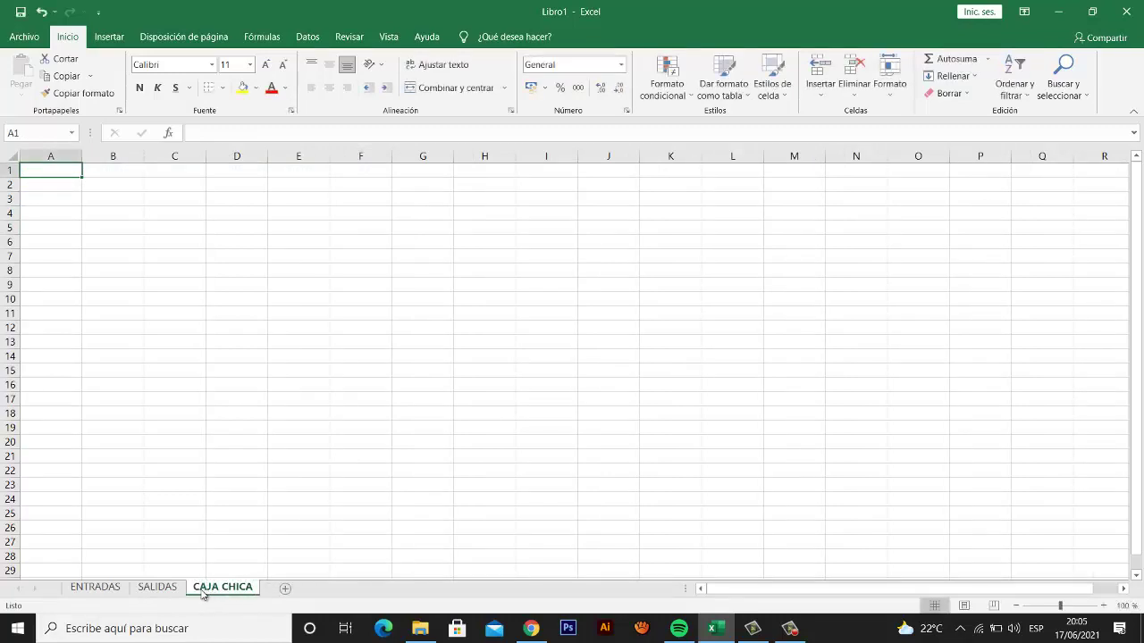
drag(66, 585, 66, 586)
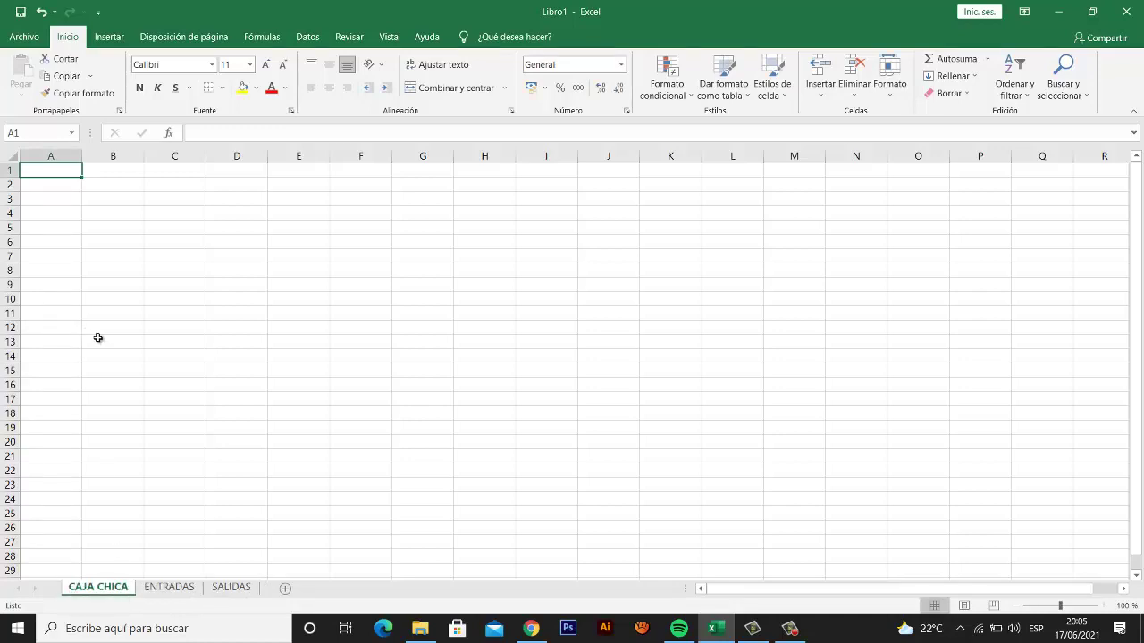
- Type the CAJA CHICA heading in A1 and make A2 reference tbl_salidas' TOTAL column
text(CAJ)
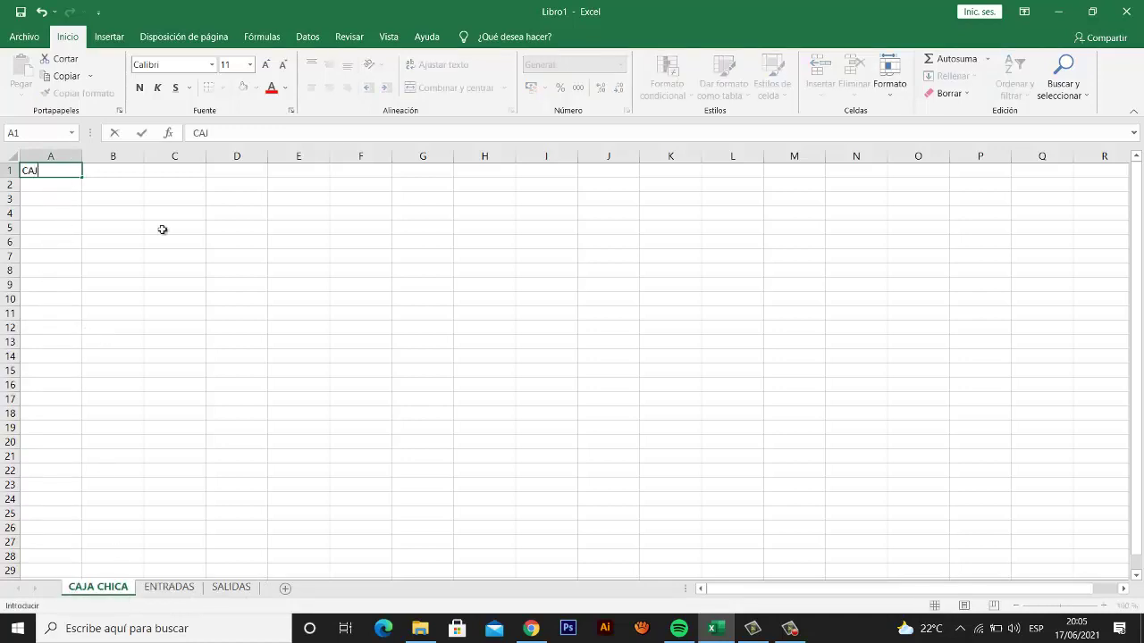
text(A CHICA)
key(Return)
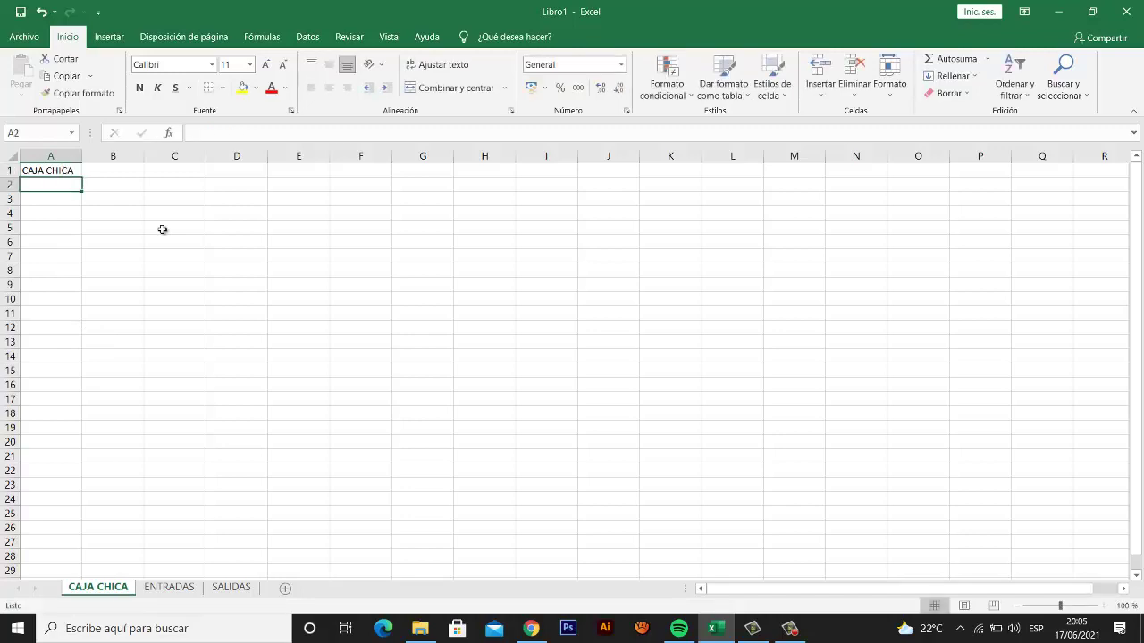
text(=)
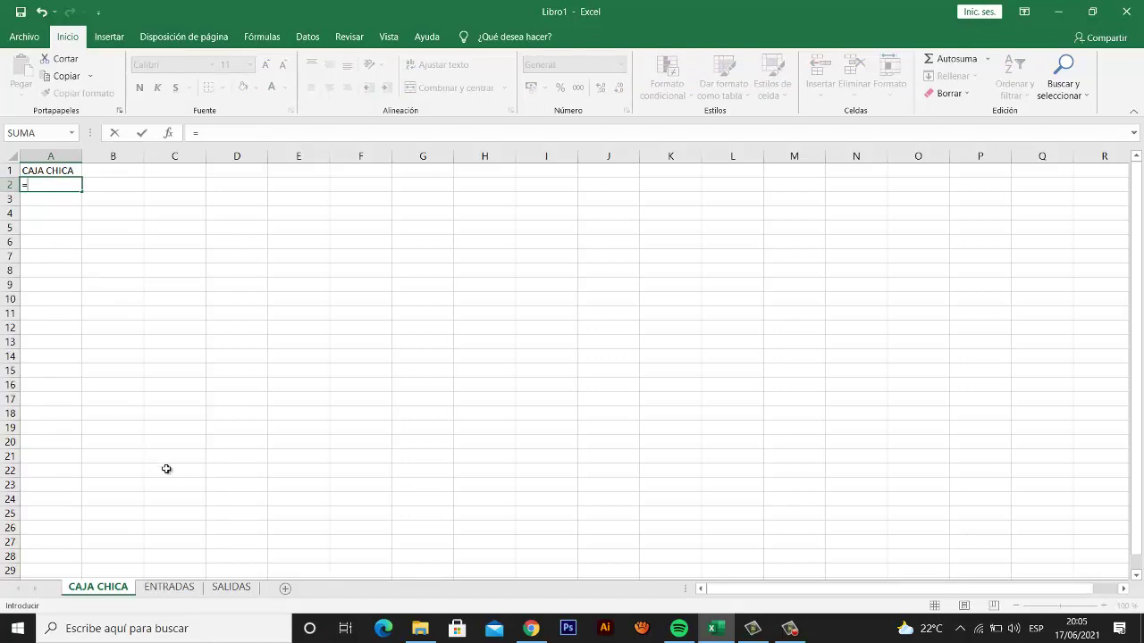
click(231, 585)
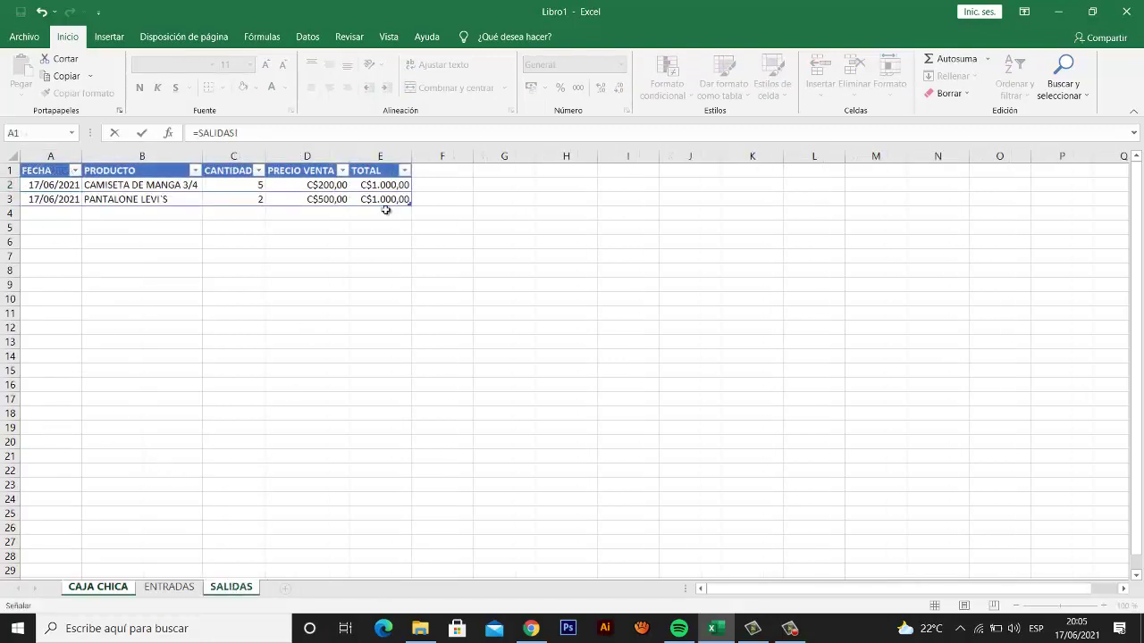
drag(378, 179, 380, 202)
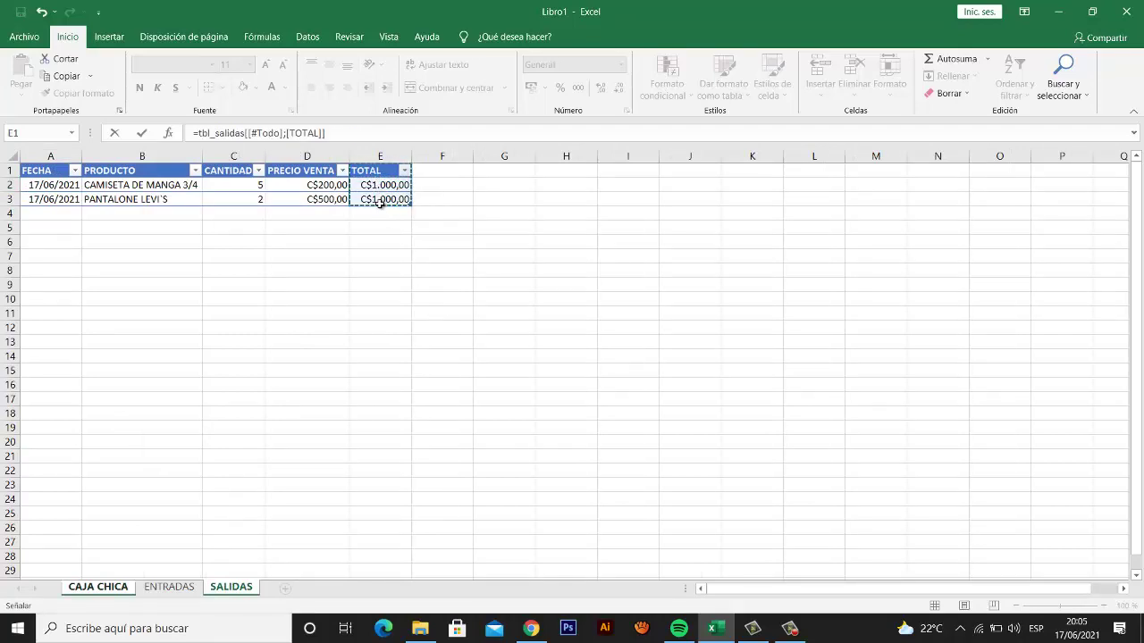
key(Return)
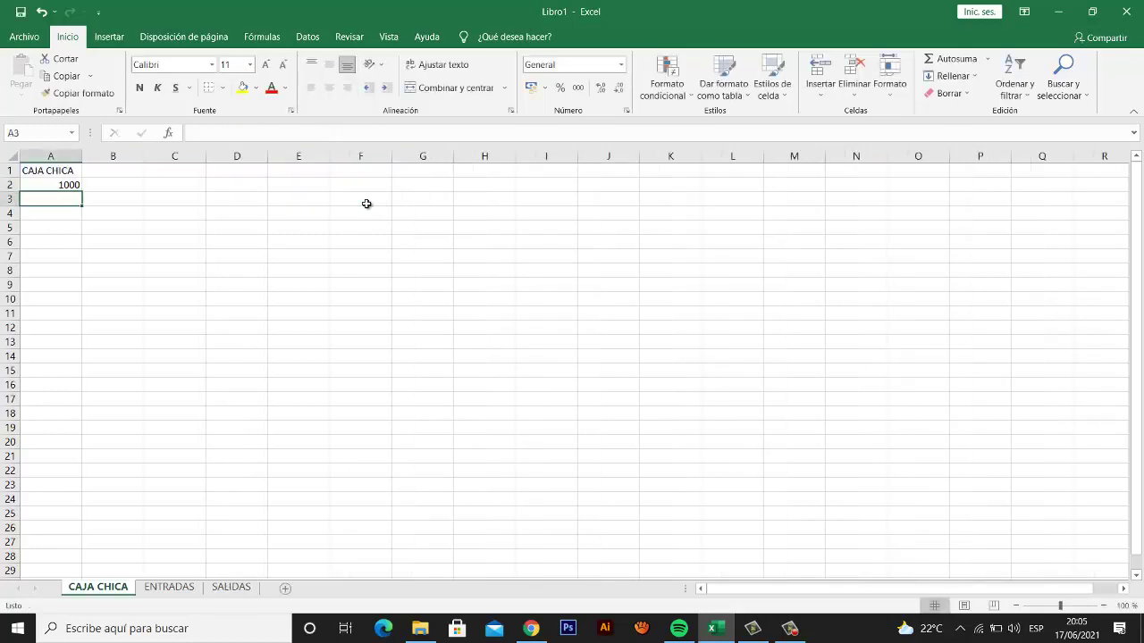
- Format CAJA CHICA cell A2 as Moneda currency, showing C$1.000,00
click(45, 185)
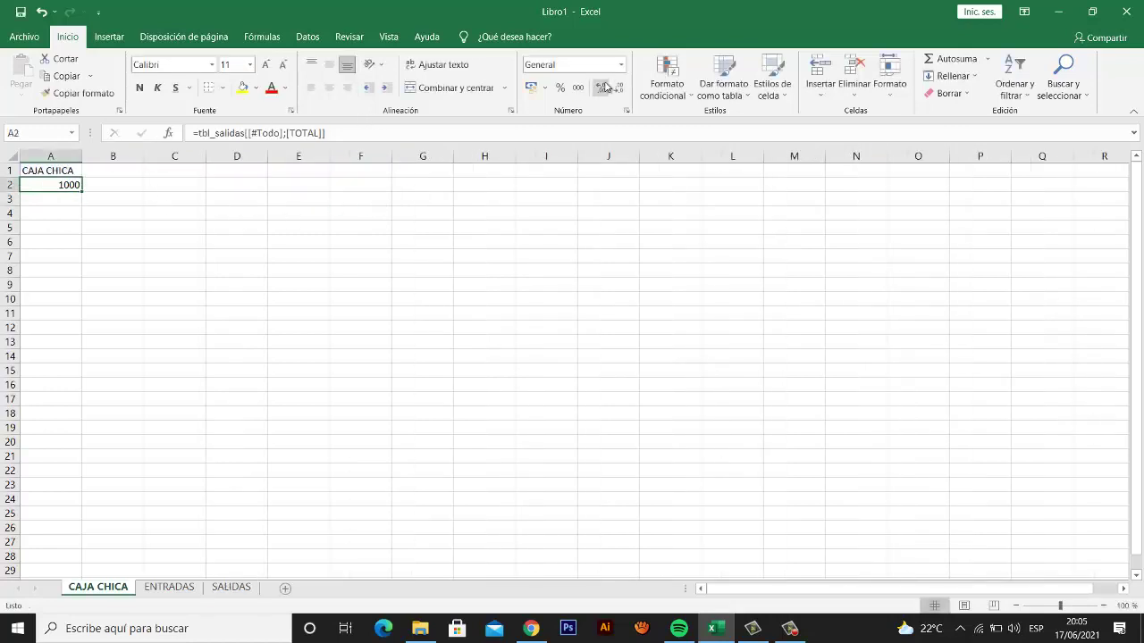
click(544, 87)
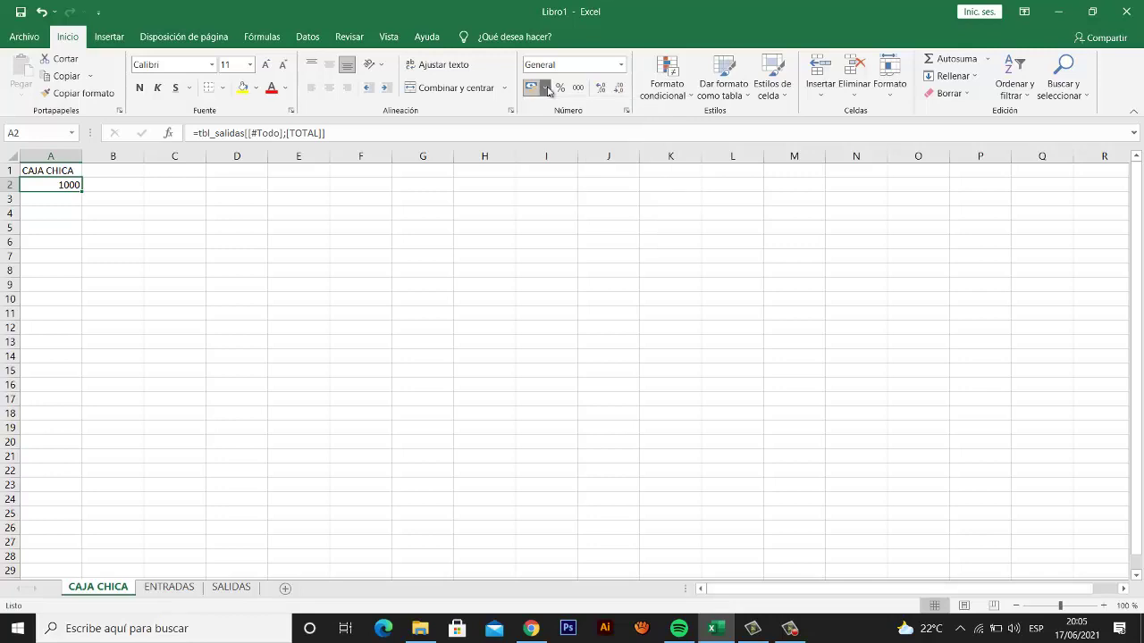
click(621, 64)
click(625, 164)
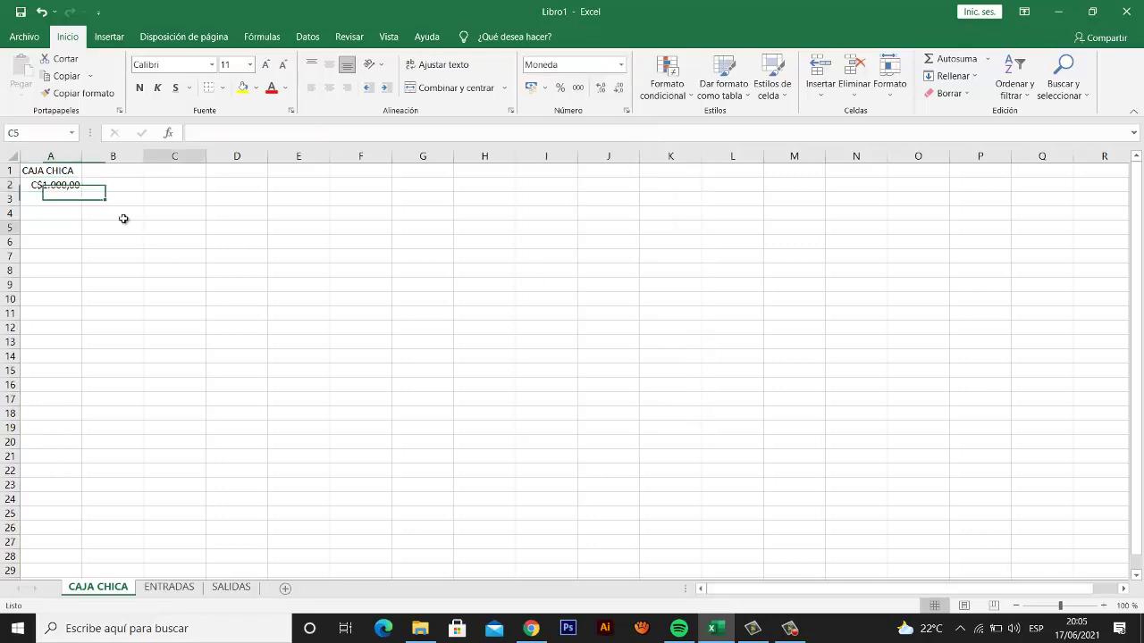
click(169, 220)
- Enlarge the A1 heading to 18 pt and the A2 value to 14 pt
click(65, 173)
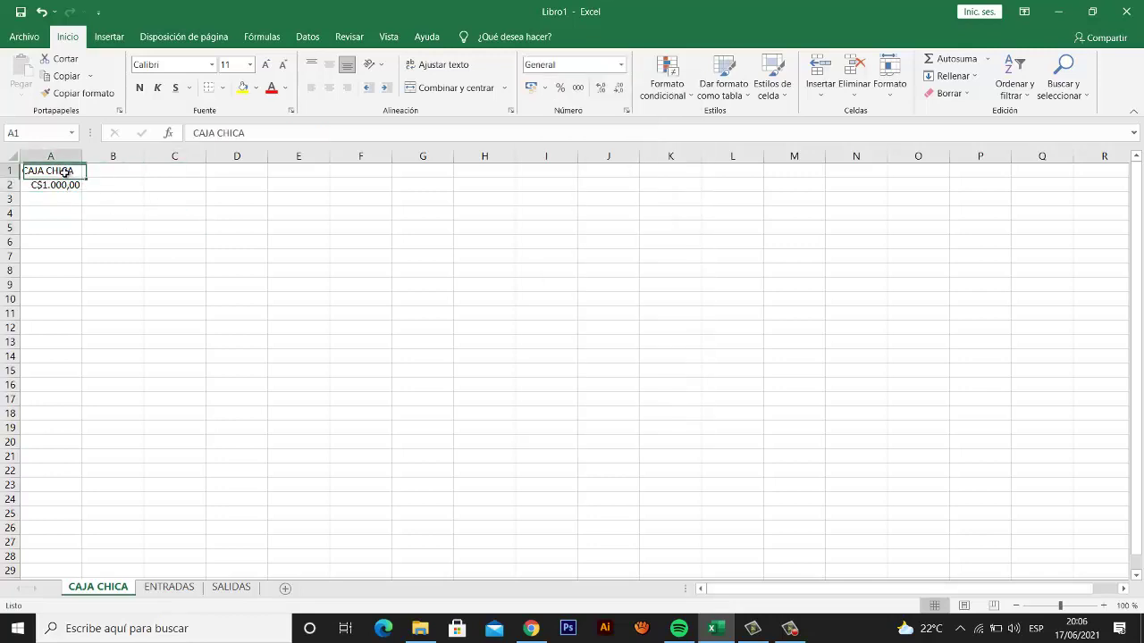
click(267, 65)
click(267, 65)
click(266, 65)
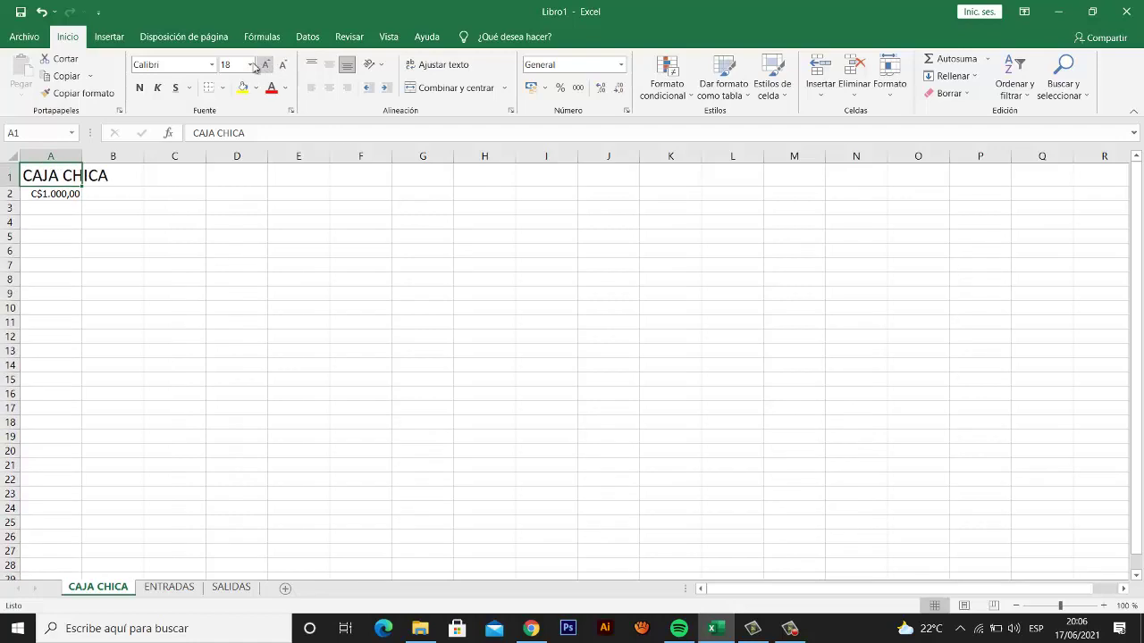
click(59, 194)
click(113, 250)
click(75, 197)
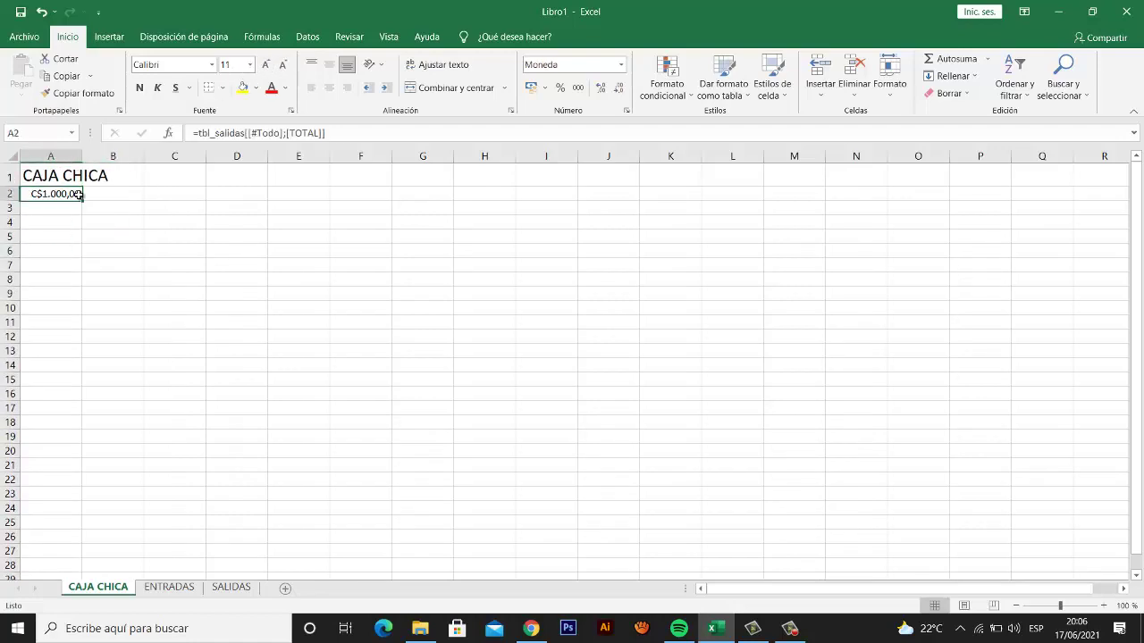
click(266, 64)
click(267, 64)
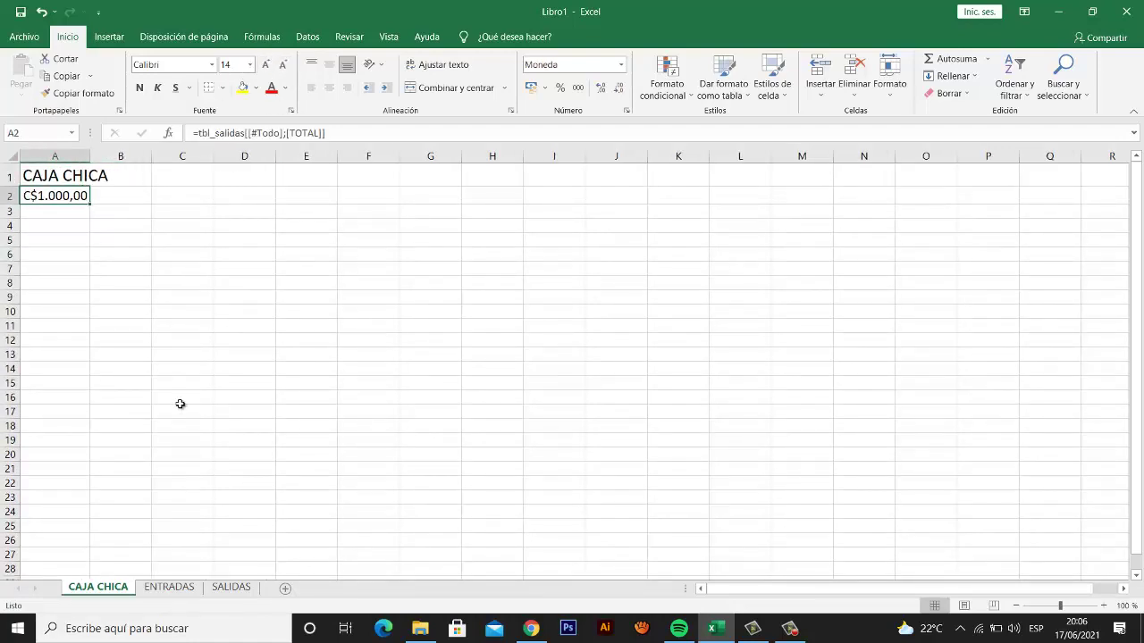
- Compare the two TOTAL values E2:E3 on the SALIDAS sheet, then return to CAJA CHICA
click(234, 587)
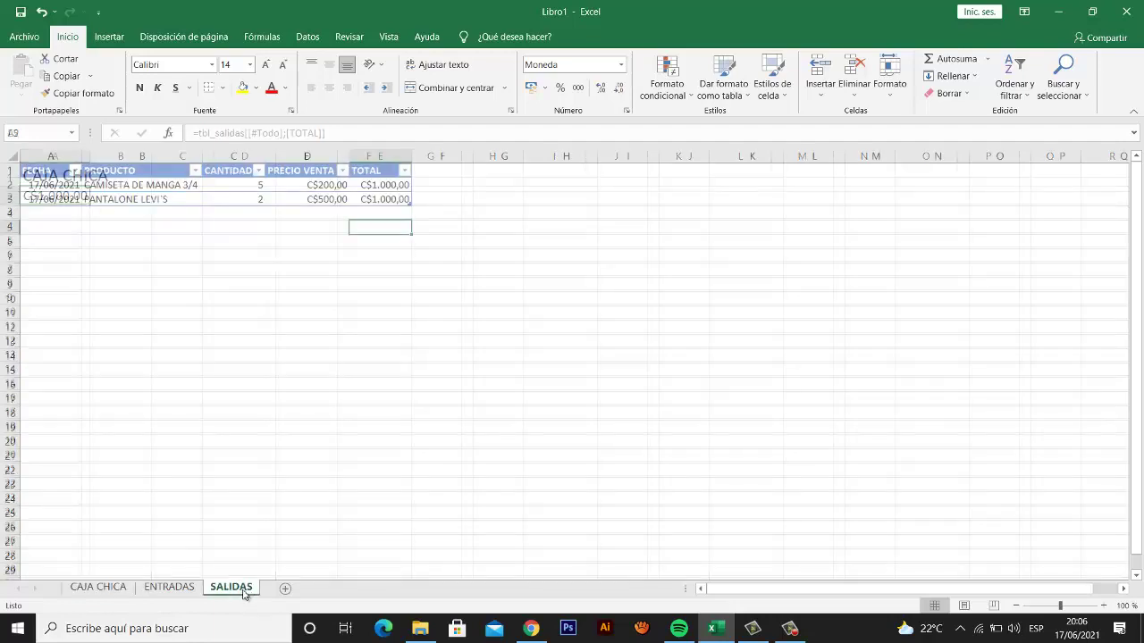
drag(393, 190, 404, 201)
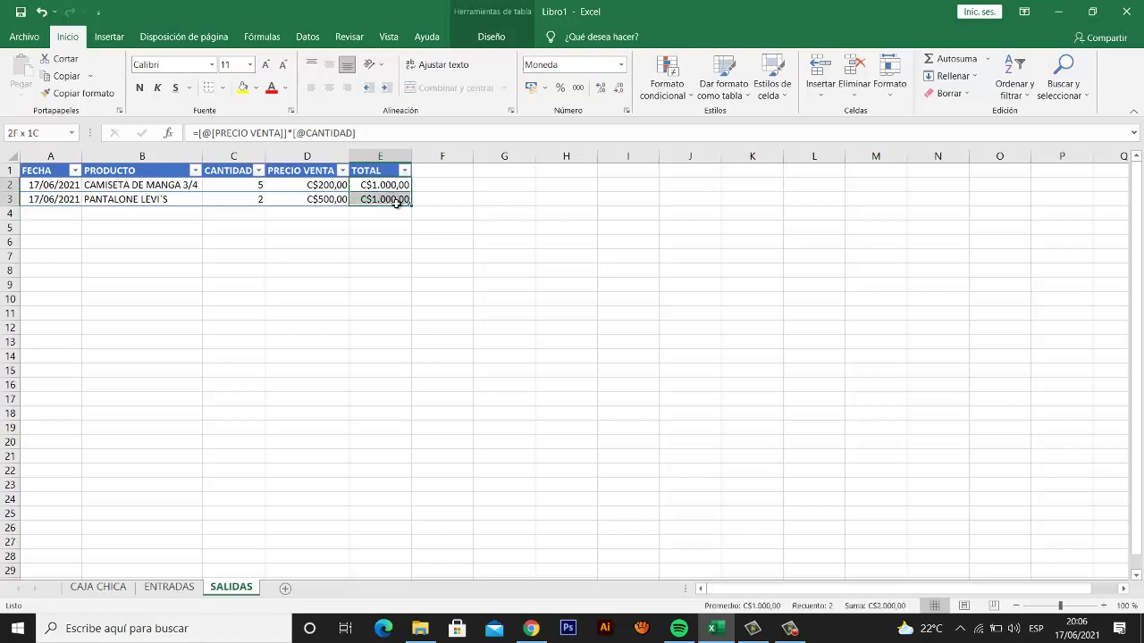
click(401, 201)
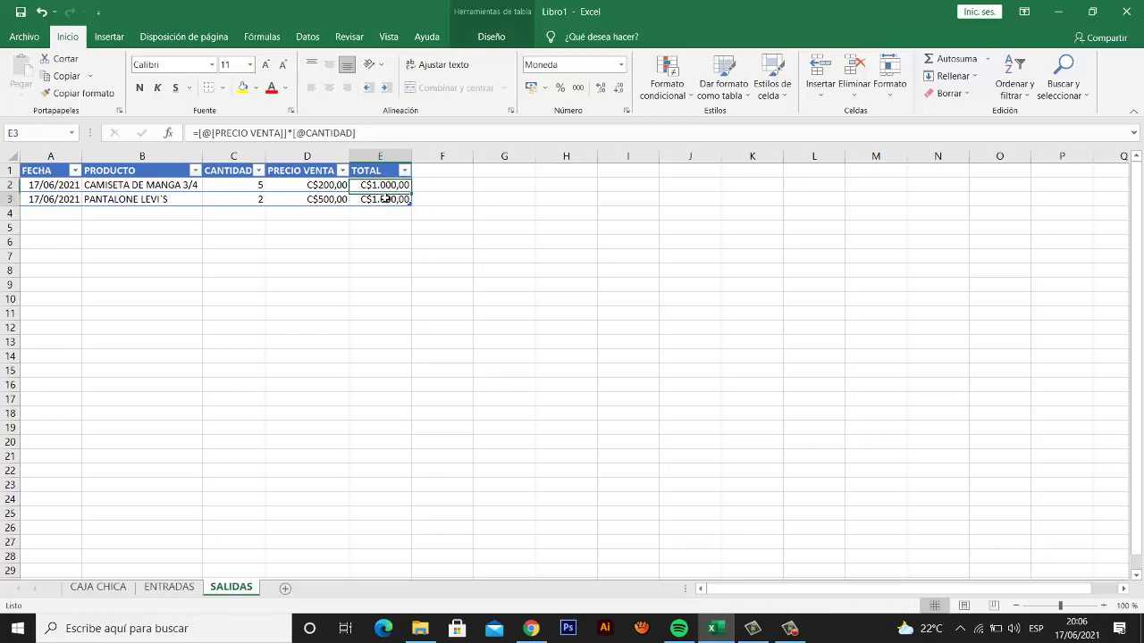
click(98, 587)
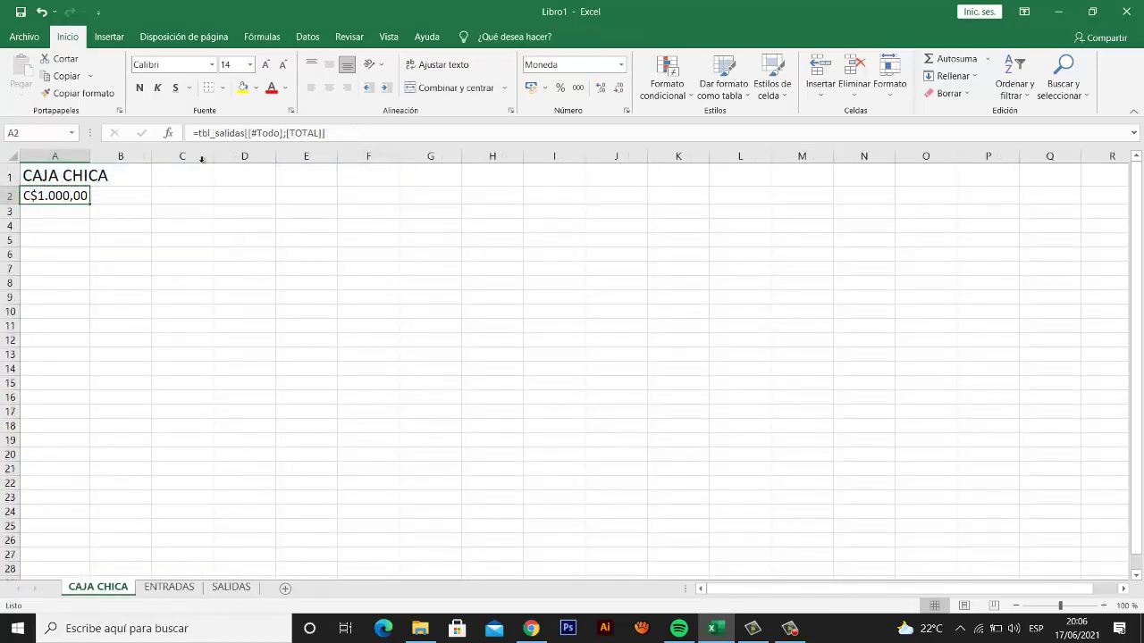
- Inspect the A2 formula against the SALIDAS TOTAL column and reopen A2 for editing
click(350, 131)
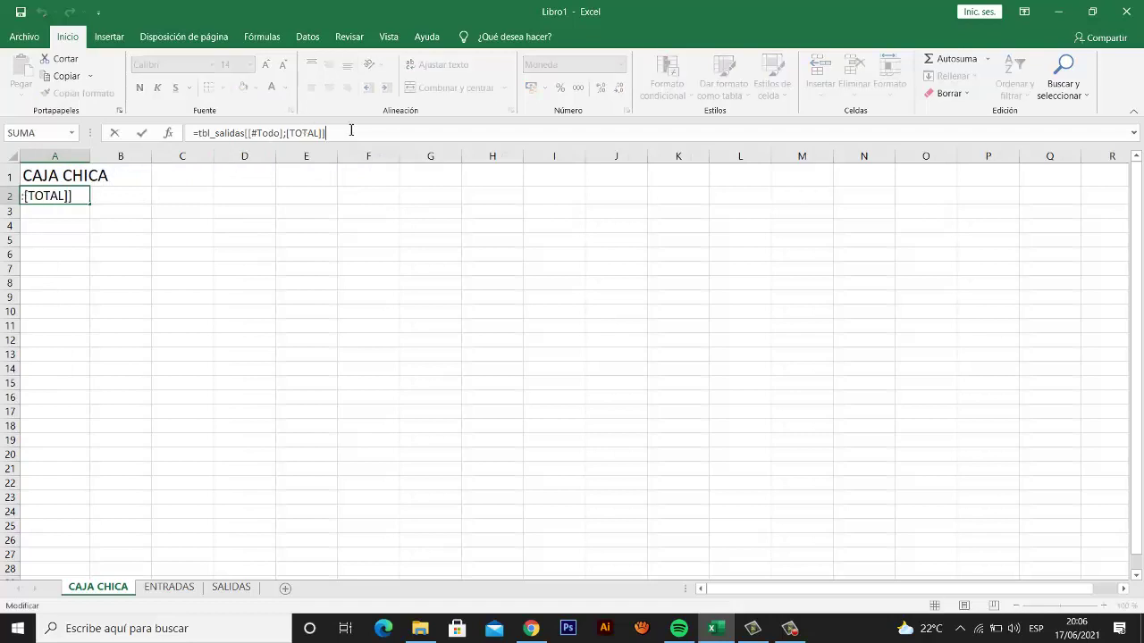
key(Escape)
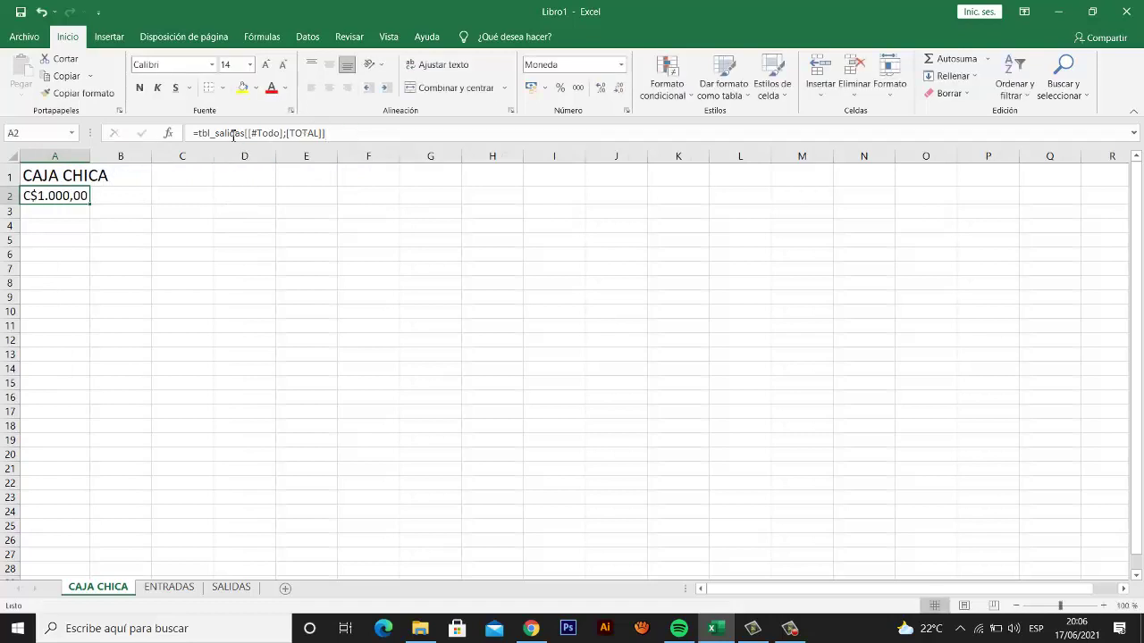
click(221, 133)
drag(200, 132, 215, 134)
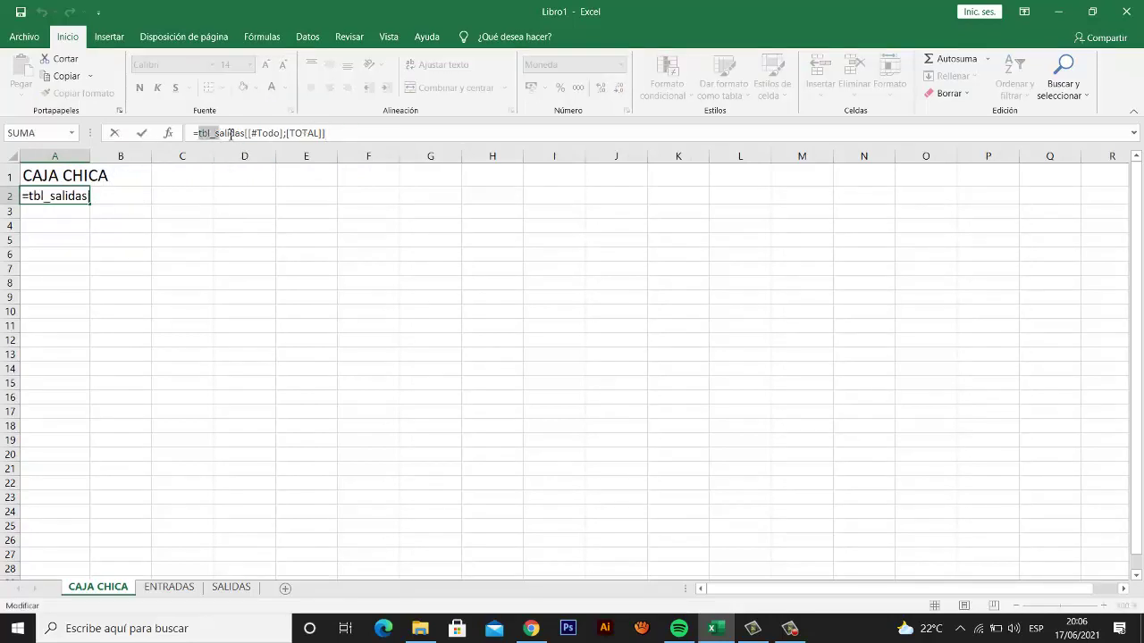
key(Escape)
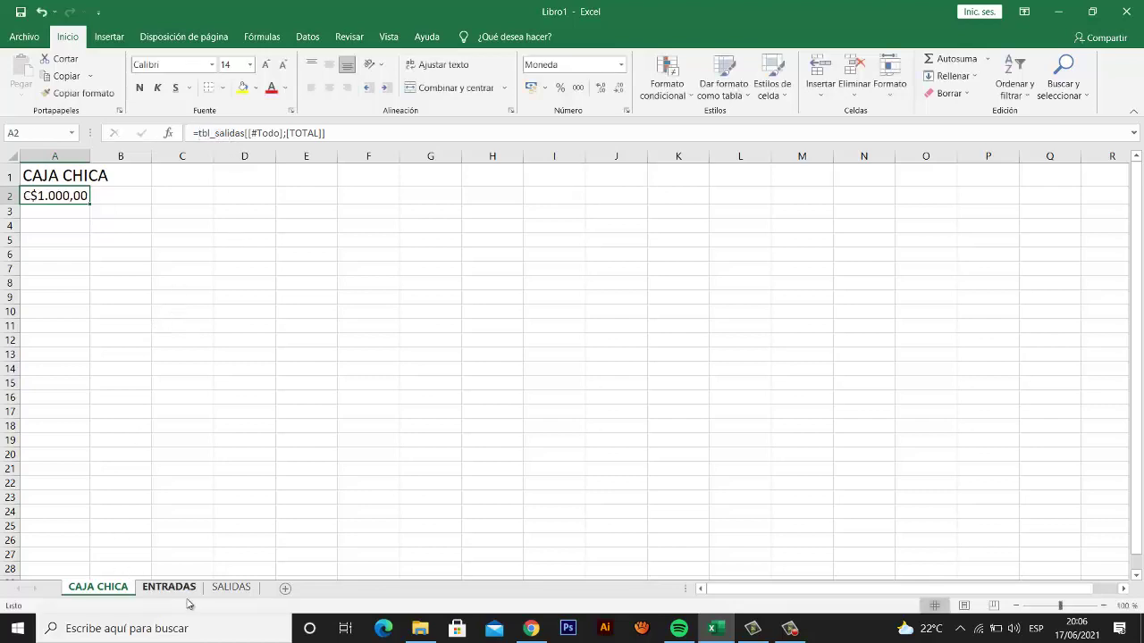
click(240, 591)
click(374, 176)
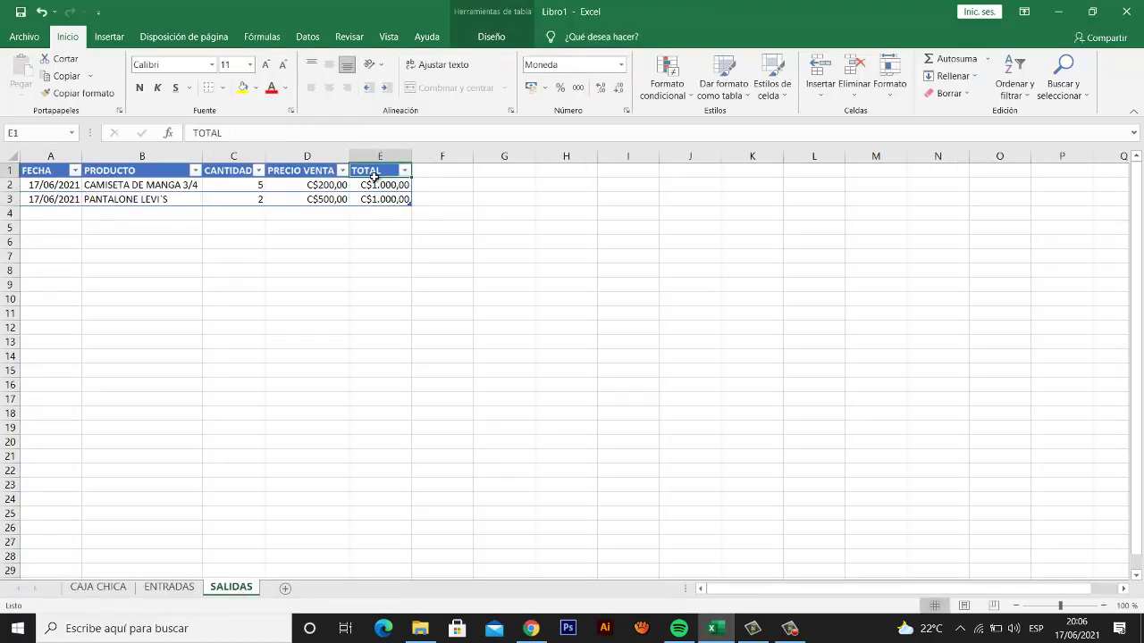
click(374, 176)
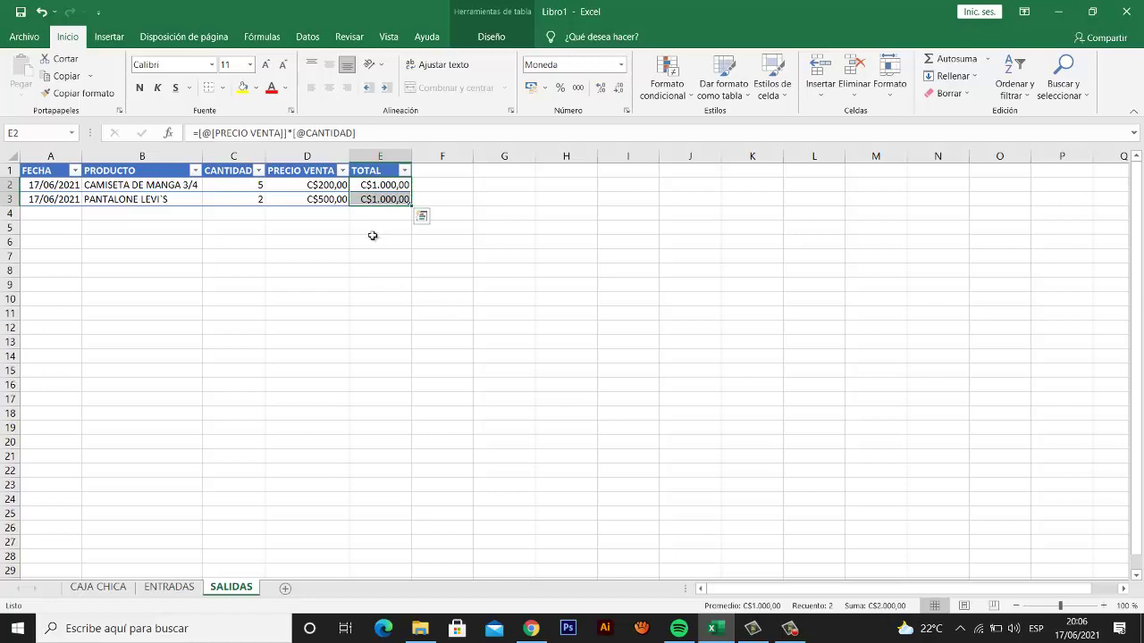
click(100, 590)
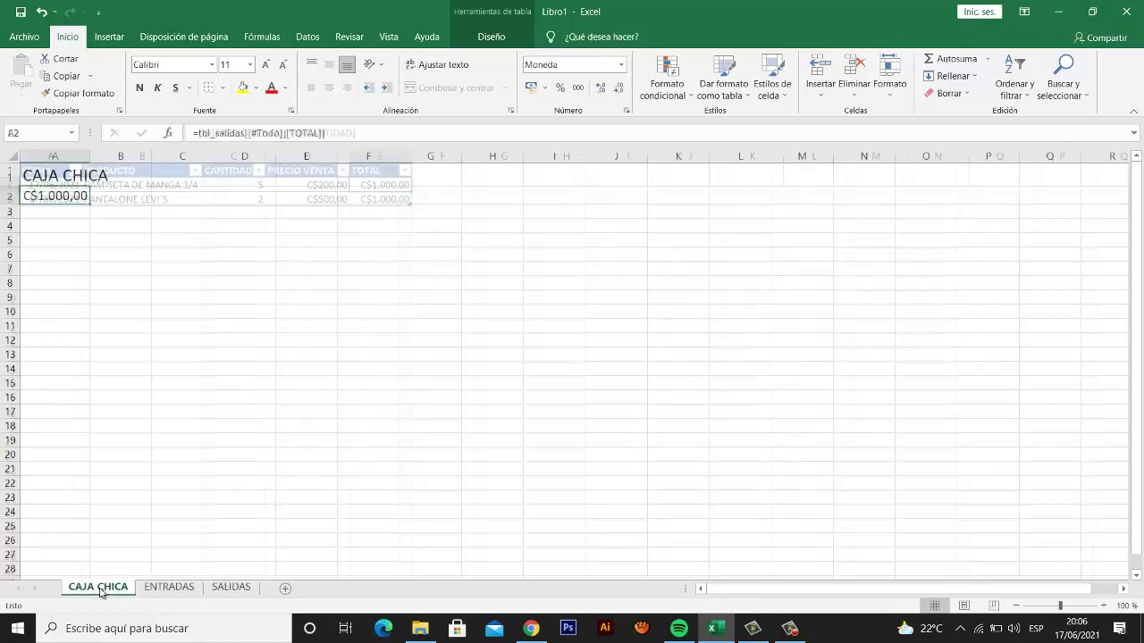
click(200, 133)
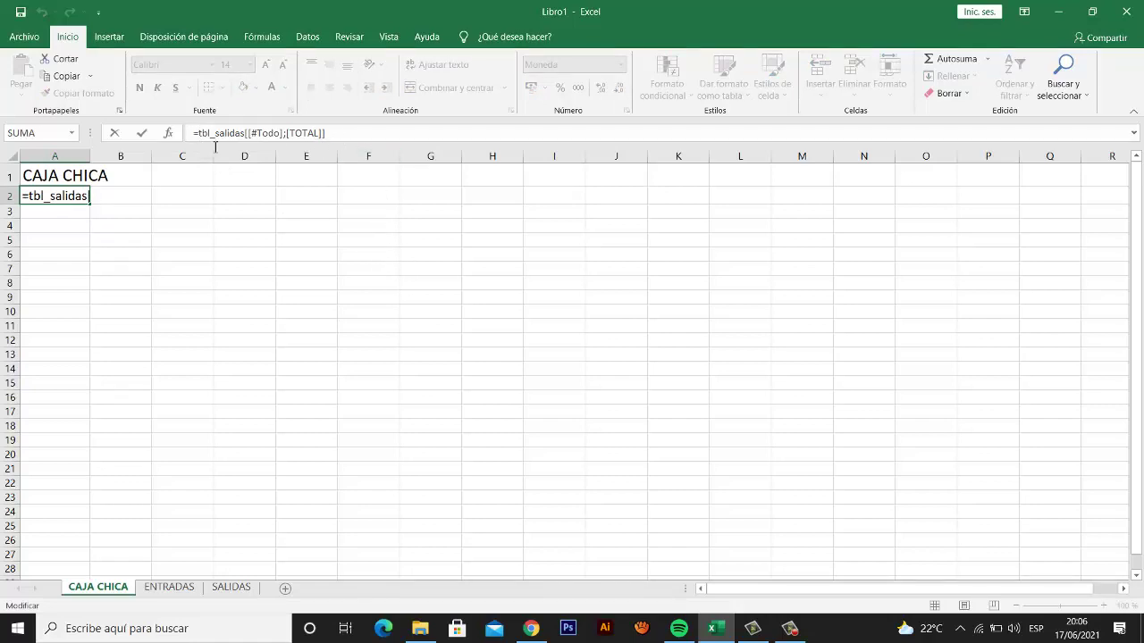
- Replace the A2 formula with =SUMA over the SALIDAS TOTAL column E1:E3
drag(195, 133, 326, 134)
text(=)
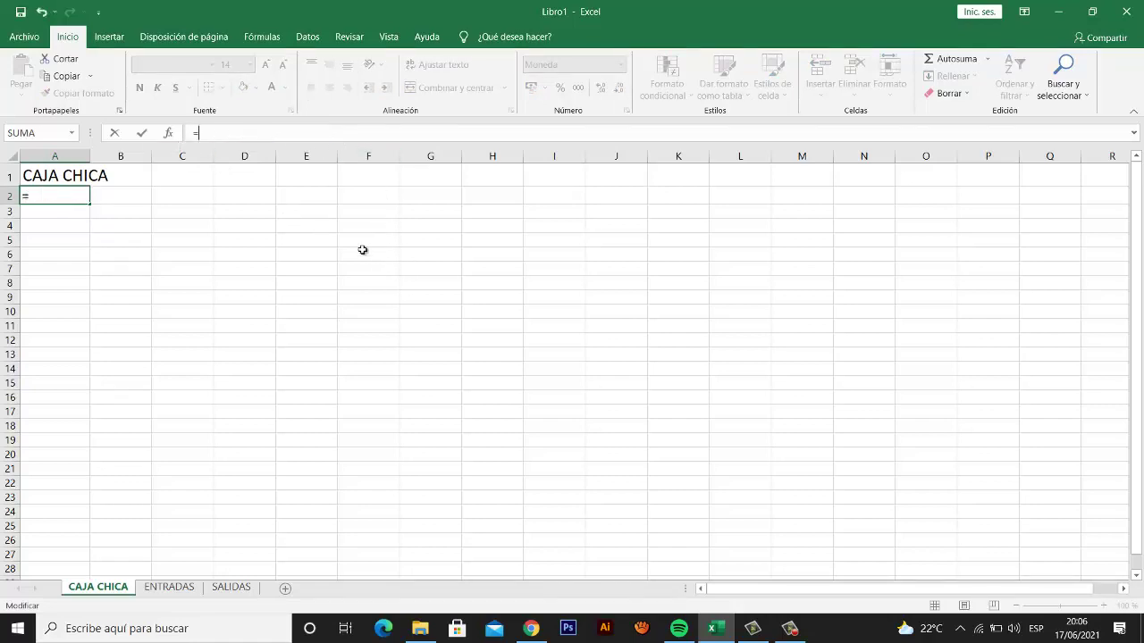
text(sum)
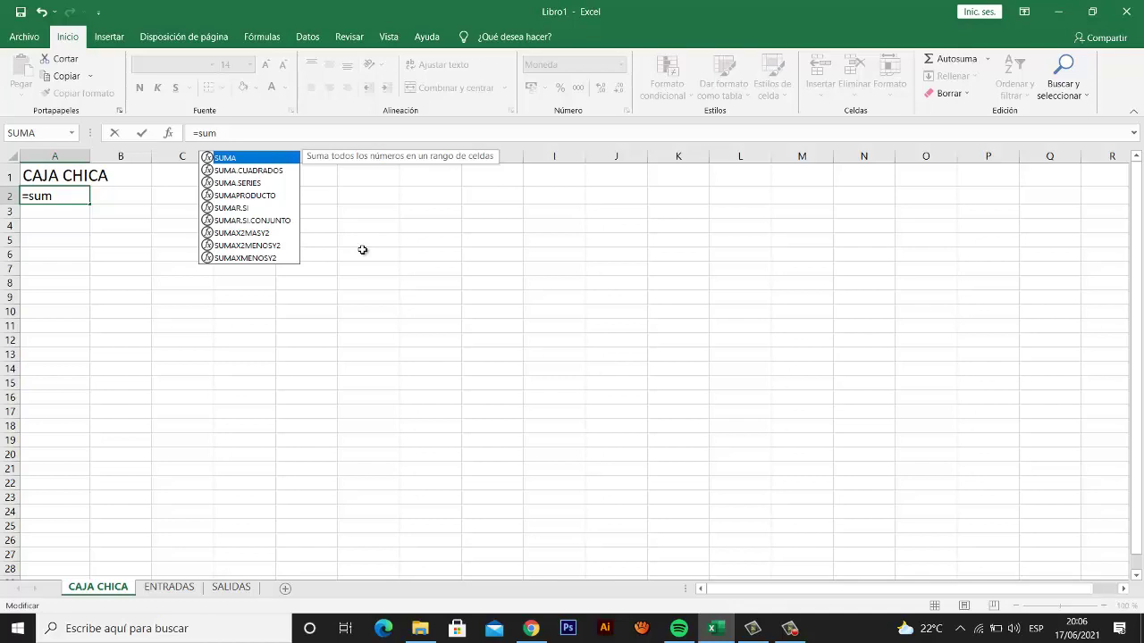
key(Tab)
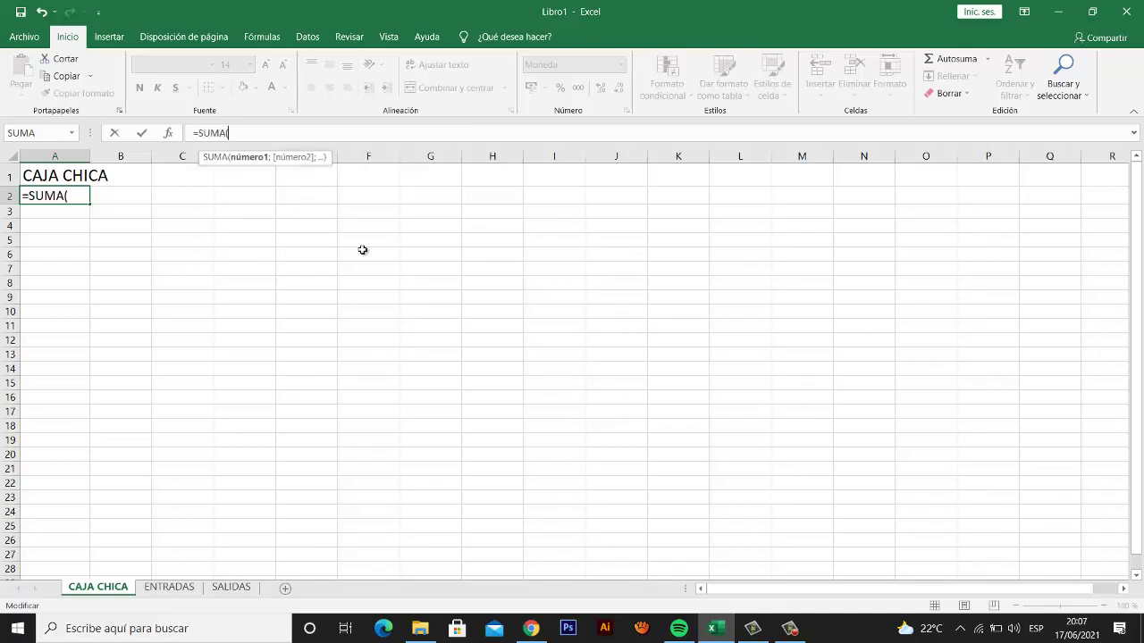
click(215, 587)
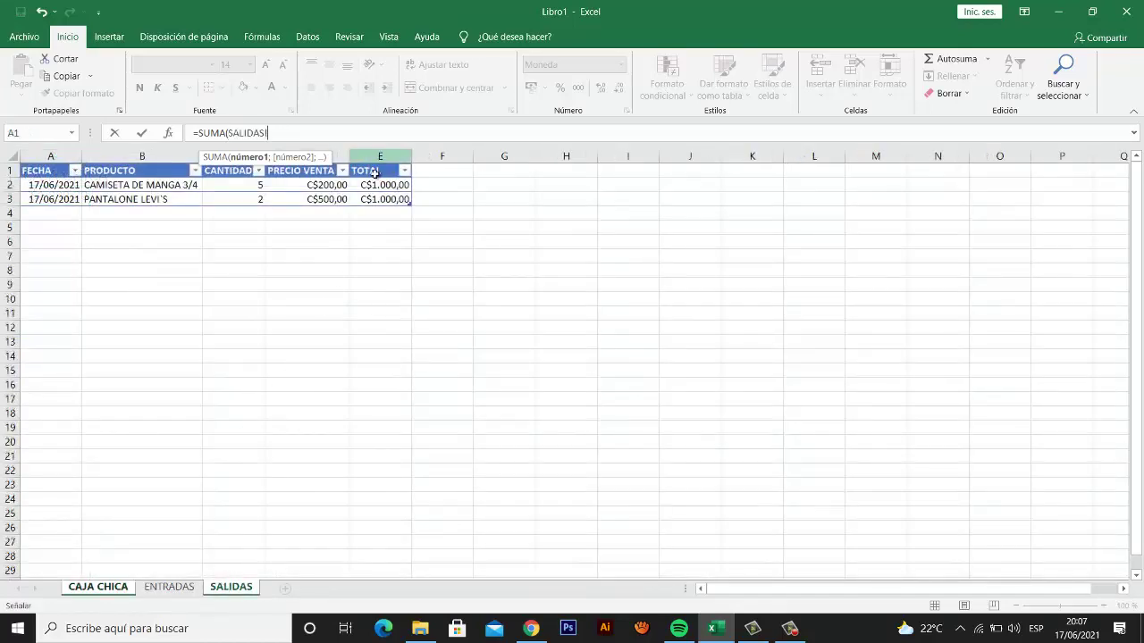
drag(375, 172, 398, 200)
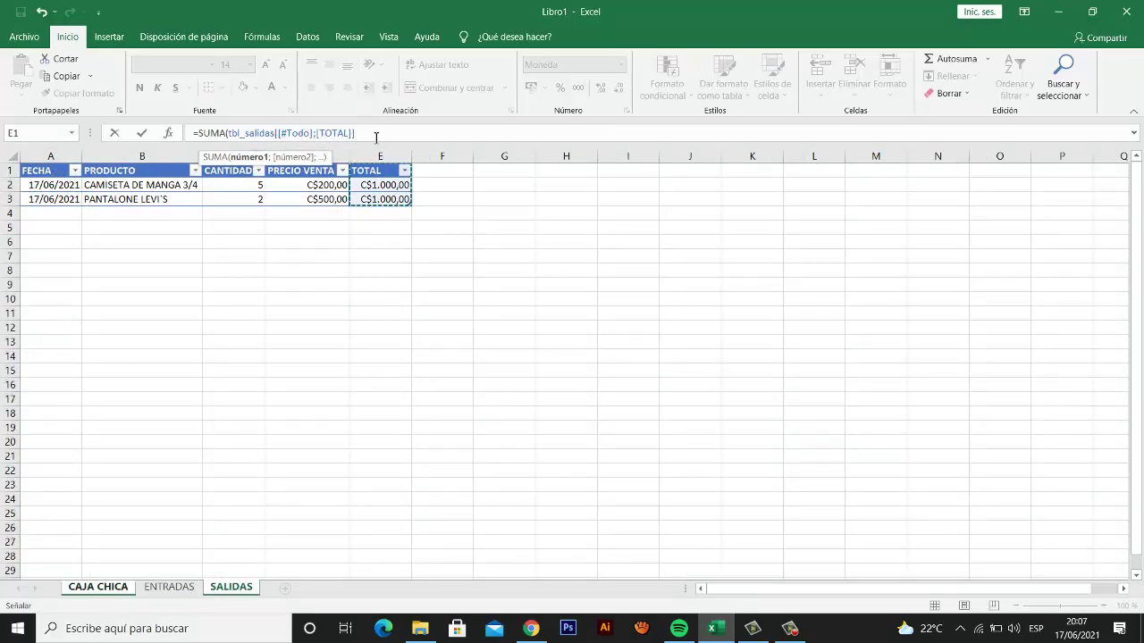
click(376, 137)
text())
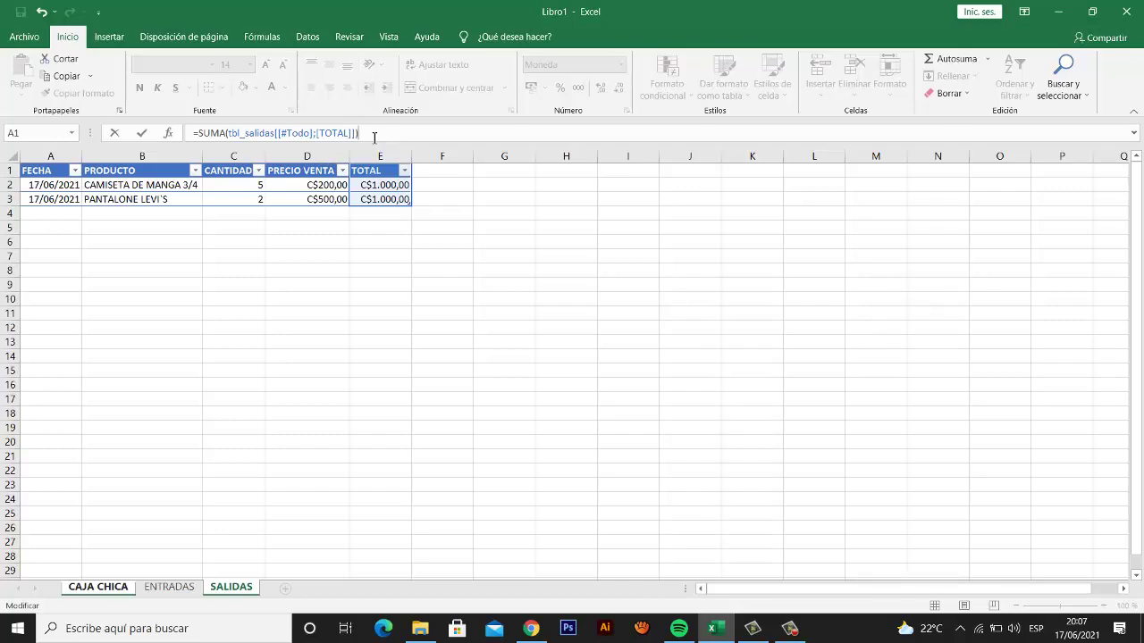
key(Return)
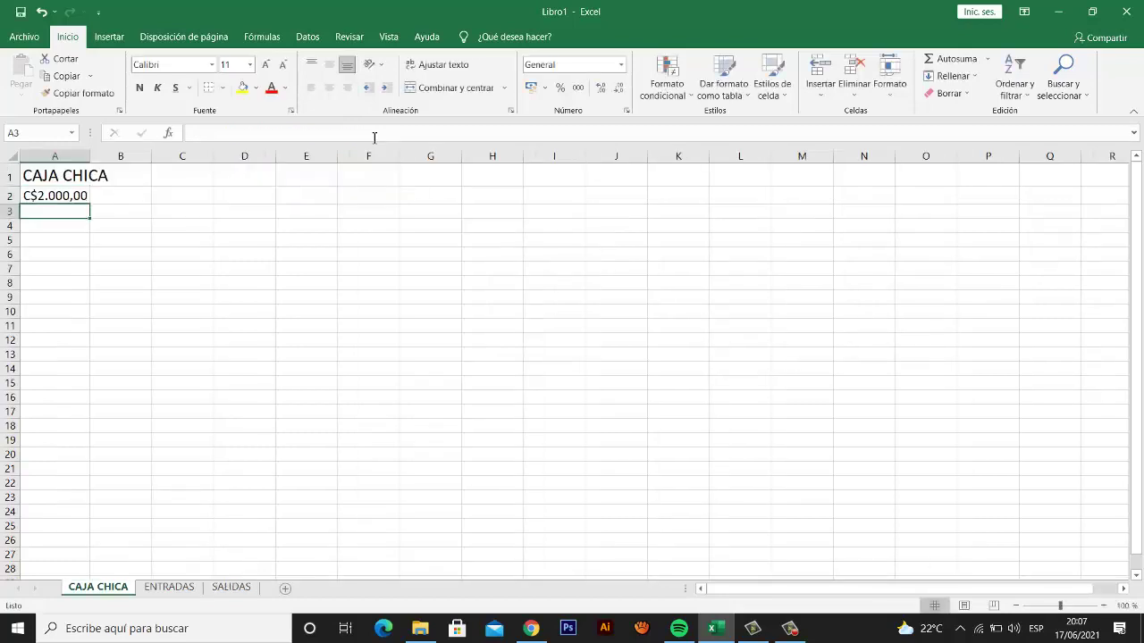
- Check that A2 now shows C$2.000,00 by moving between the nearby cells
key(Up)
key(Up)
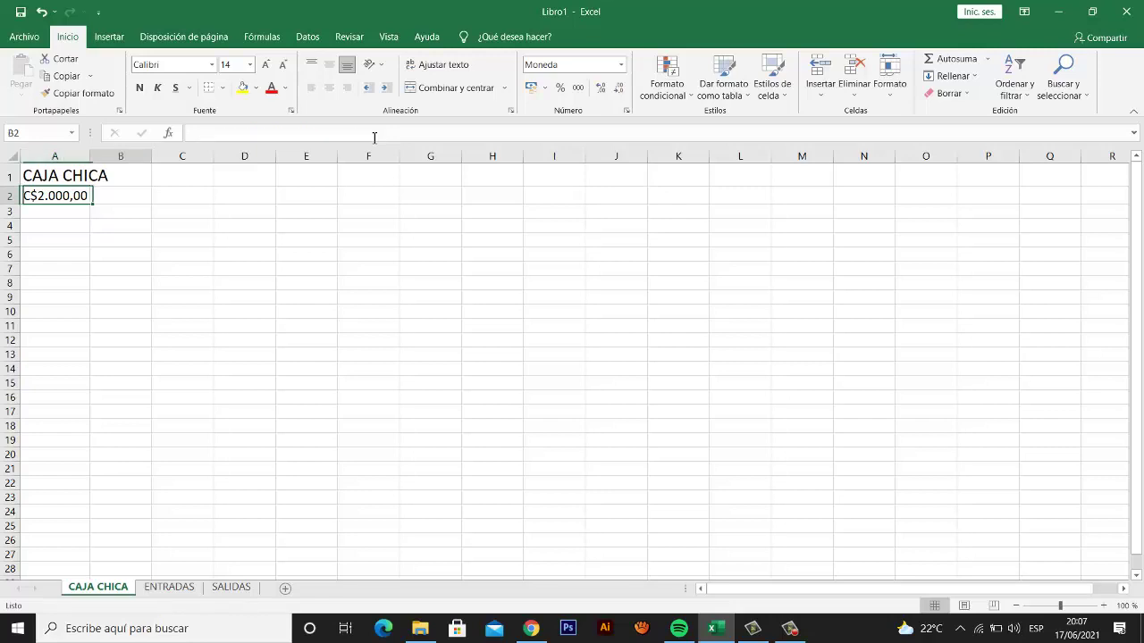
key(Down)
key(Up)
key(Down)
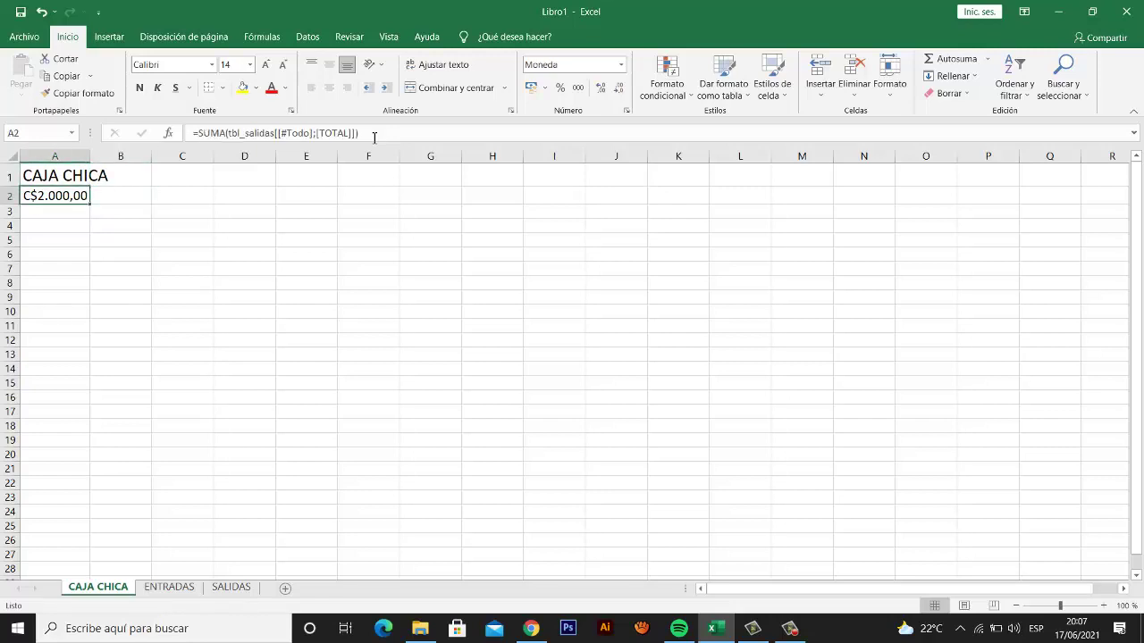
key(Right)
key(Left)
key(Up)
key(Down)
- Look over the cells around B5 beneath the ENTRADAS table
key(ctrl+Page_Down)
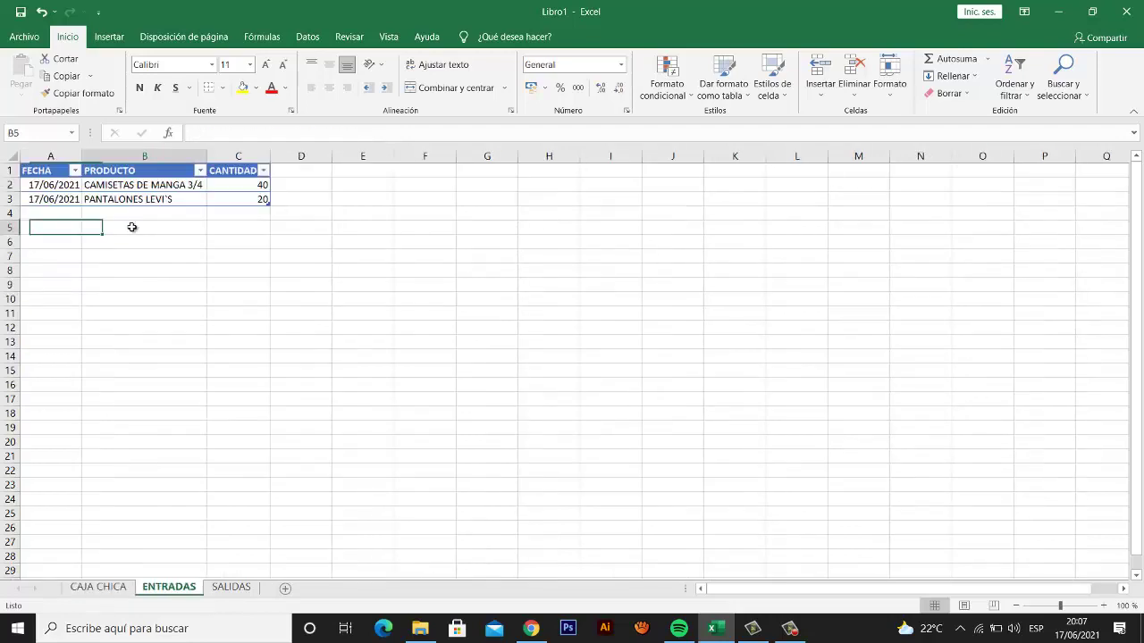
click(131, 227)
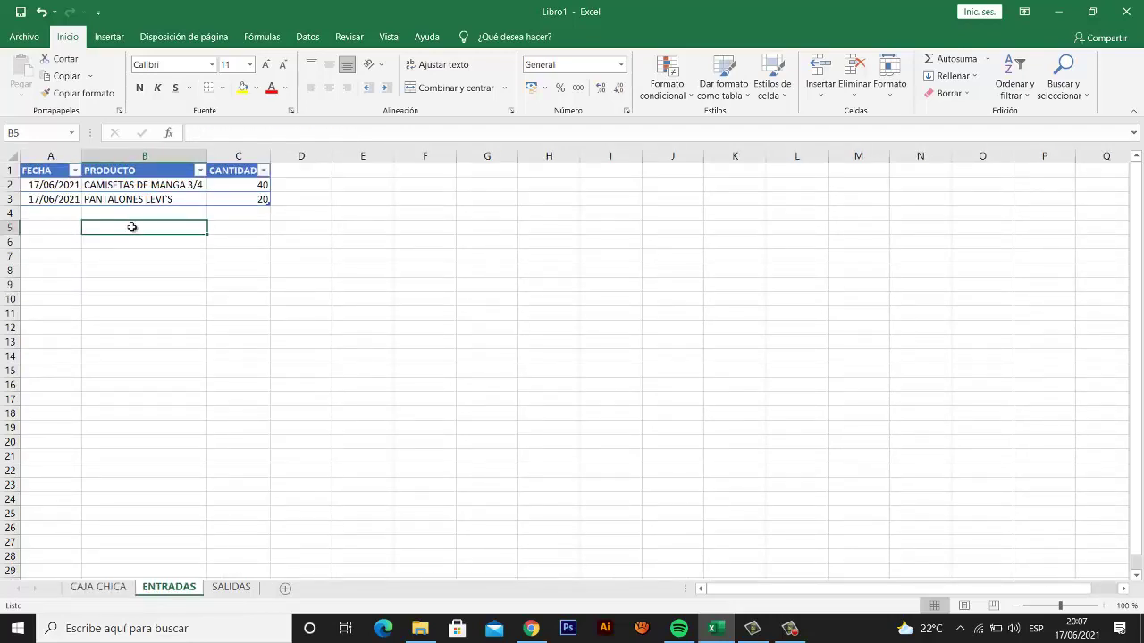
key(Right)
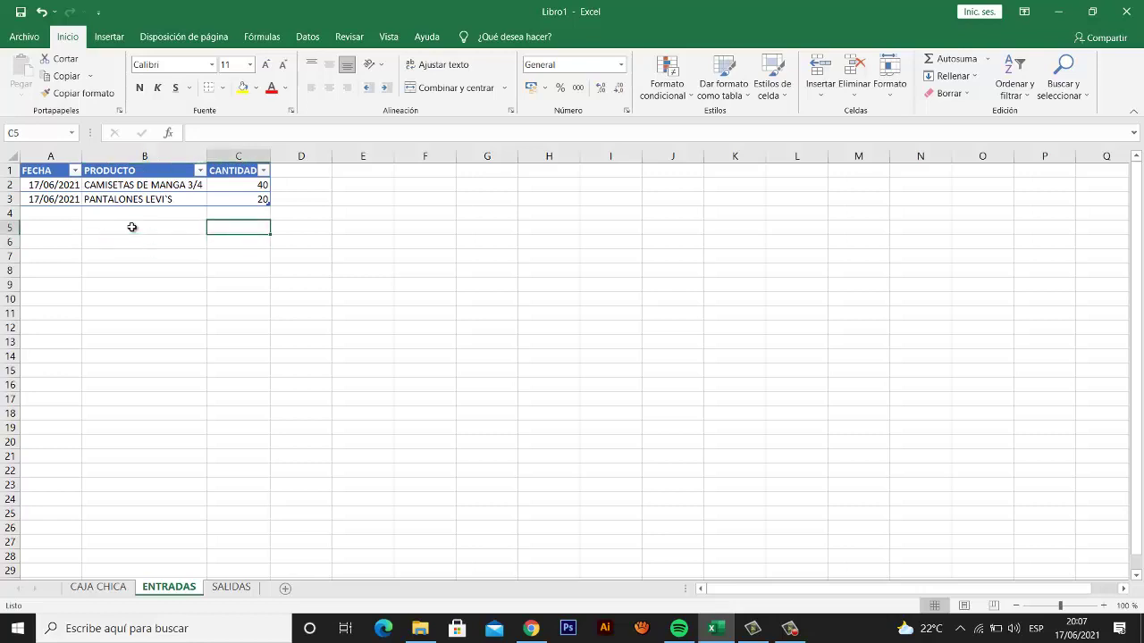
key(Up)
key(Left)
key(Left)
click(132, 227)
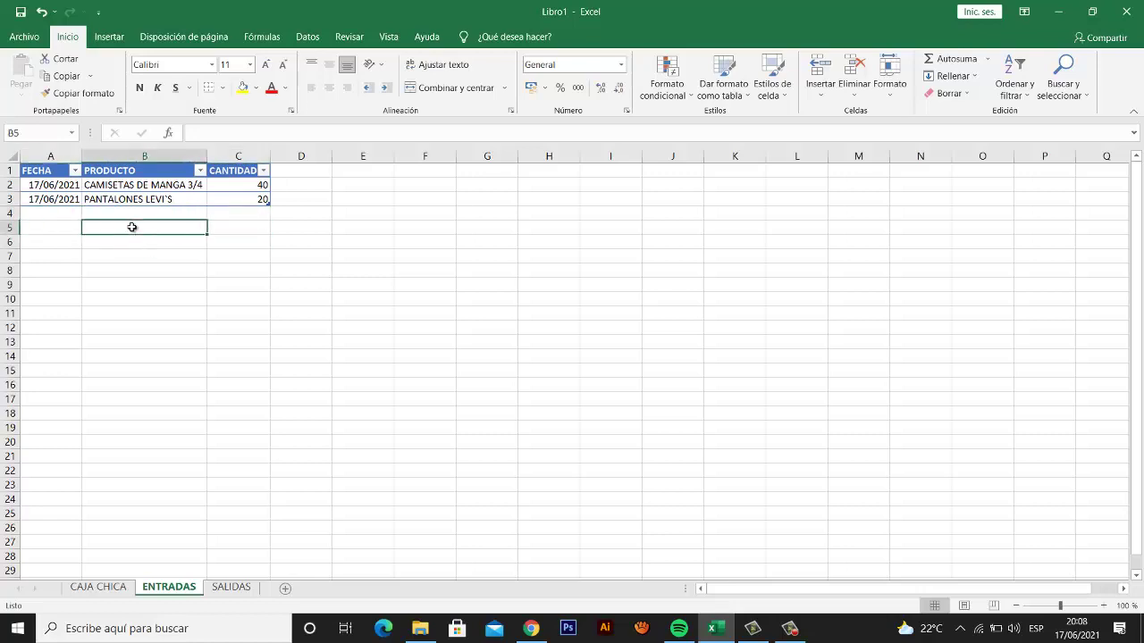
- Review the PANTALONE LEVI'S sale in row 3 of the SALIDAS table
click(226, 591)
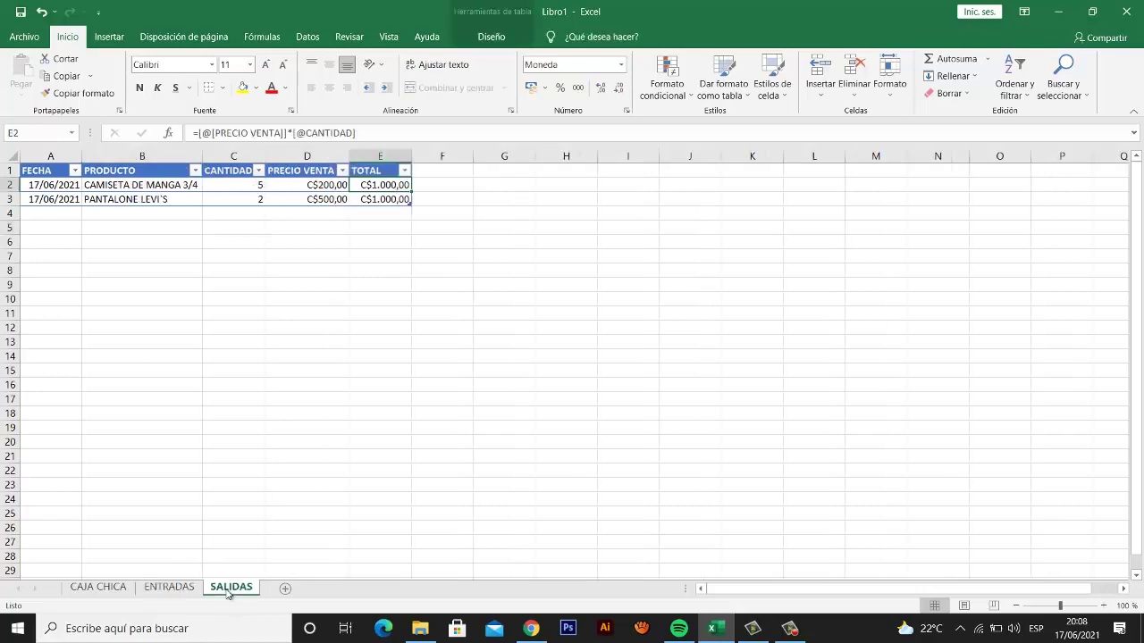
click(163, 589)
click(98, 587)
click(214, 594)
click(142, 216)
click(166, 200)
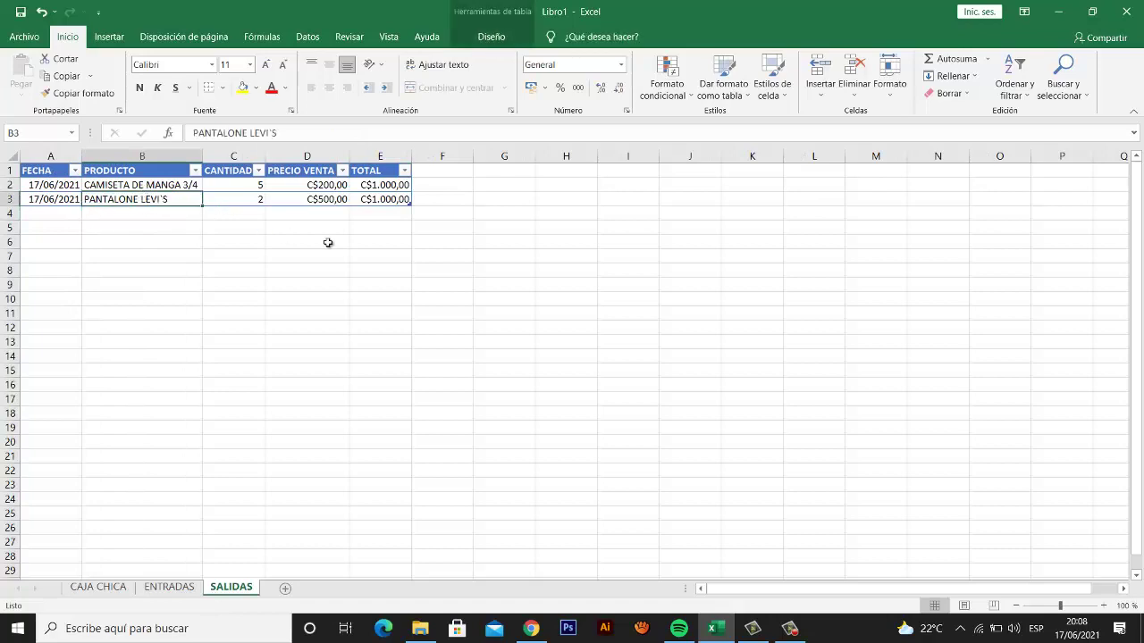
key(Right)
key(Right)
key(Left)
key(Left)
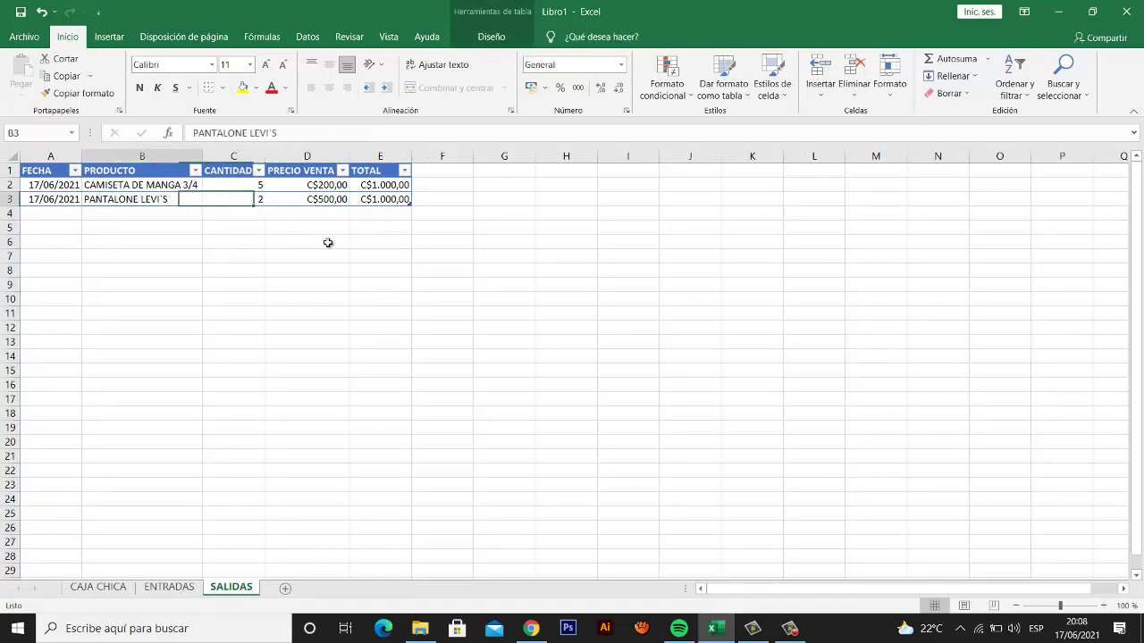
key(Left)
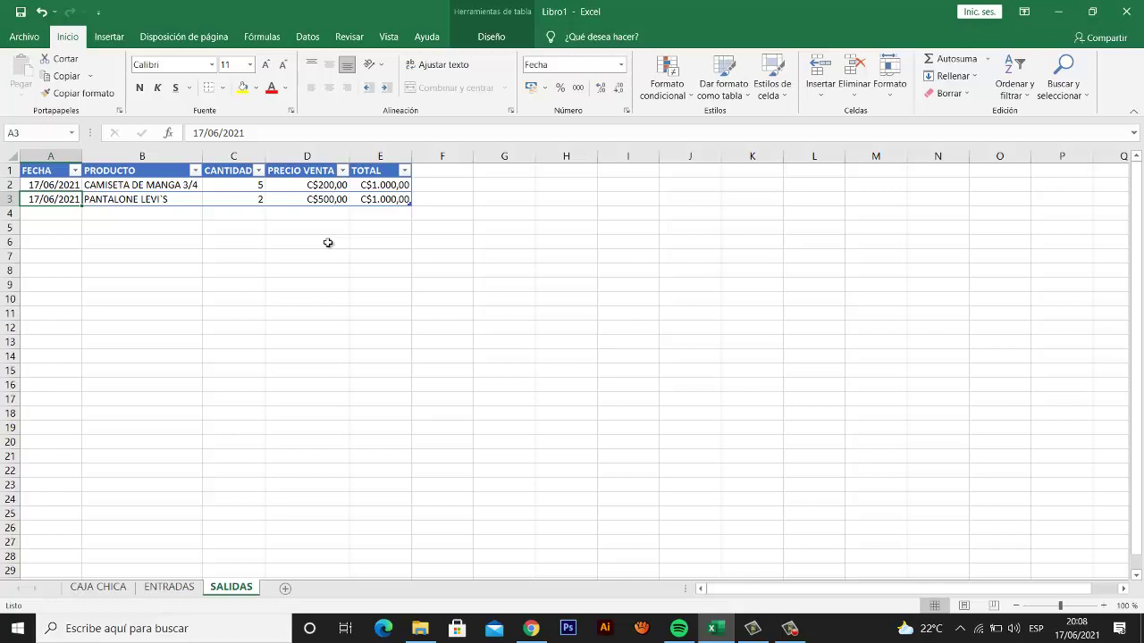
key(Right)
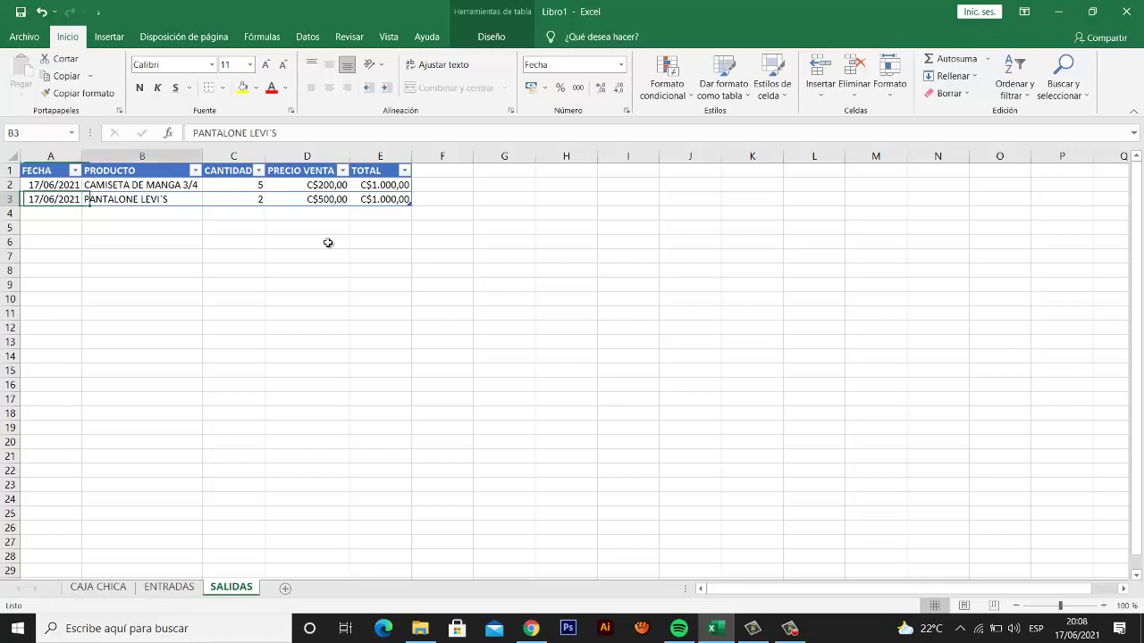
key(Right)
key(Left)
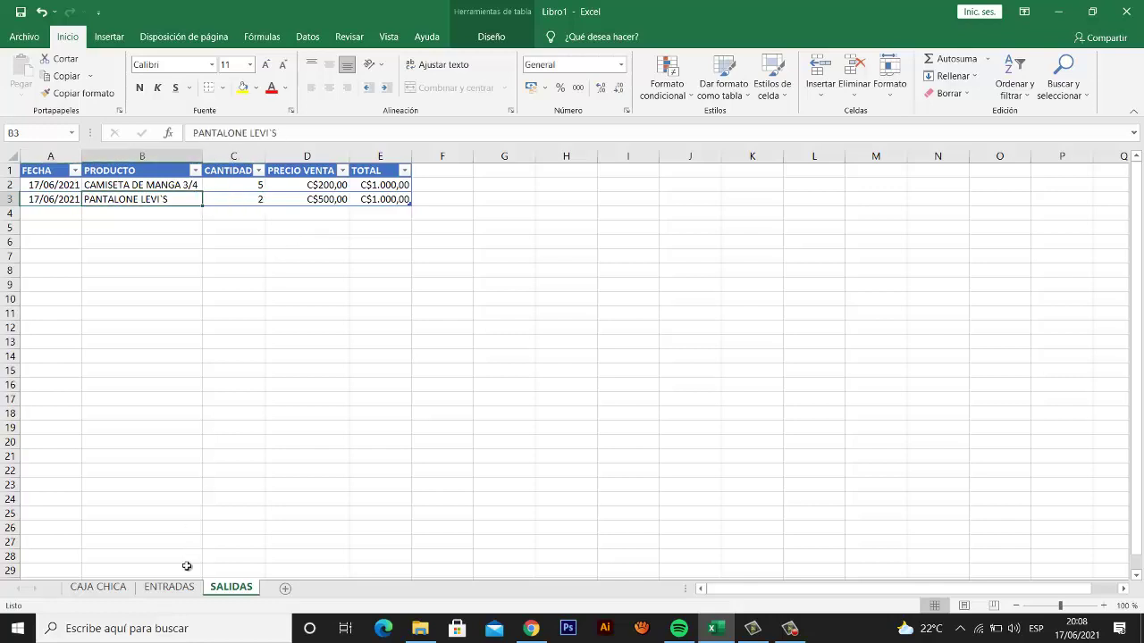
- Check the PANTALONES LEVI'S product entry on ENTRADAS without changing it
click(178, 590)
click(149, 199)
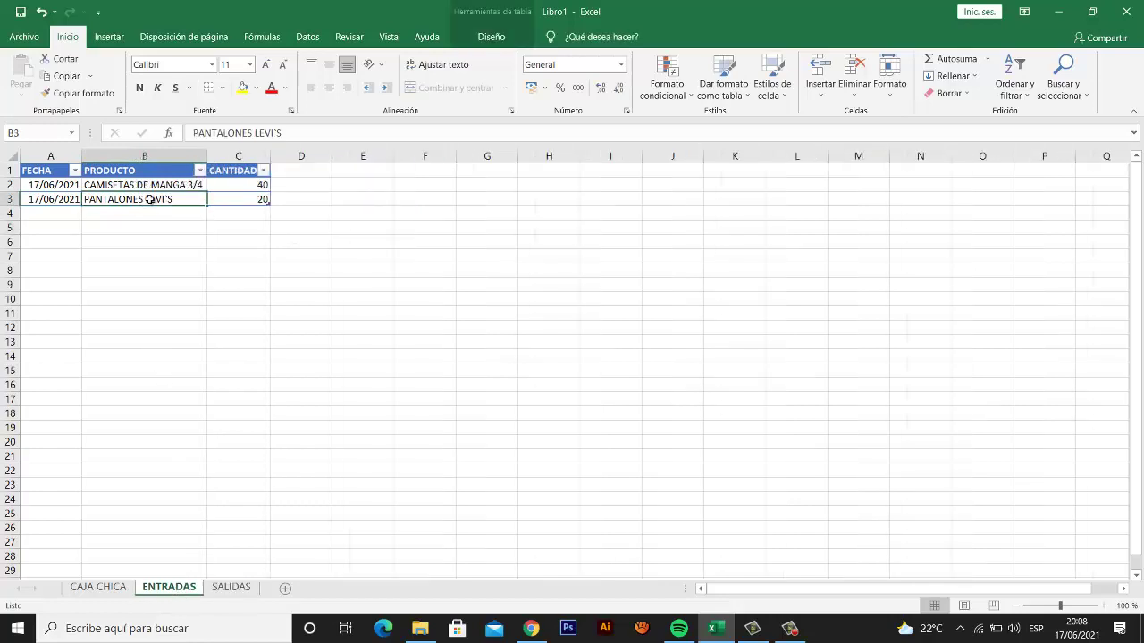
double_click(150, 199)
key(Escape)
drag(165, 217, 131, 348)
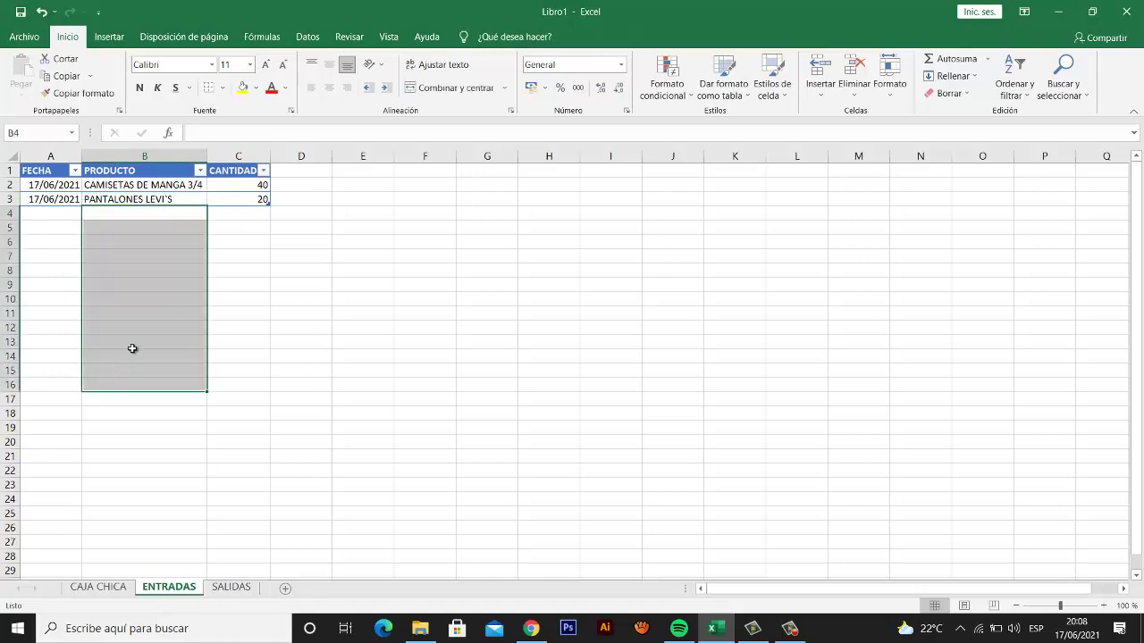
click(131, 344)
- Re-enter quantity 2 in SALIDAS cell C3, then view CAJA CHICA showing C$2.000,00
click(231, 587)
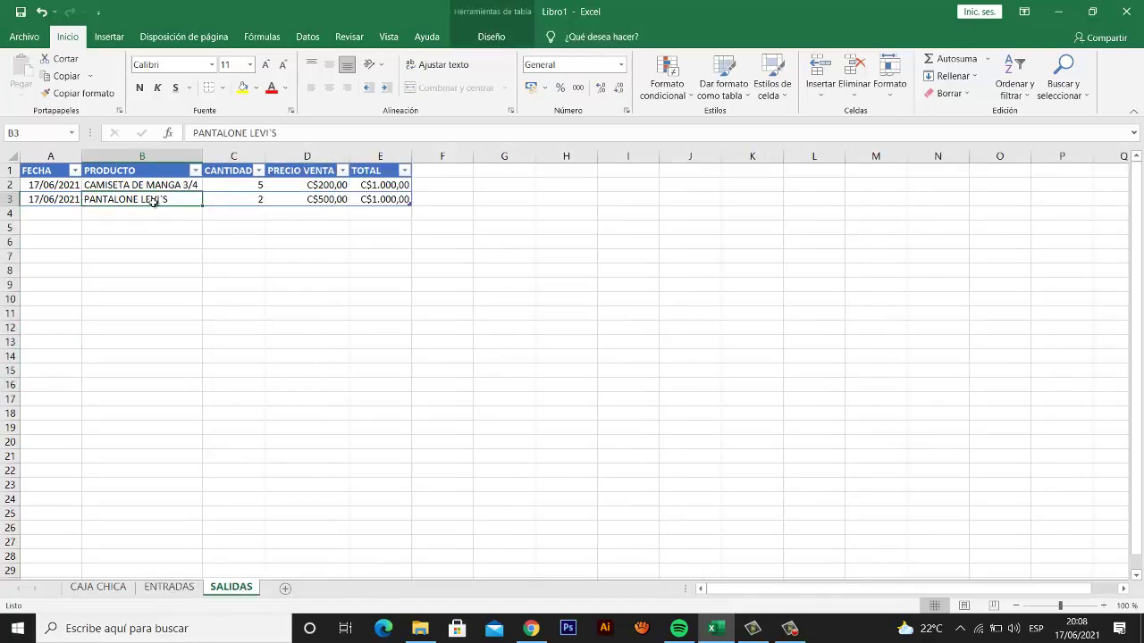
click(248, 199)
text(2)
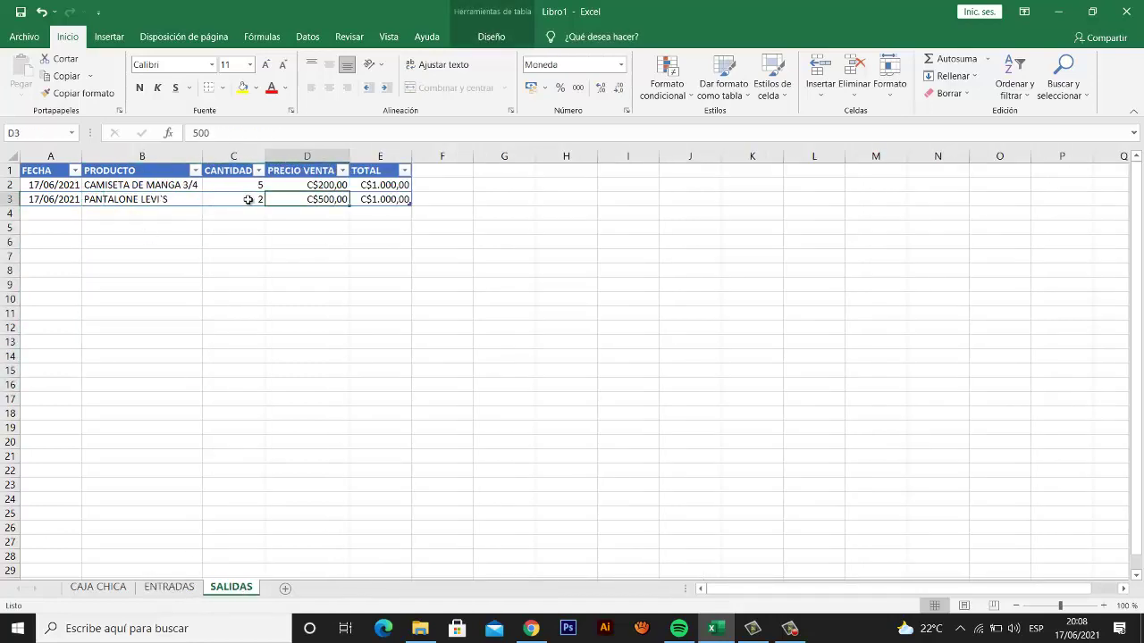
key(Return)
click(249, 200)
key(Right)
key(Right)
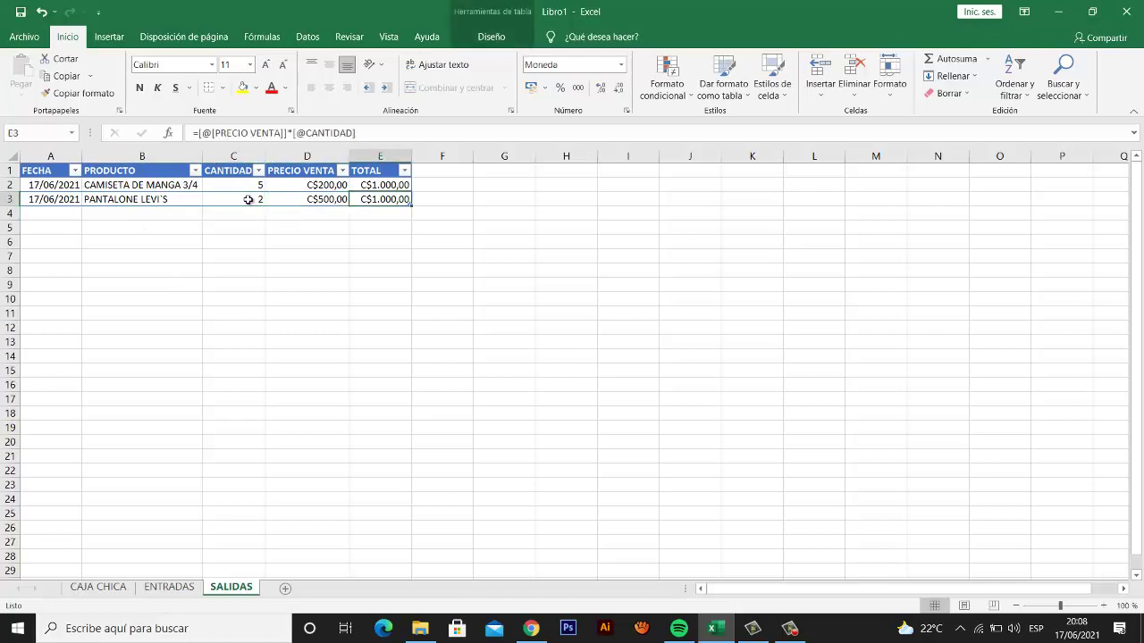
key(Left)
key(Left)
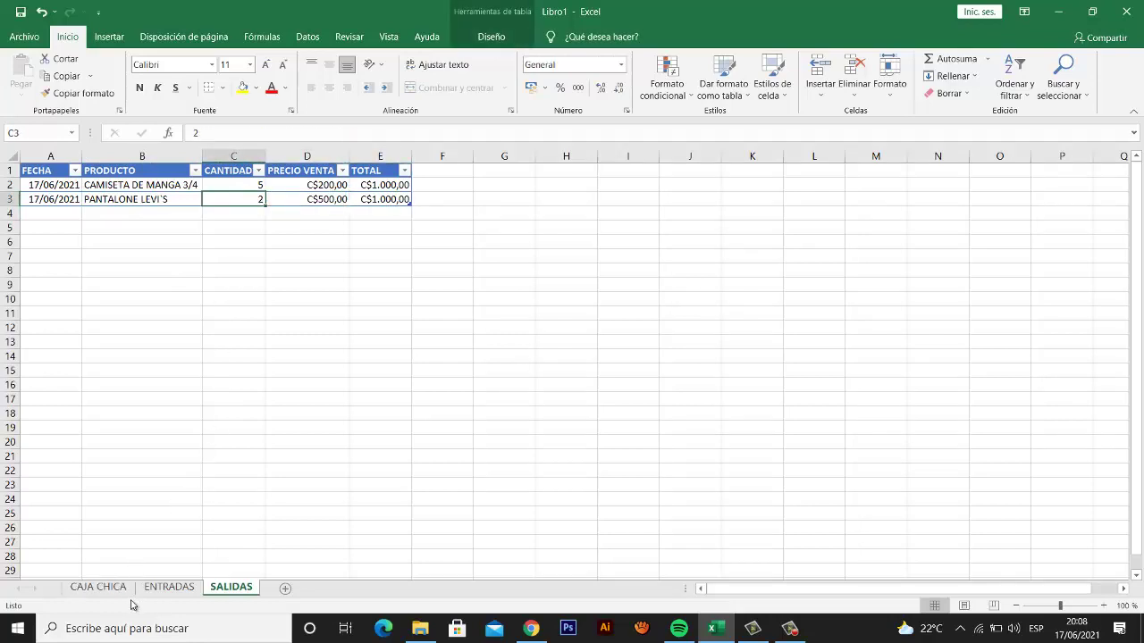
click(116, 591)
- Inspect the CAJA CHICA cells, checking the SUMA formula behind the total in A2
click(115, 208)
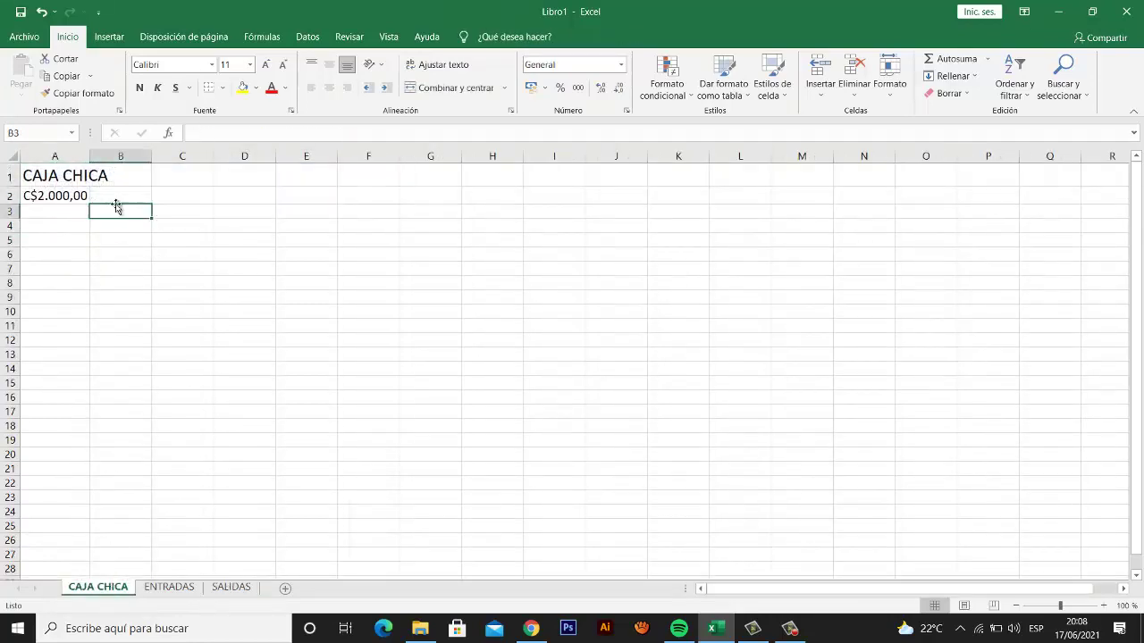
click(107, 195)
click(72, 196)
click(71, 175)
- Compare the product names in ENTRADAS B2:B3 with PANTALONE LEVI'S on SALIDAS
click(183, 586)
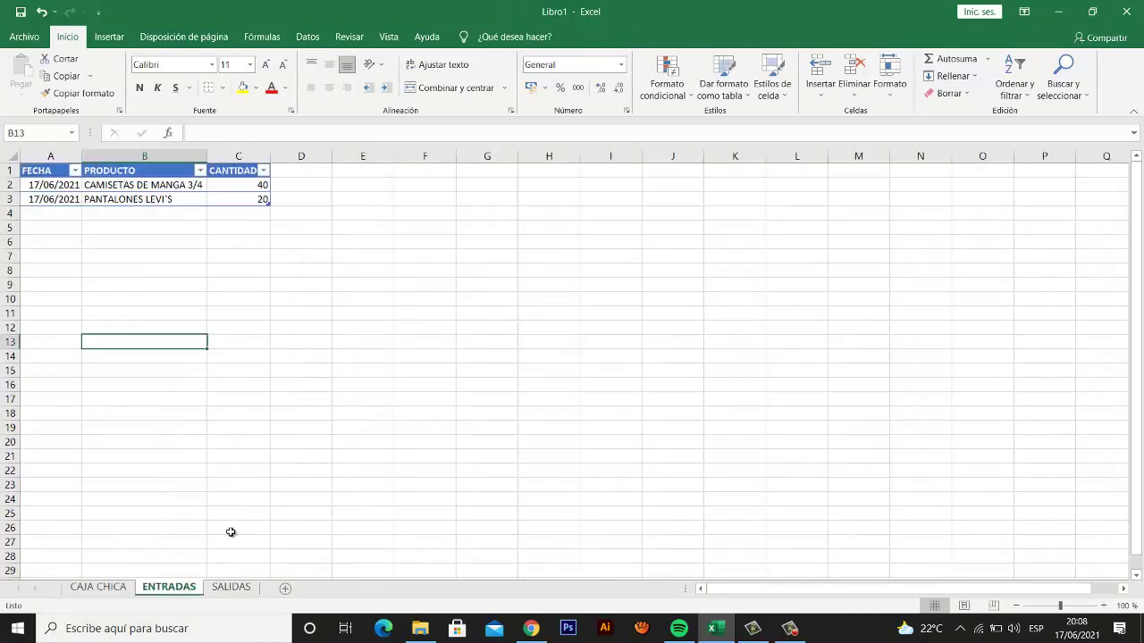
click(226, 587)
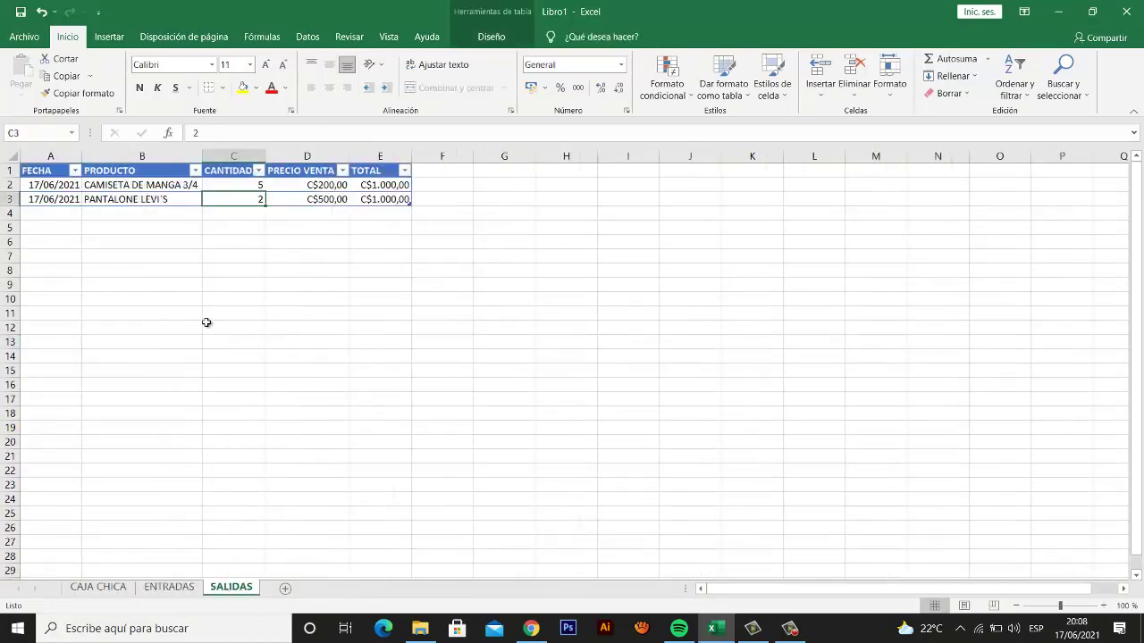
click(162, 196)
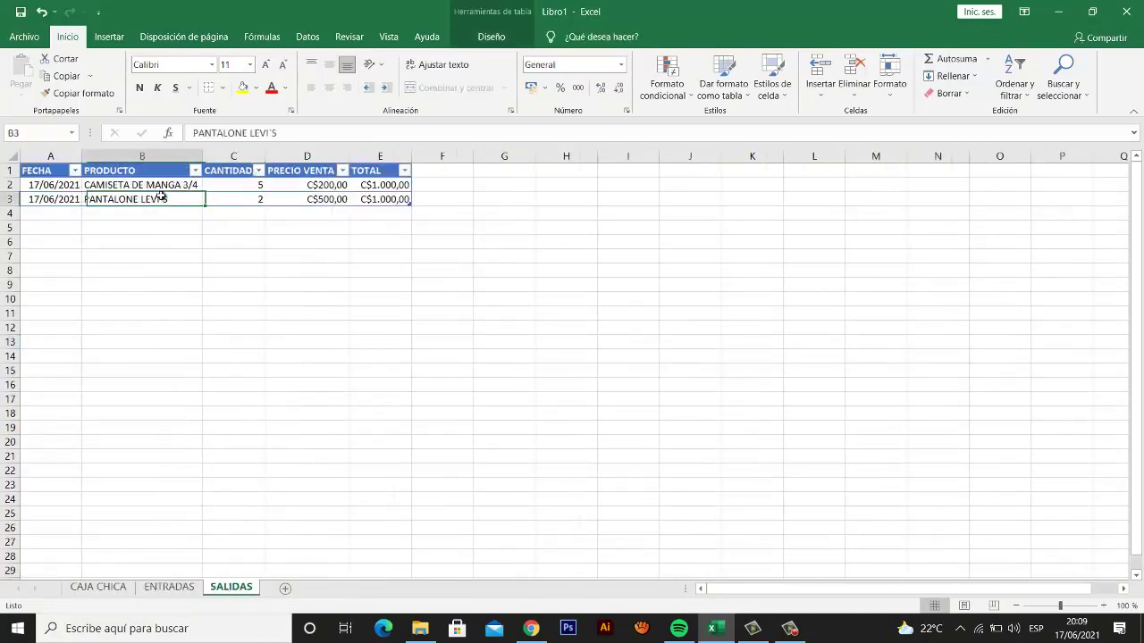
click(184, 588)
click(163, 222)
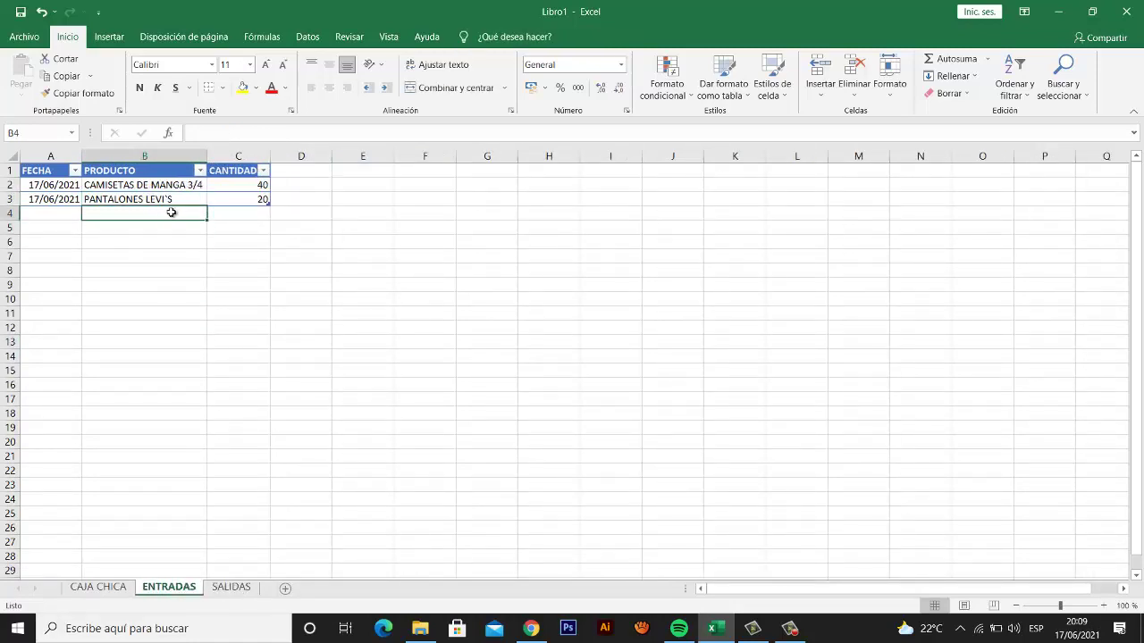
drag(139, 186, 146, 201)
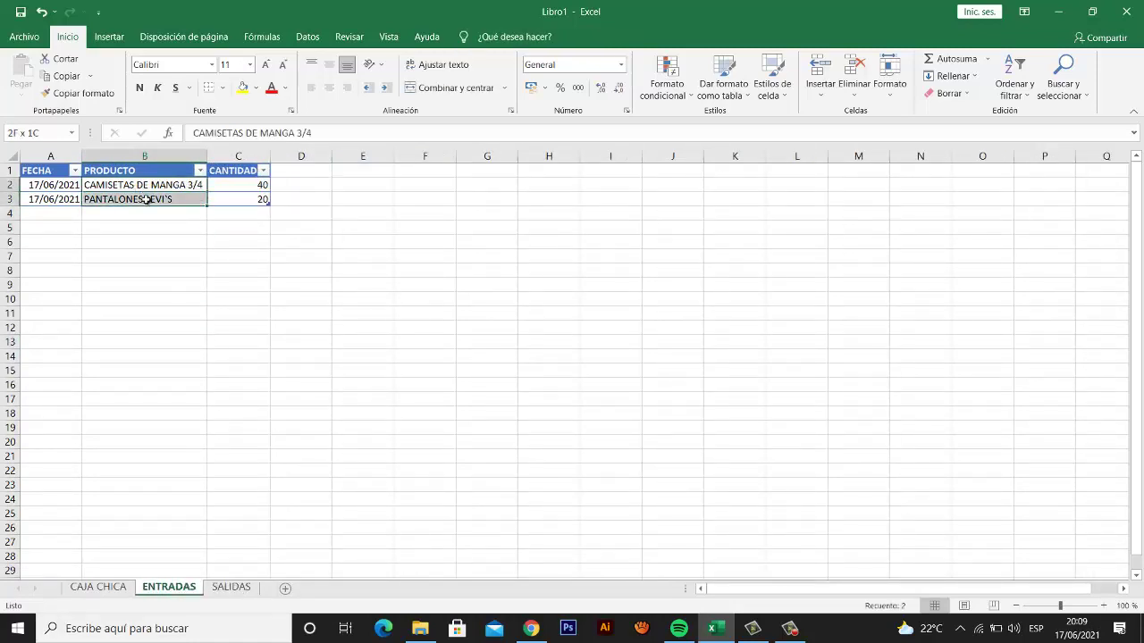
drag(143, 242, 143, 227)
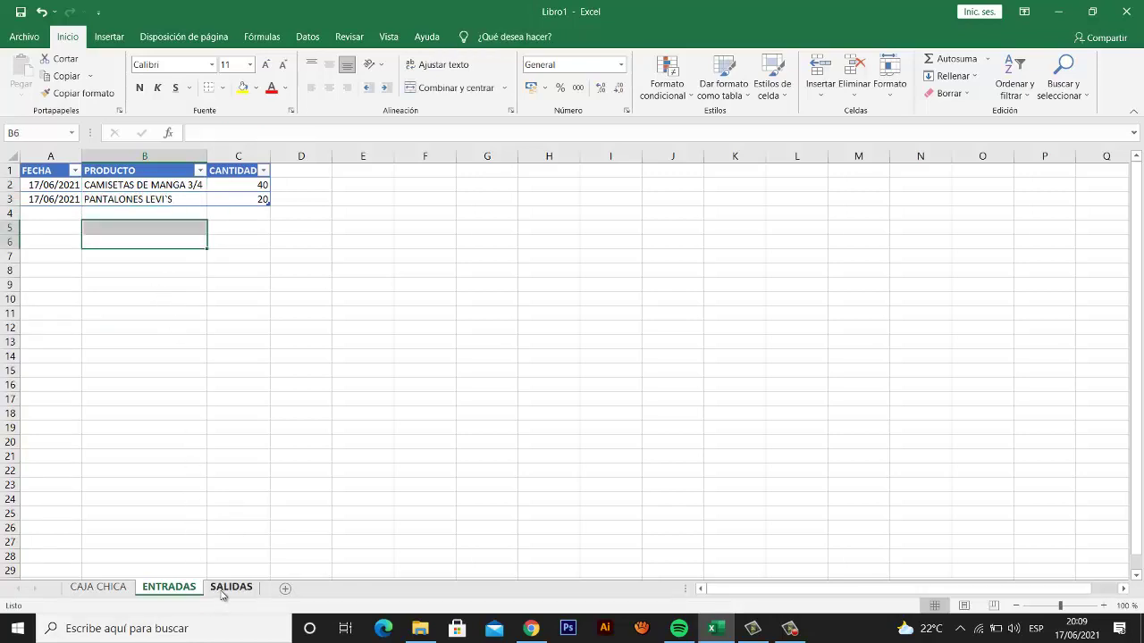
- Check CAMISETA DE MANGA 3/4 on SALIDAS, then sum the ENTRADAS purchased quantities 40 and 20
click(231, 587)
click(179, 184)
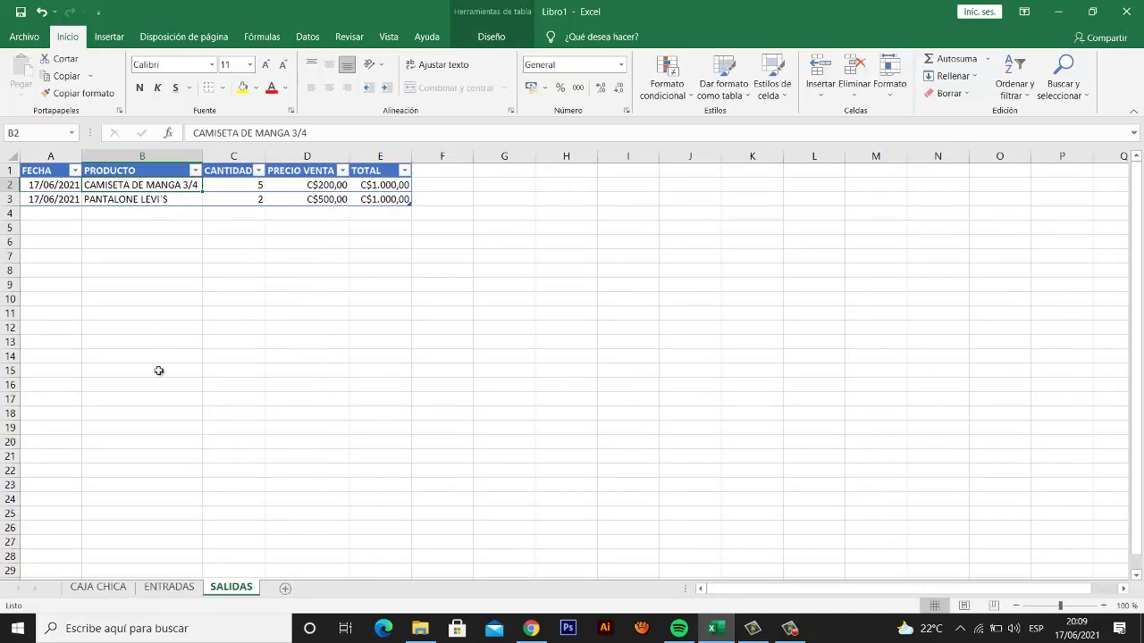
click(183, 591)
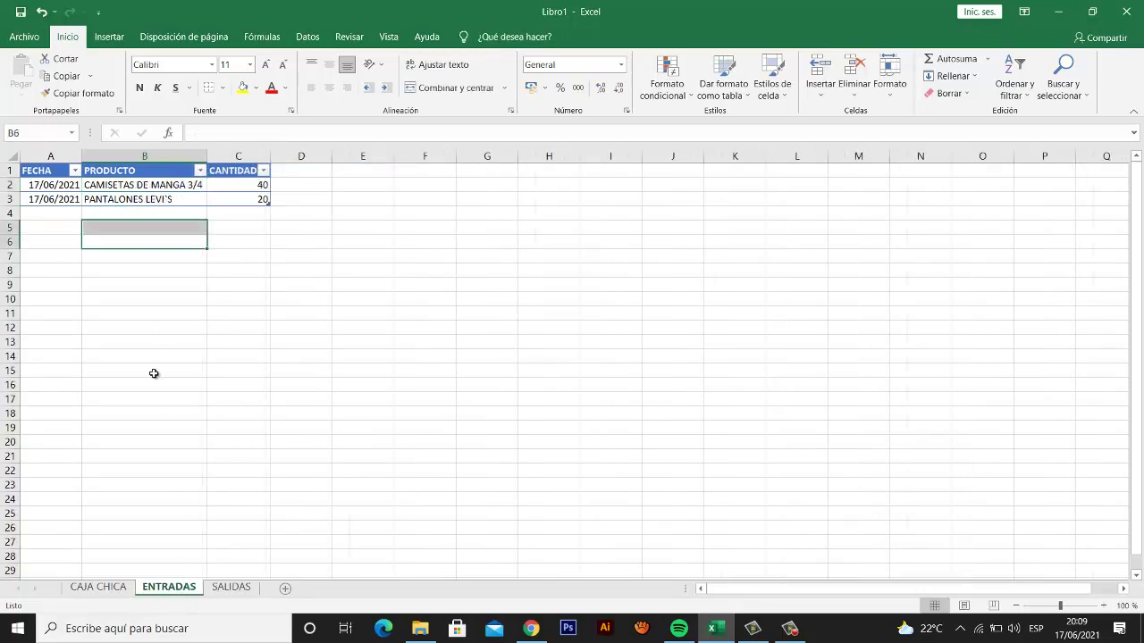
click(170, 200)
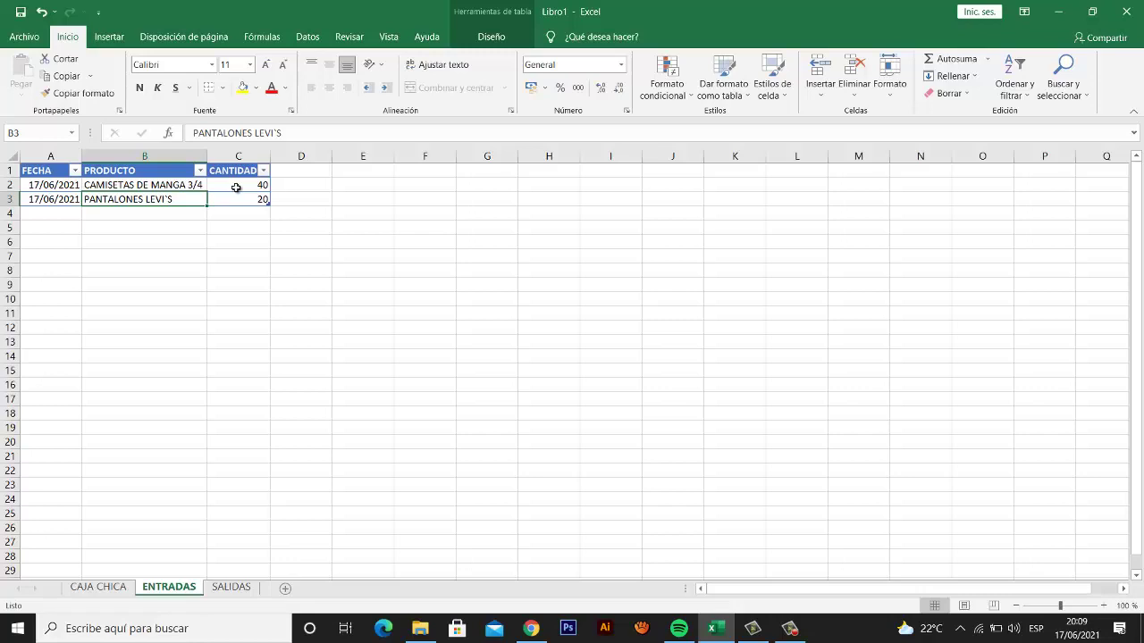
drag(236, 187, 239, 195)
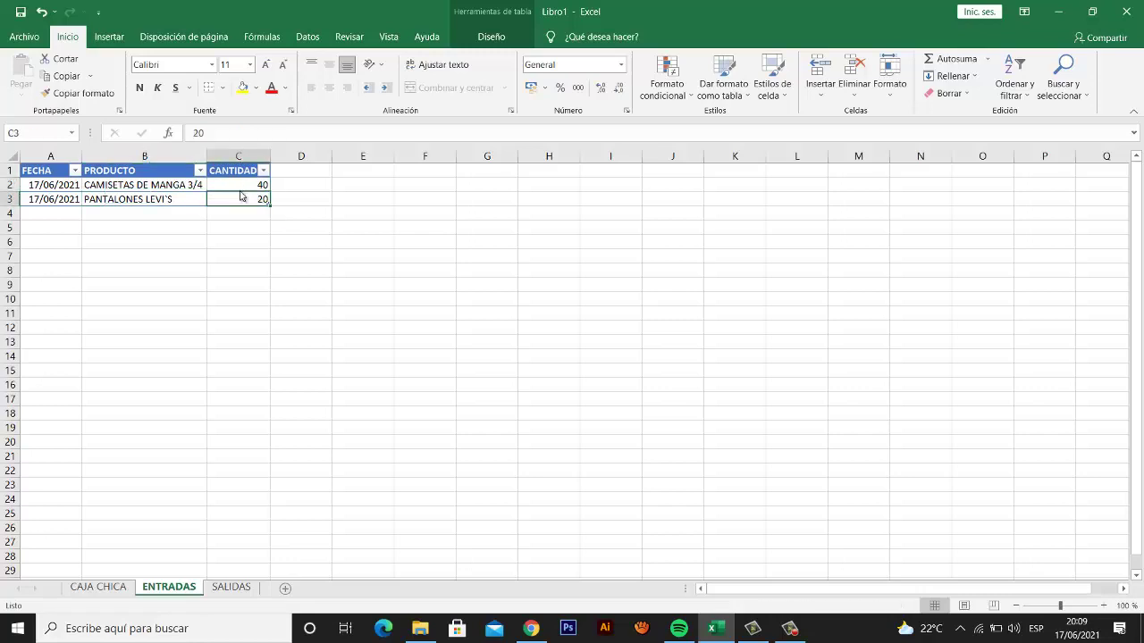
click(239, 183)
- Sum the SALIDAS sold quantities, then review the PANTALONES LEVI'S row on ENTRADAS
click(231, 587)
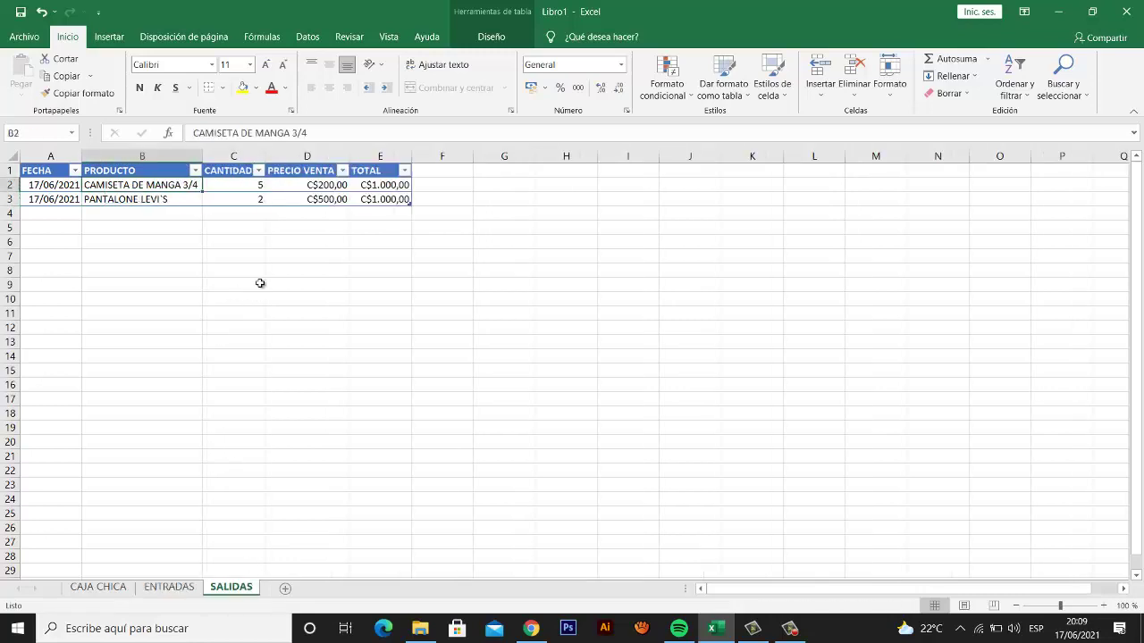
mouse_move(238, 185)
mouse_down()
mouse_move(256, 200)
mouse_move(246, 193)
mouse_up()
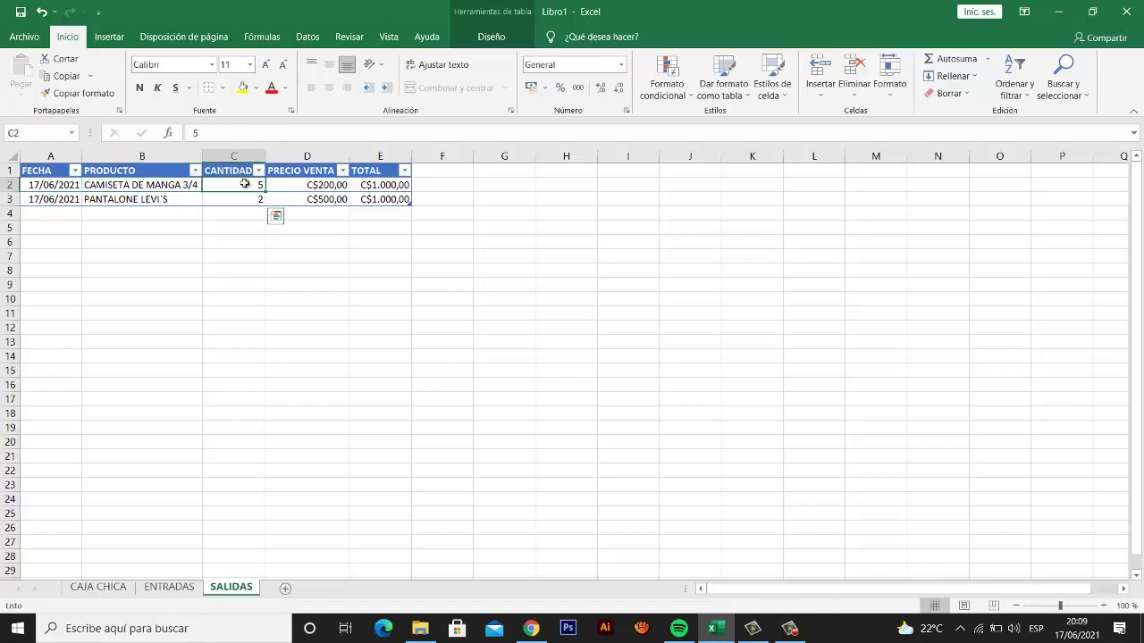
click(164, 202)
click(179, 587)
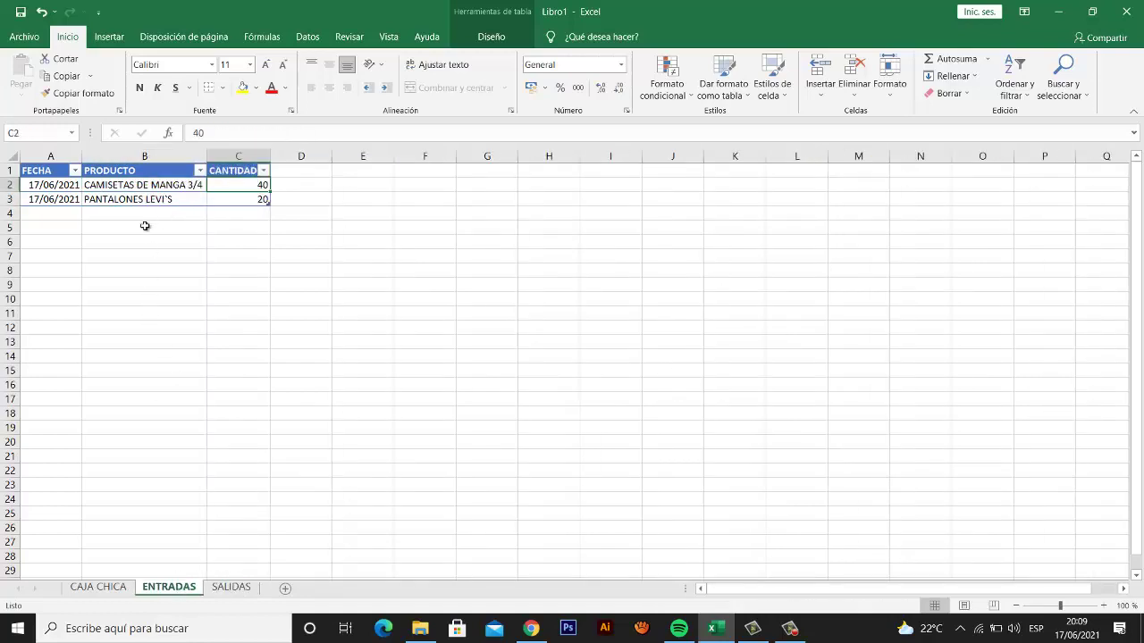
drag(244, 185, 46, 193)
click(114, 200)
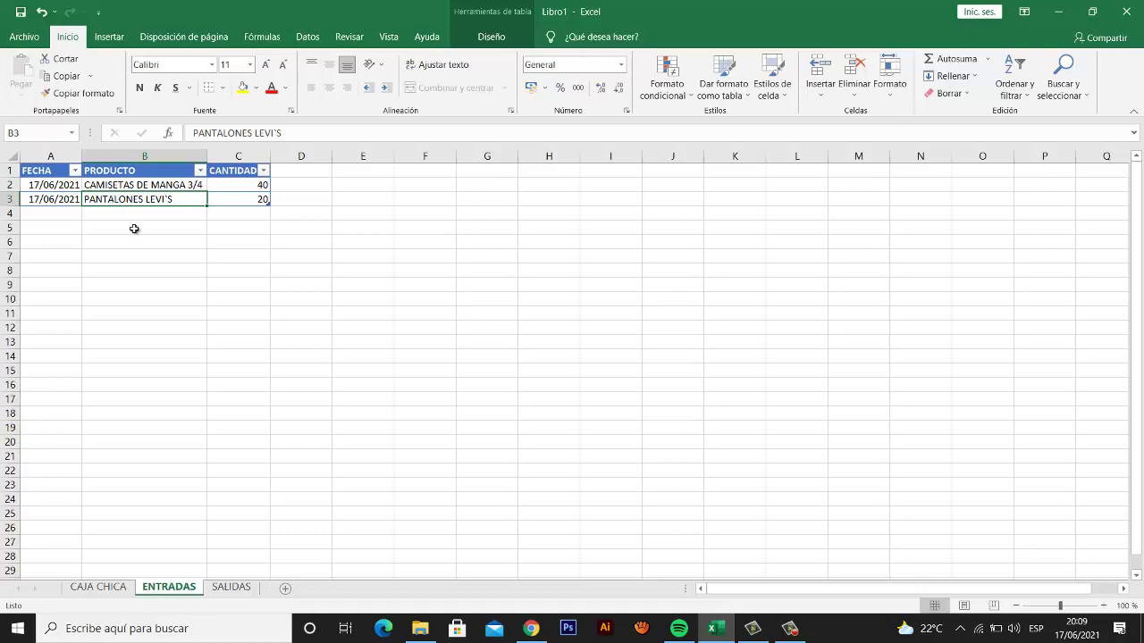
- Check the sold quantity 2 in SALIDAS C3, ending on ENTRADAS' purchased quantity 40
click(230, 587)
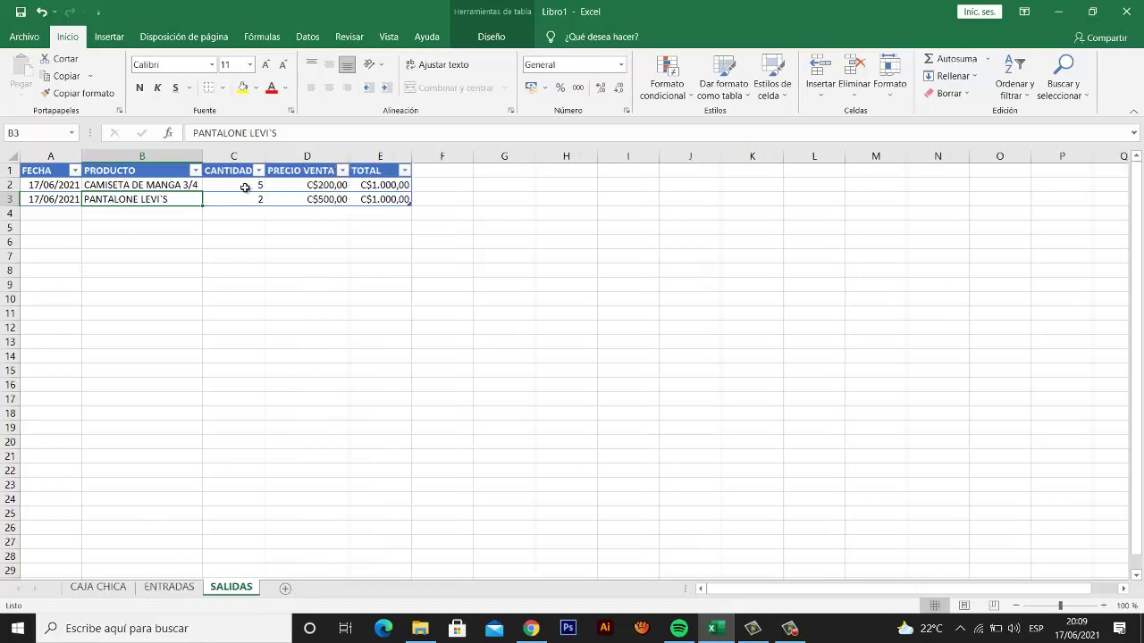
drag(242, 187, 238, 199)
click(238, 199)
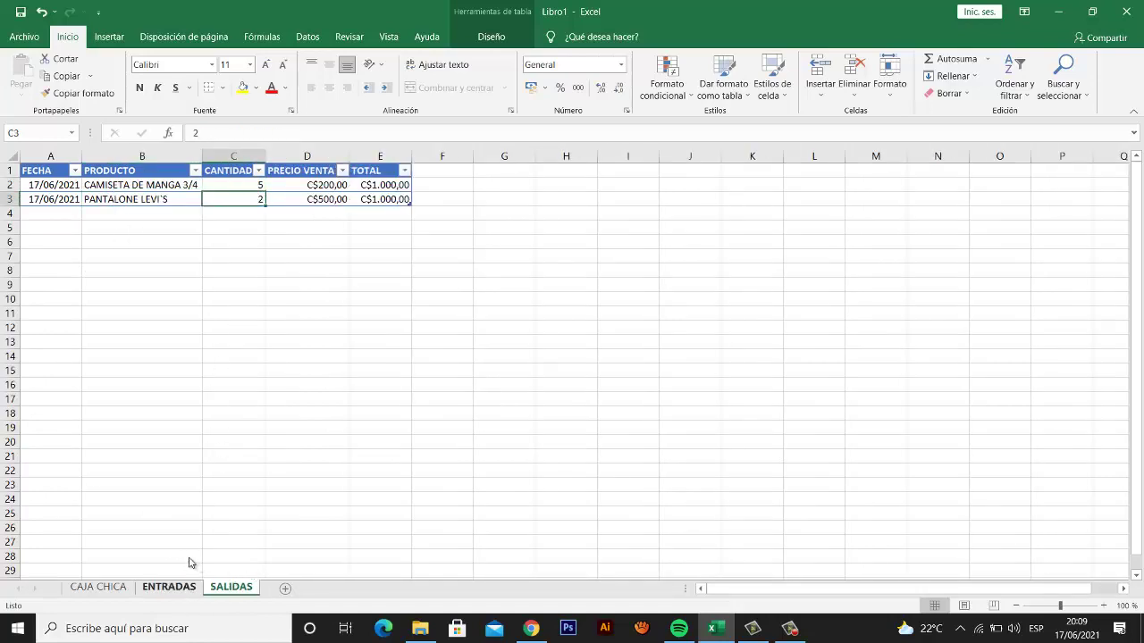
click(191, 588)
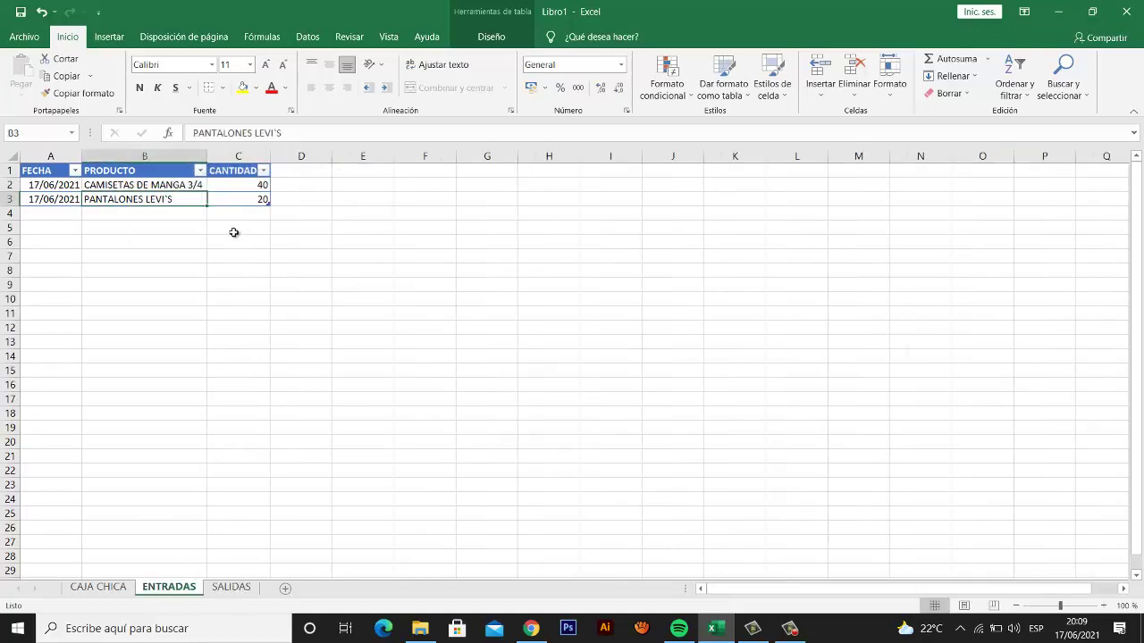
click(258, 185)
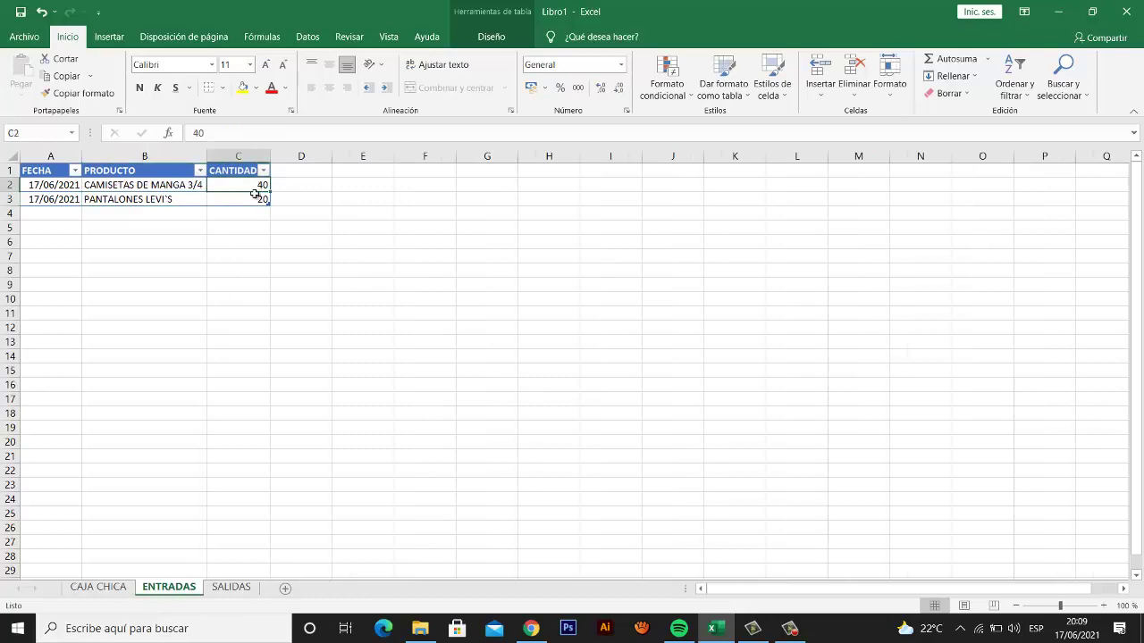